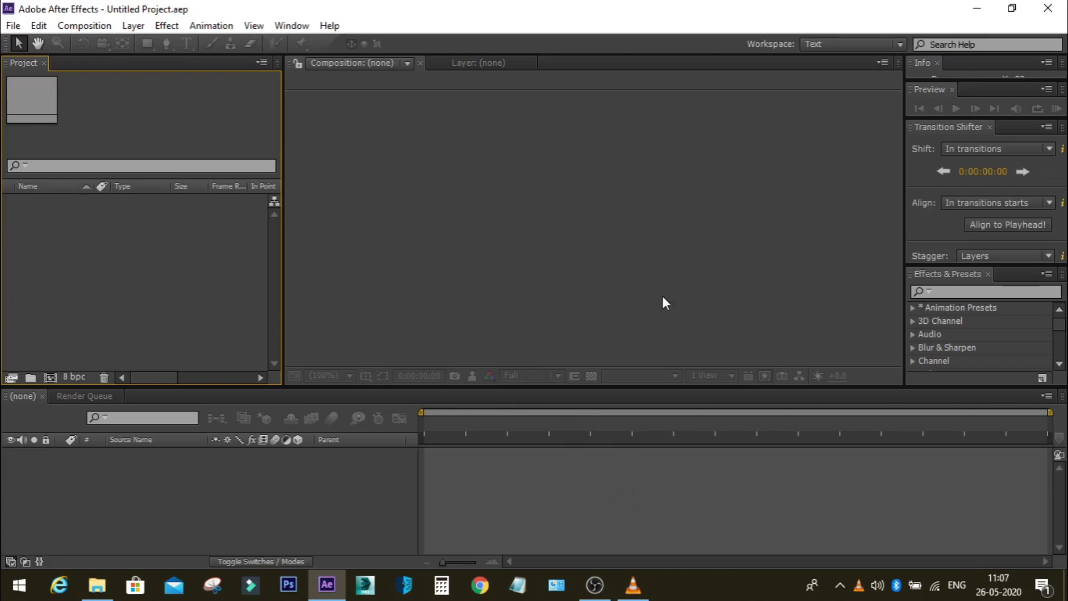
# Step: Switch to VLC media player, play the finished hogdog 2.mp4 animation as a reference, pause it, and return to After Effects
pyautogui.click(981, 9)
pyautogui.click(640, 582)
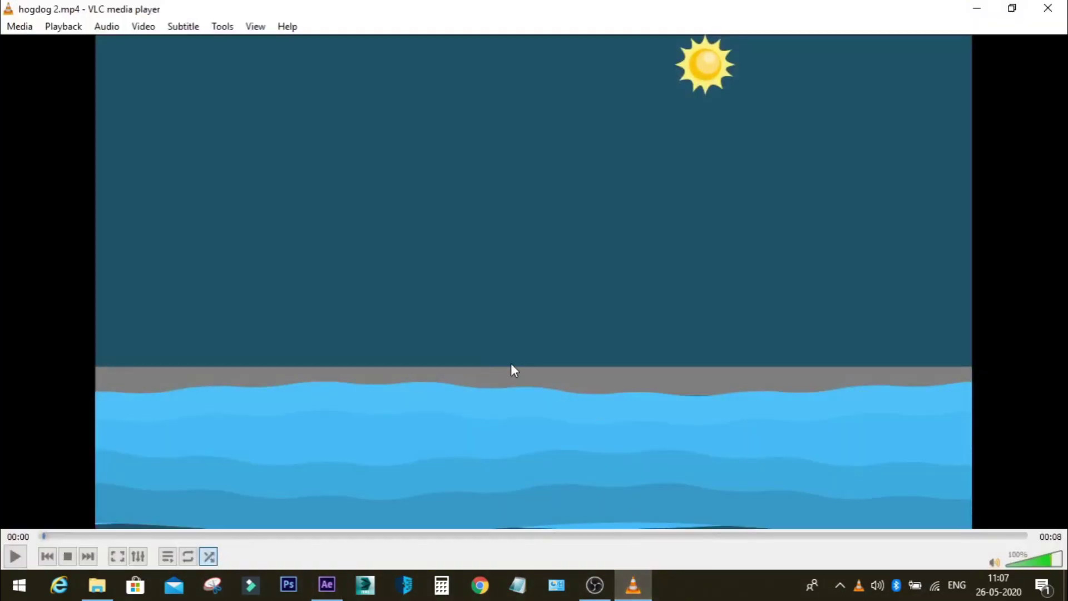
pyautogui.click(14, 557)
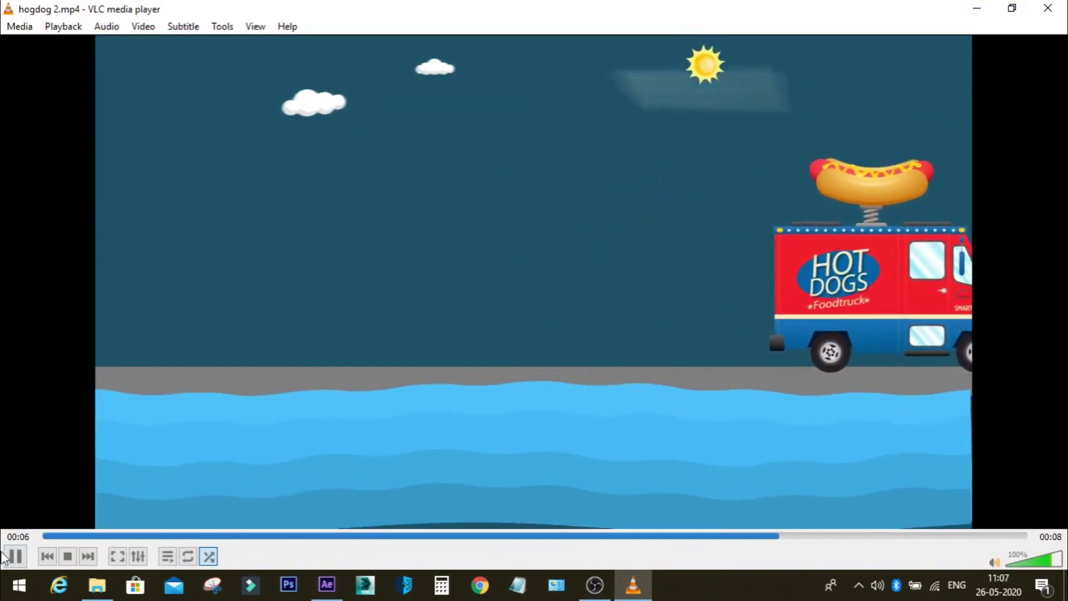
pyautogui.press('space')
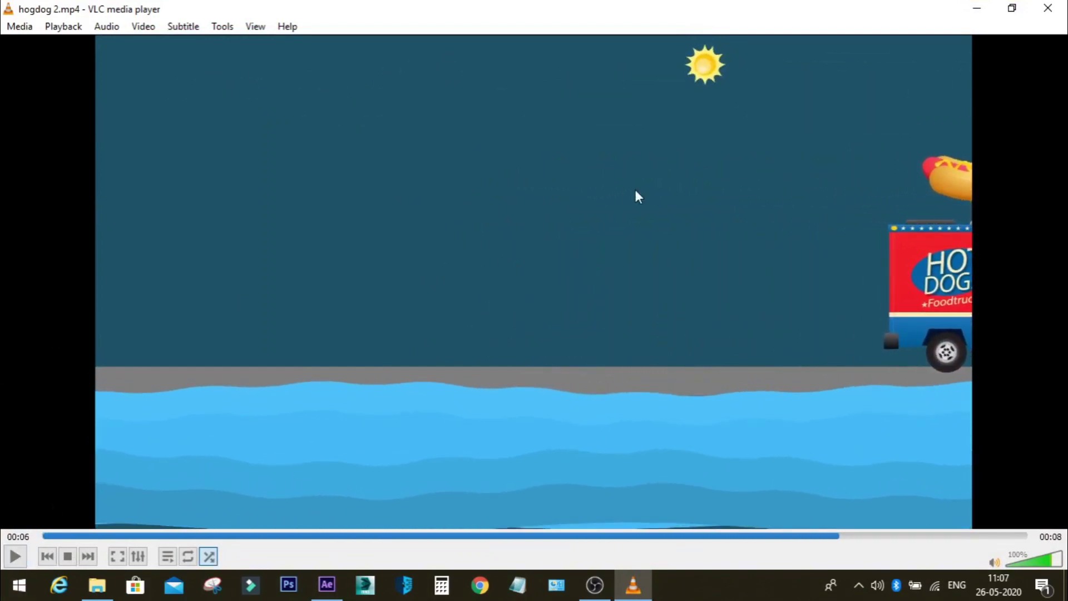
pyautogui.click(978, 7)
pyautogui.click(327, 584)
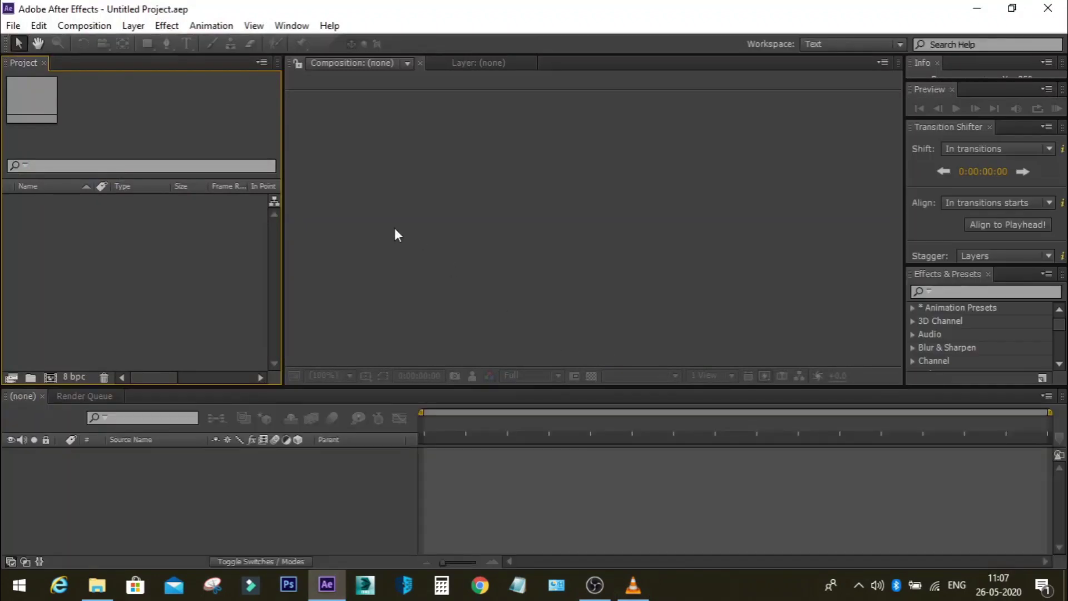
# Step: Import City.ai from the AI Vector Files folder as Composition - Retain Layer Sizes
pyautogui.doubleClick(147, 272)
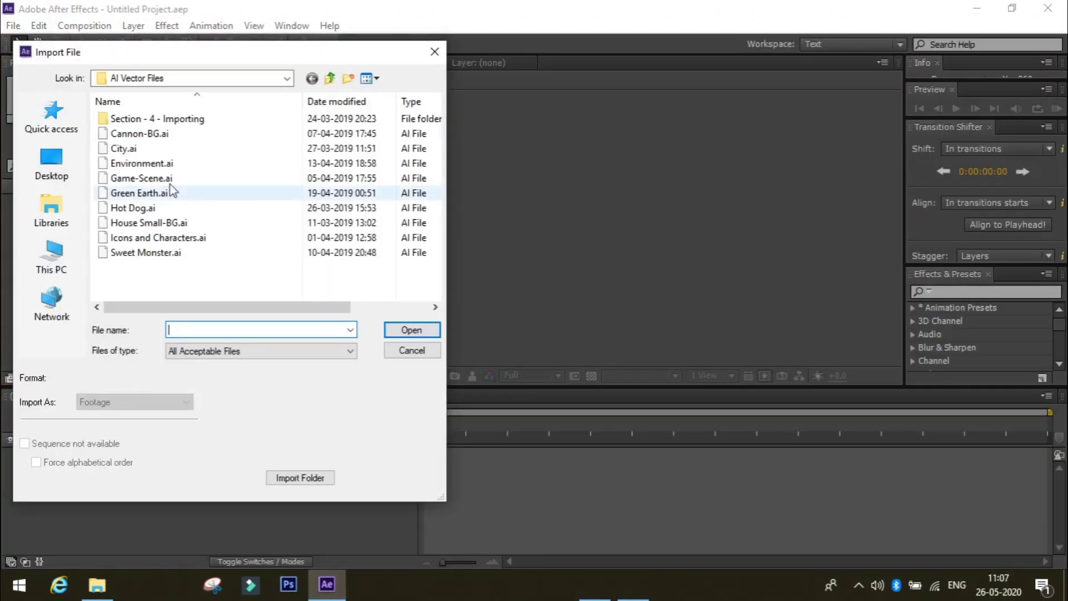
pyautogui.click(155, 149)
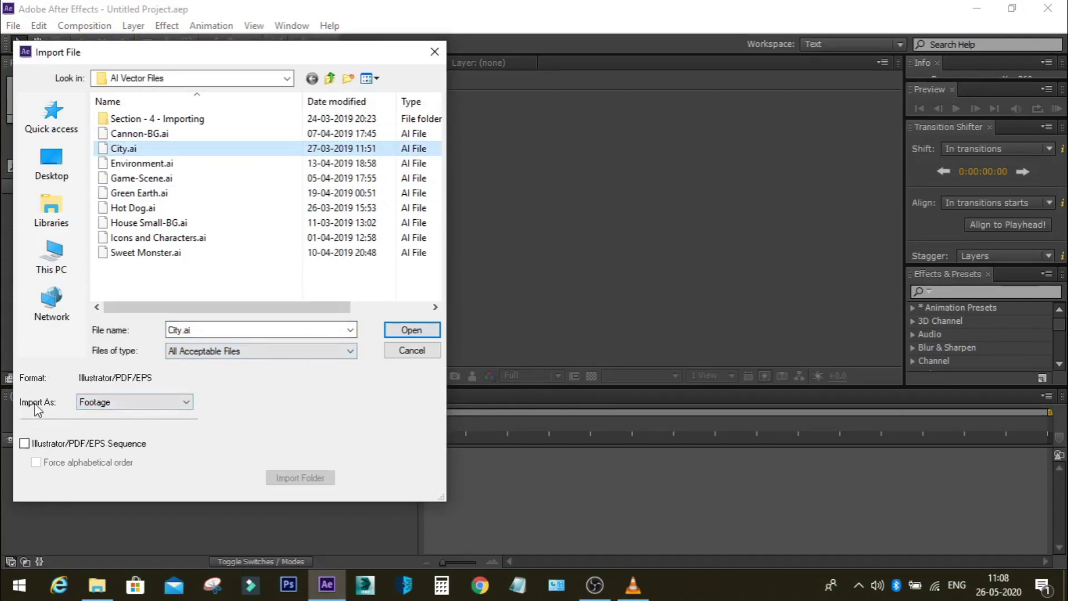
pyautogui.click(111, 402)
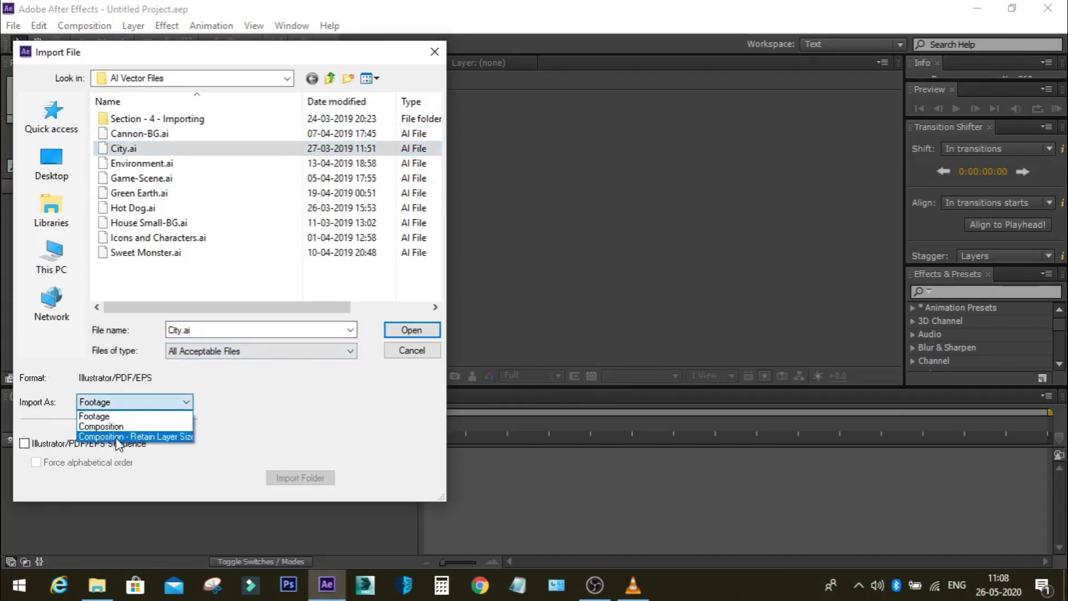
pyautogui.click(118, 438)
pyautogui.click(412, 330)
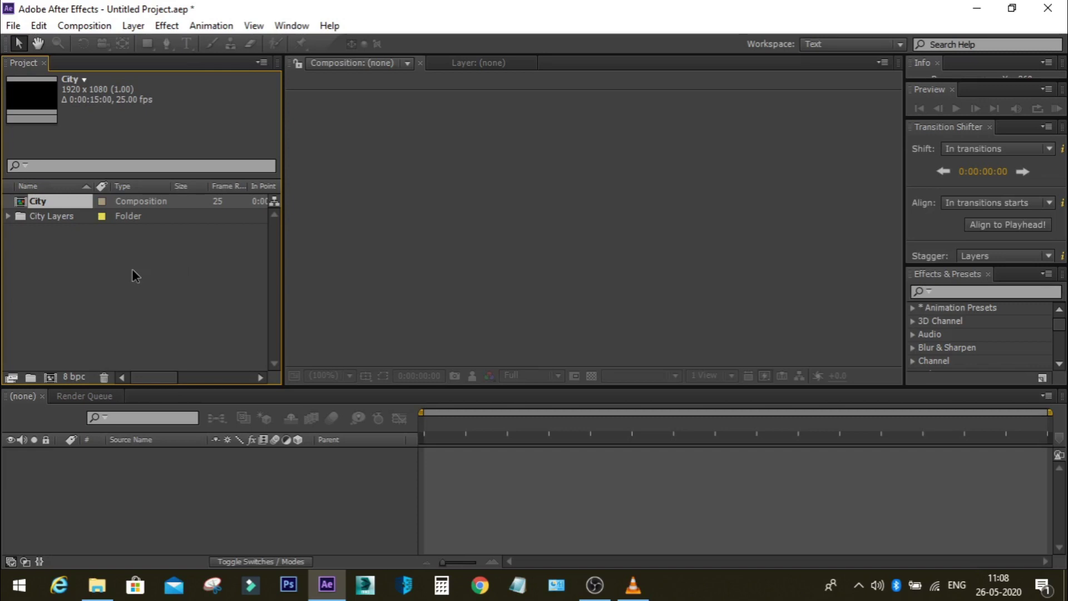
# Step: Import Hot Dog.ai from the AI Vector Files folder as Composition - Retain Layer Sizes
pyautogui.doubleClick(132, 270)
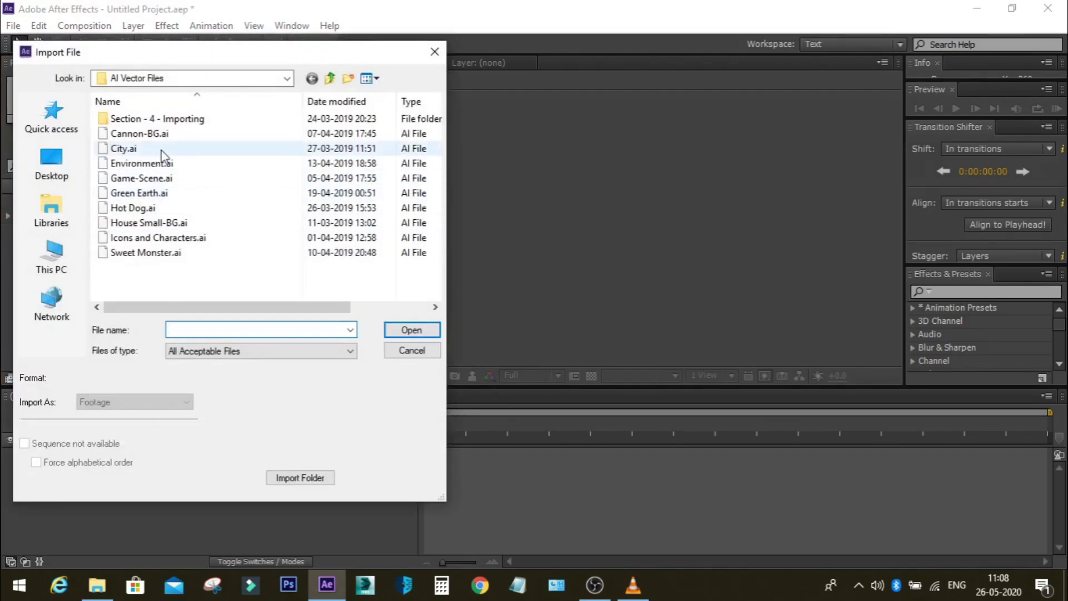
pyautogui.click(118, 209)
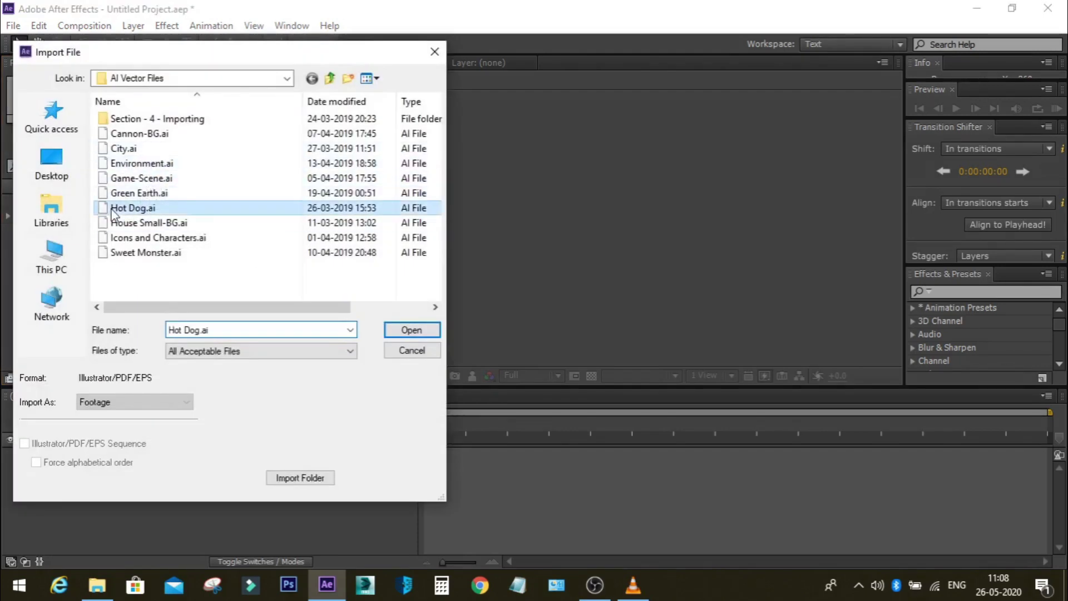
pyautogui.click(139, 403)
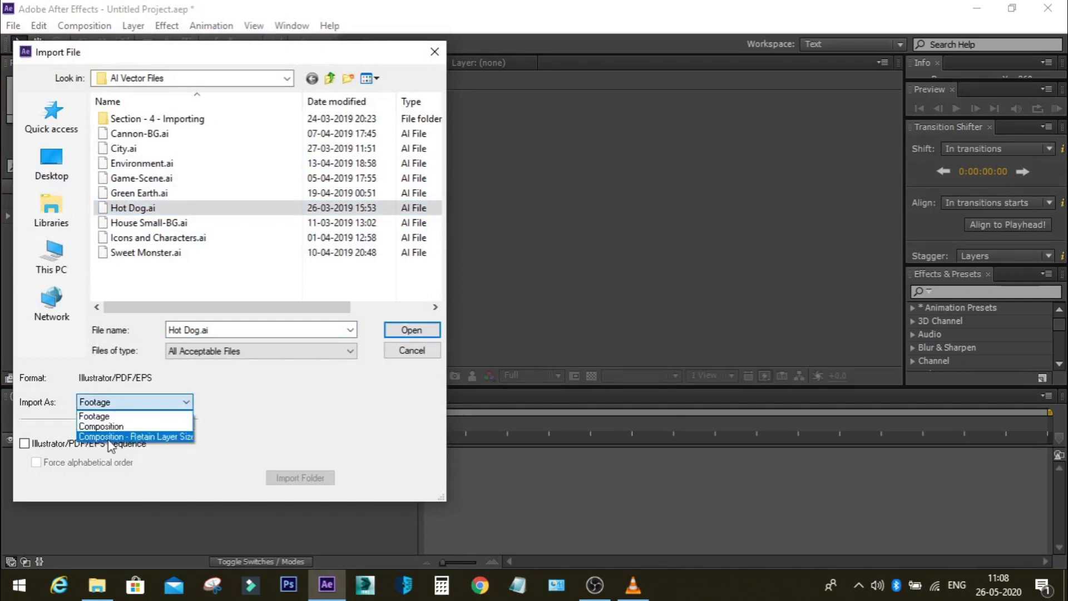
pyautogui.click(141, 437)
pyautogui.click(412, 330)
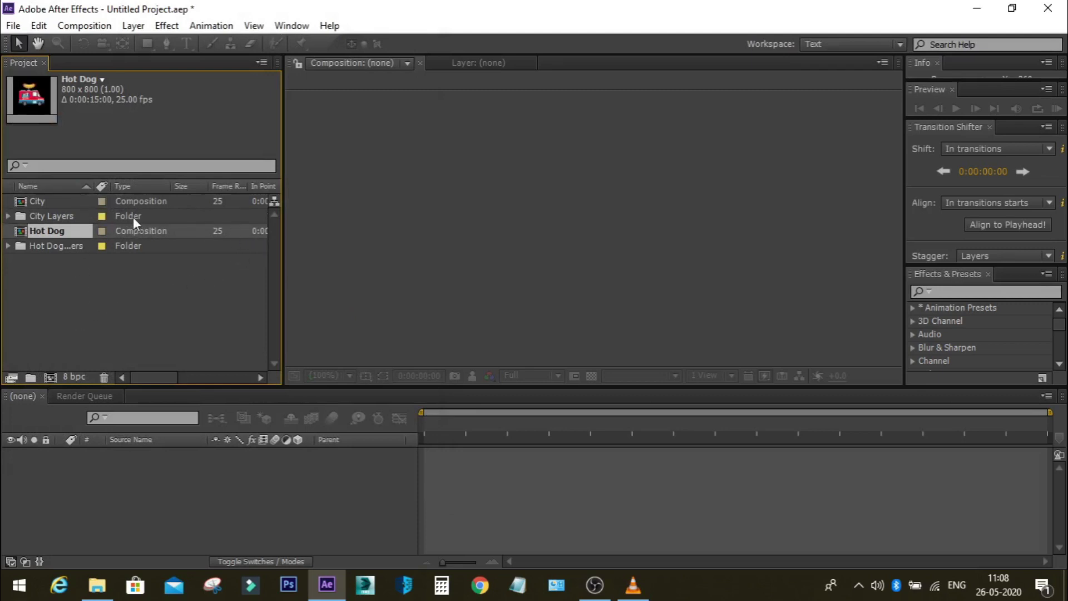
# Step: Open the City composition and delete its boat, tree and building layers, leaving the playhead at the start
pyautogui.doubleClick(137, 201)
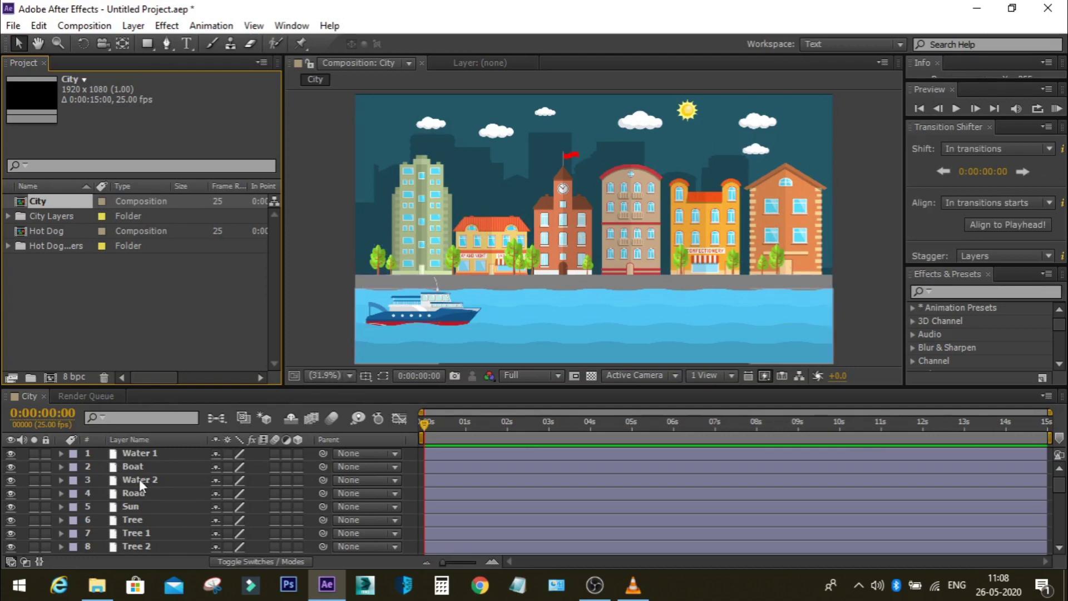
pyautogui.scroll(-1, 119, 489)
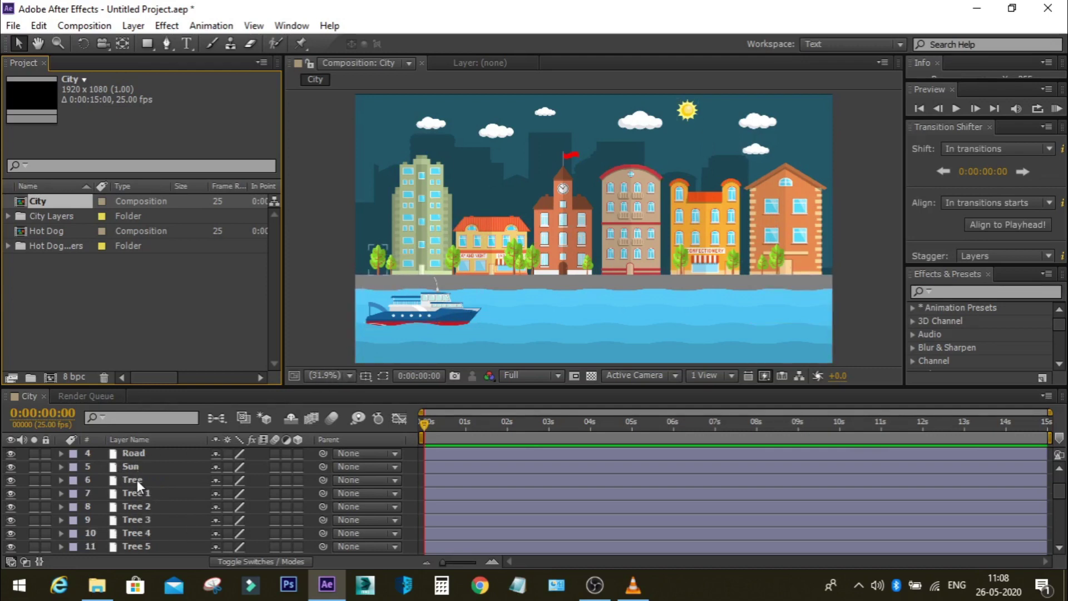
pyautogui.click(137, 480)
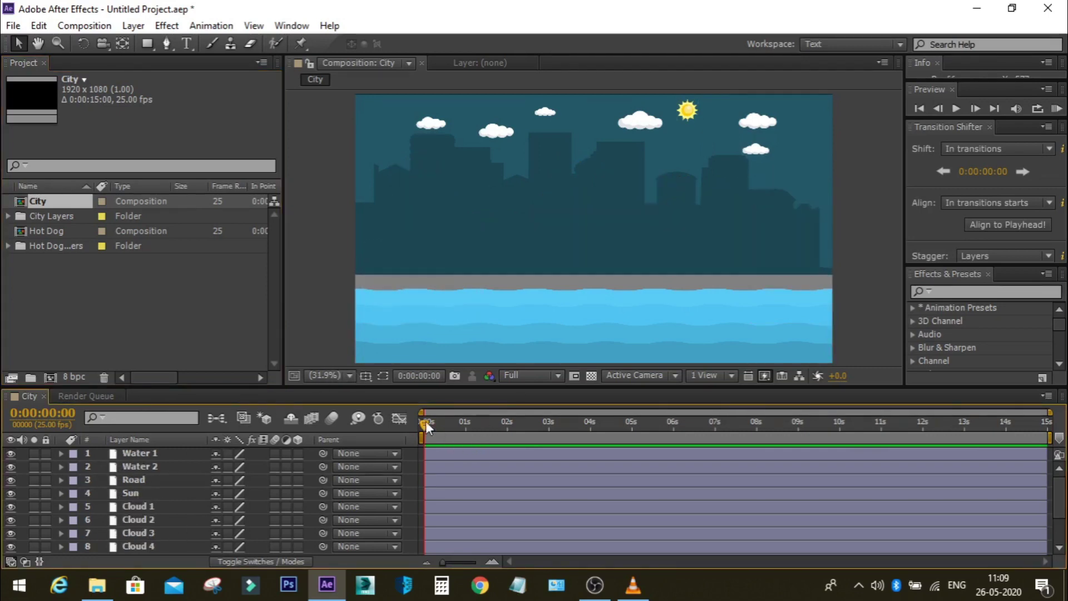
pyautogui.moveTo(425, 422); pyautogui.dragTo(546, 405)
pyautogui.press('Home')
# Step: Show the Animation Composer panel and widen it until its full preset list is readable
pyautogui.click(297, 31)
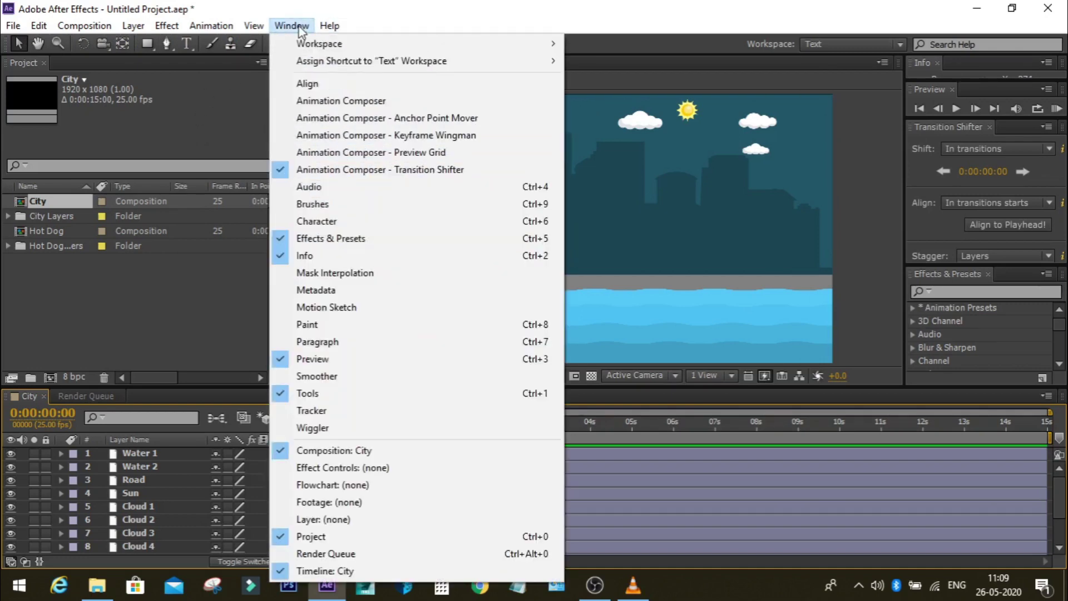
pyautogui.moveTo(330, 25)
pyautogui.moveTo(292, 25)
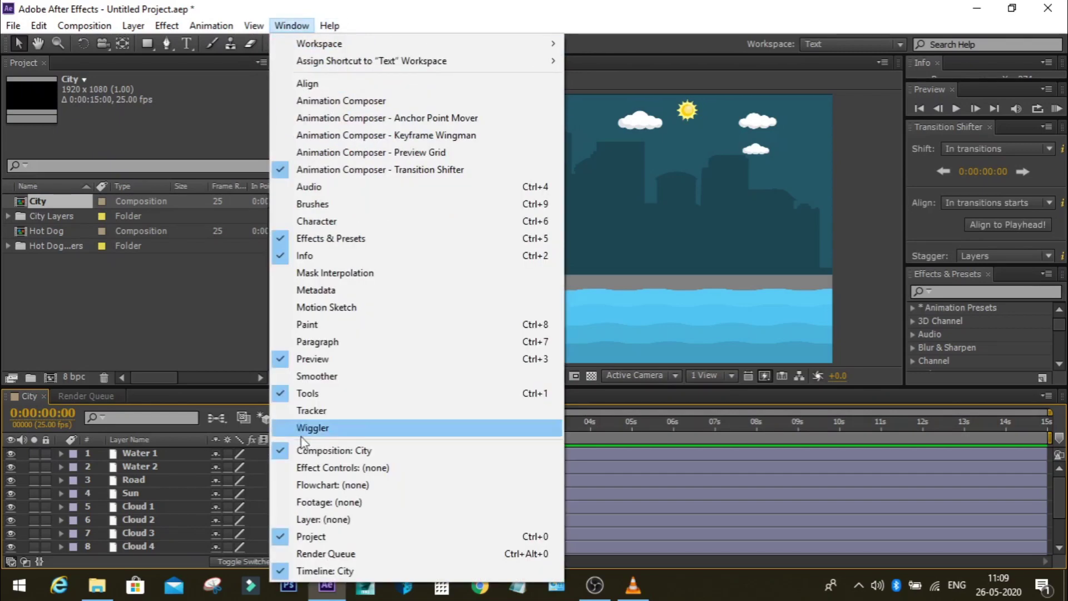
pyautogui.click(341, 101)
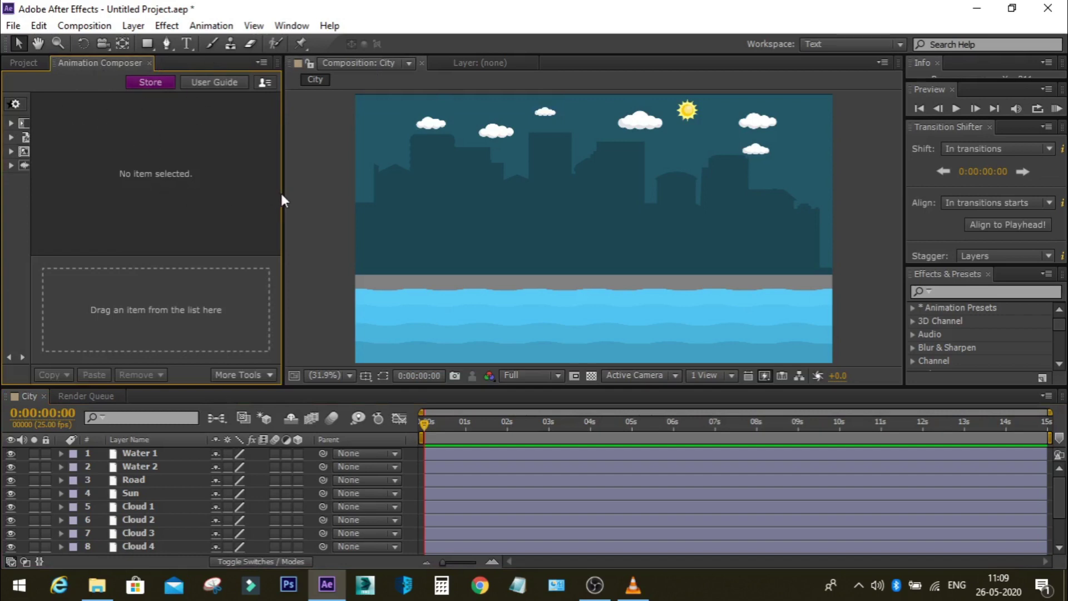
pyautogui.moveTo(282, 204); pyautogui.dragTo(446, 209)
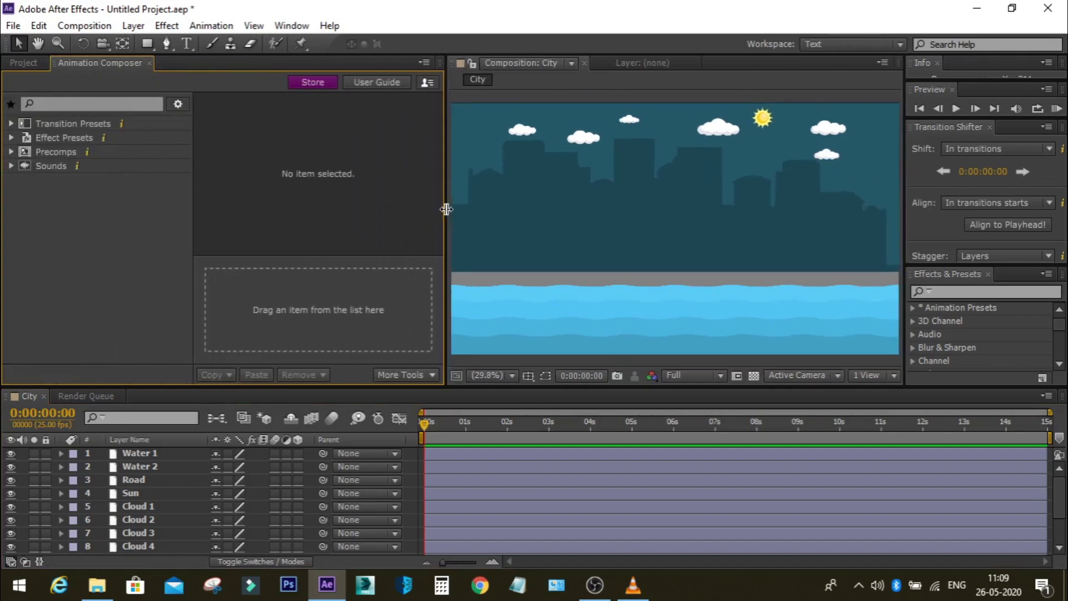
# Step: Apply the Left variant of the 2D Overshoot Position & Scale transition preset as an in transition to Cloud 4, Cloud 5 and Cloud 6
pyautogui.click(584, 140)
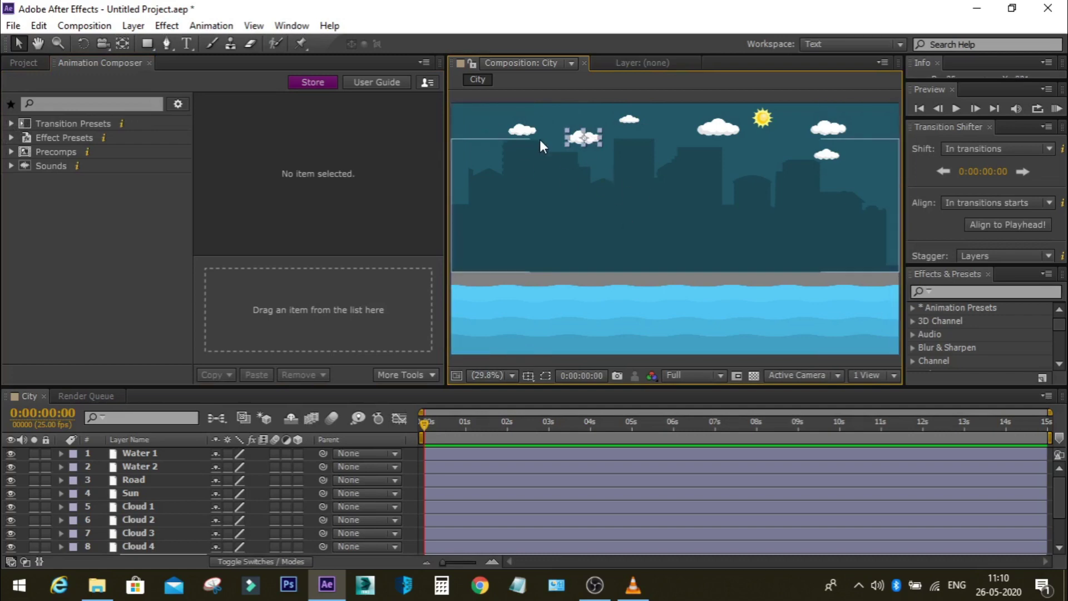
pyautogui.keyDown('shift'); pyautogui.click(522, 130); pyautogui.keyUp('shift')
pyautogui.keyDown('shift'); pyautogui.click(631, 118); pyautogui.keyUp('shift')
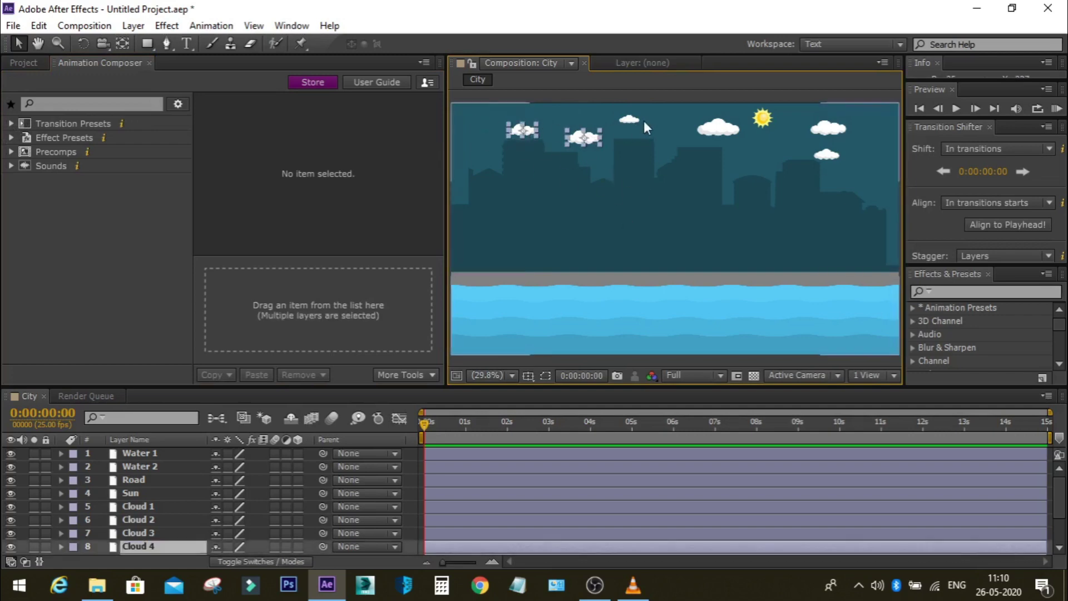
pyautogui.click(10, 124)
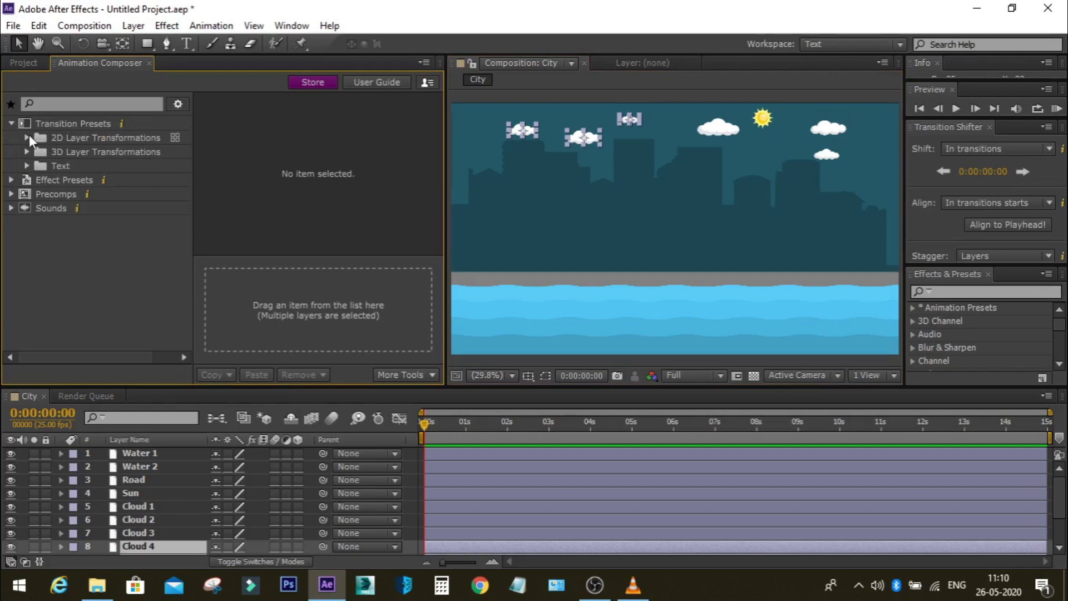
pyautogui.click(27, 137)
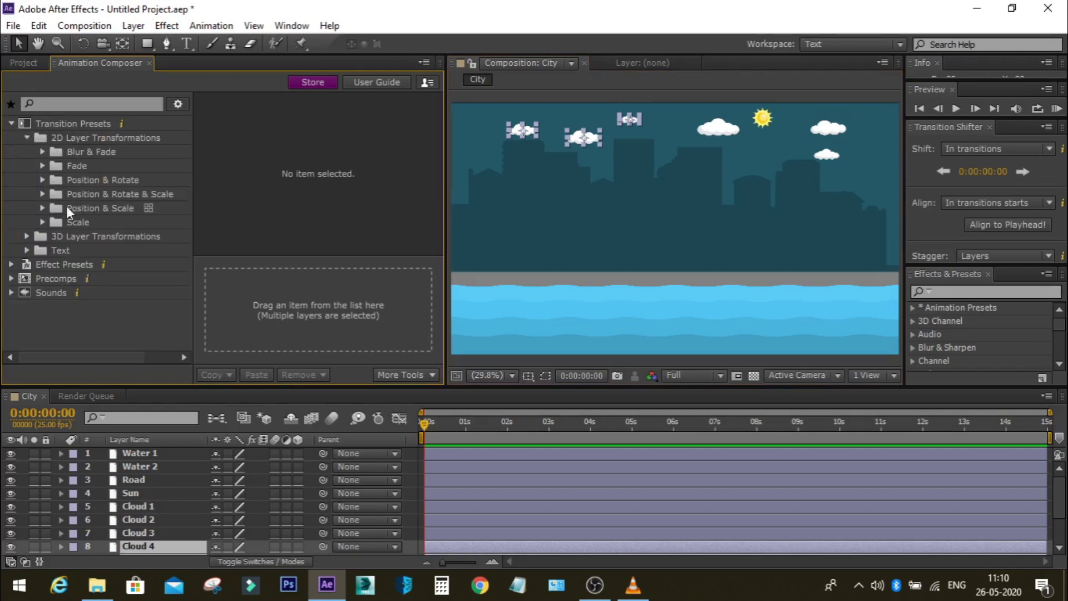
pyautogui.click(43, 207)
pyautogui.click(58, 222)
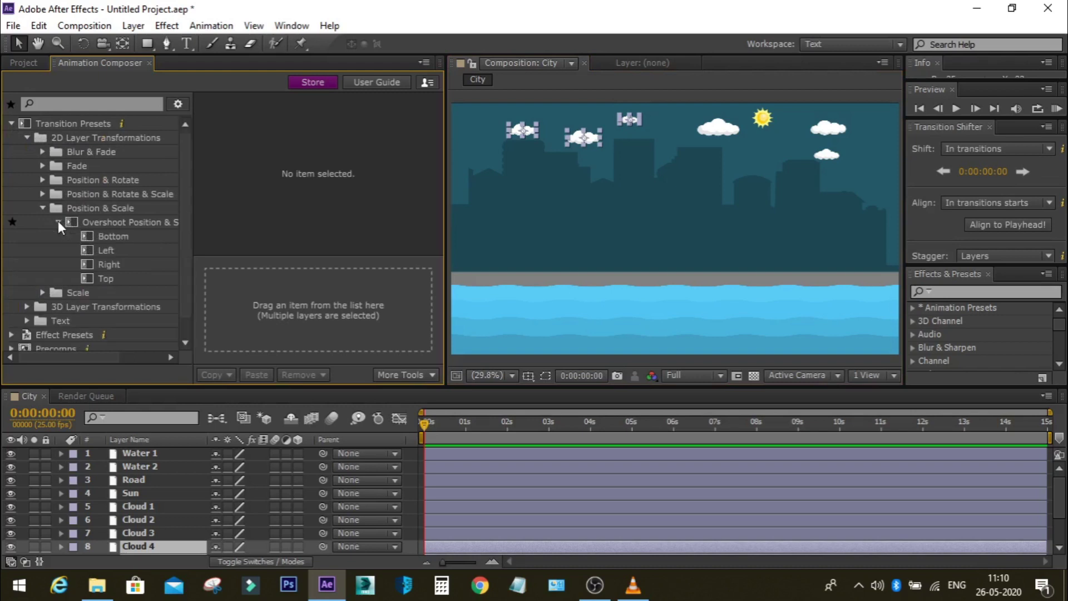
pyautogui.click(106, 250)
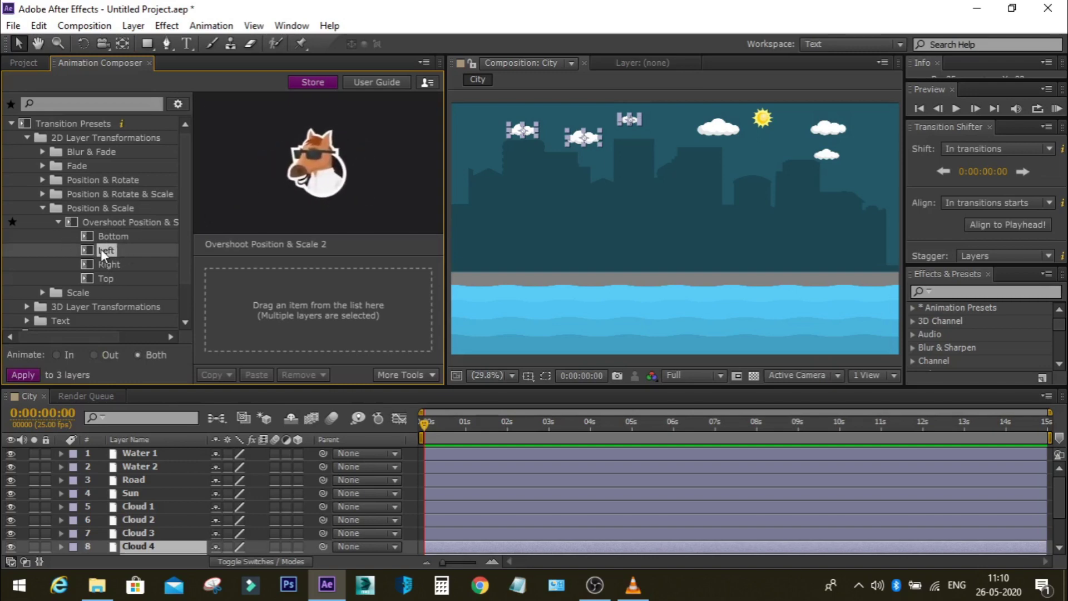
pyautogui.scroll(-3, 484, 487)
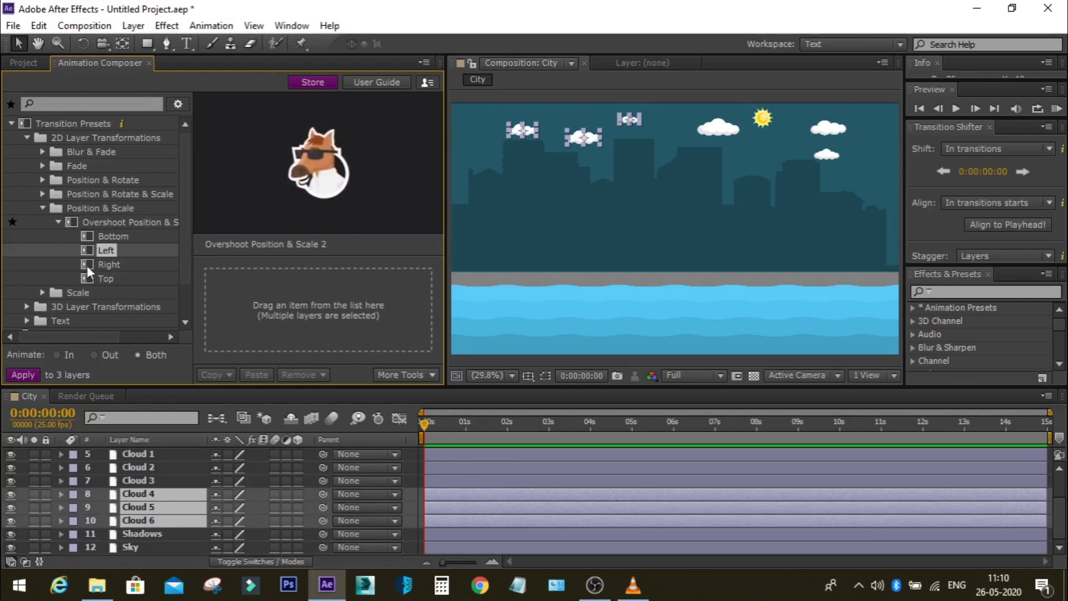
pyautogui.moveTo(104, 250); pyautogui.dragTo(282, 296)
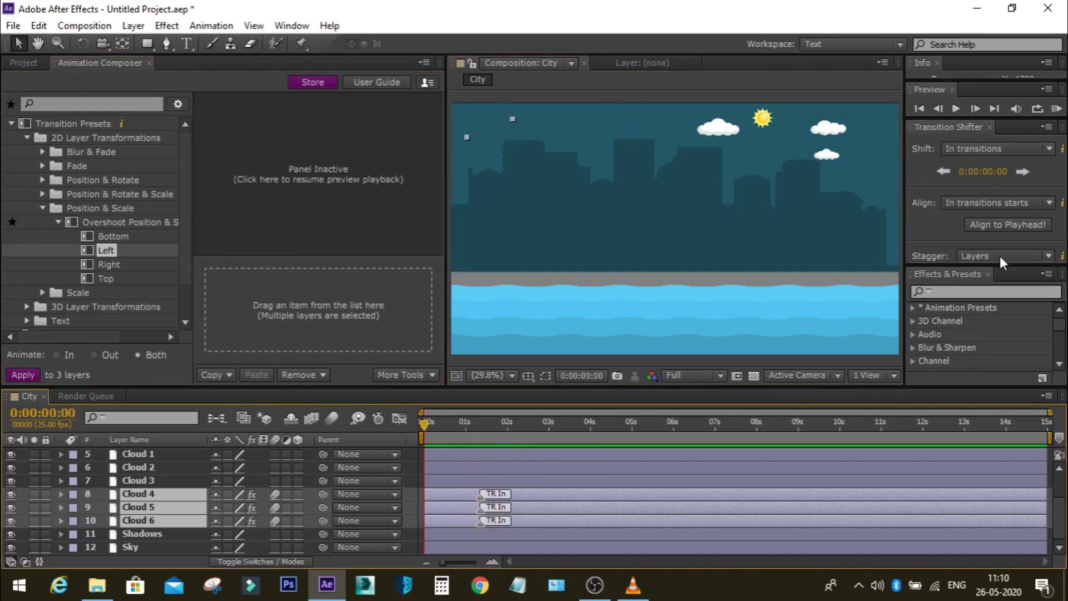
# Step: Stagger the in transitions of Cloud 4, Cloud 5 and Cloud 6 by 1 frame in ASC order, five times over, and preview the animation
pyautogui.moveTo(990, 120); pyautogui.dragTo(995, 88)
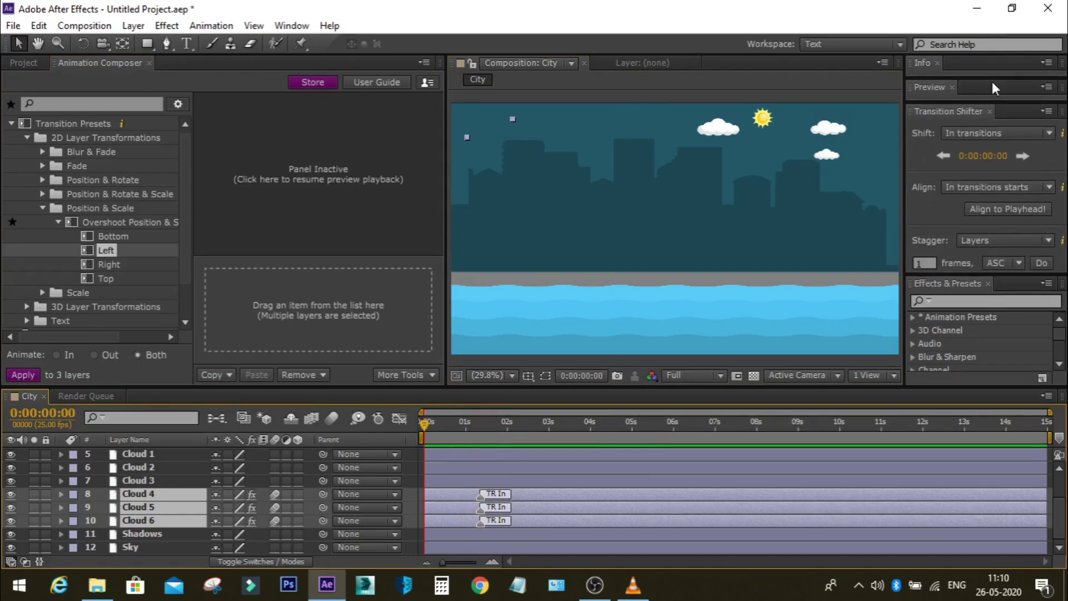
pyautogui.click(291, 26)
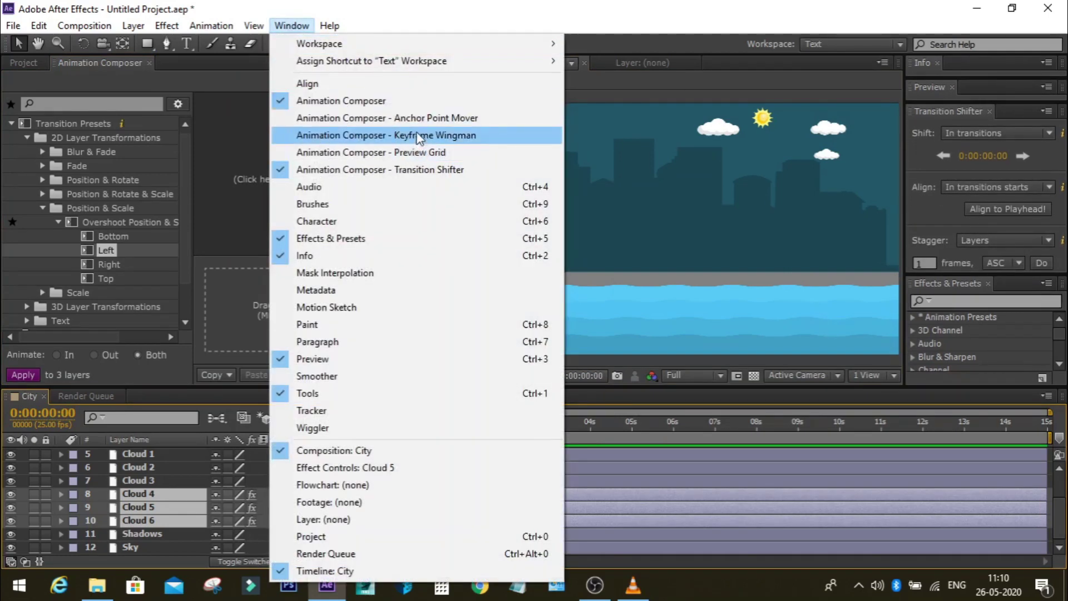
pyautogui.click(926, 240)
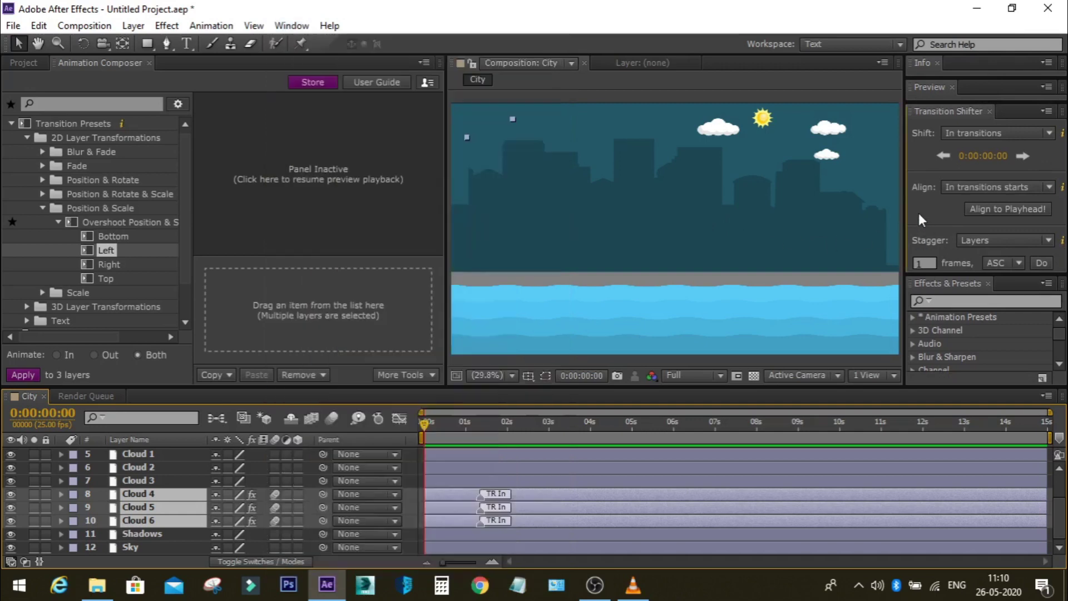
pyautogui.click(1050, 241)
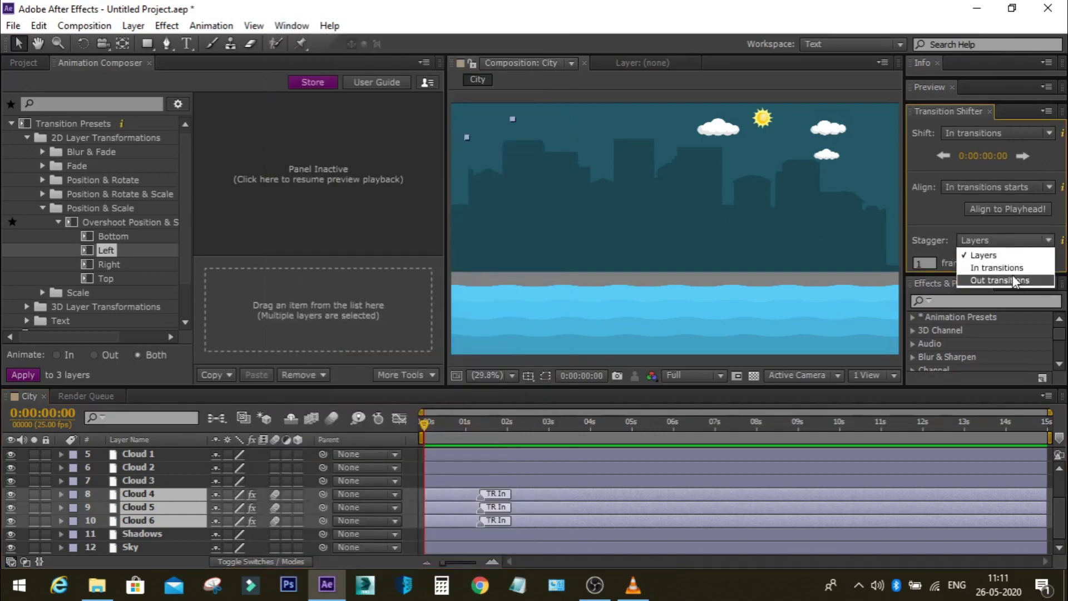
pyautogui.click(976, 267)
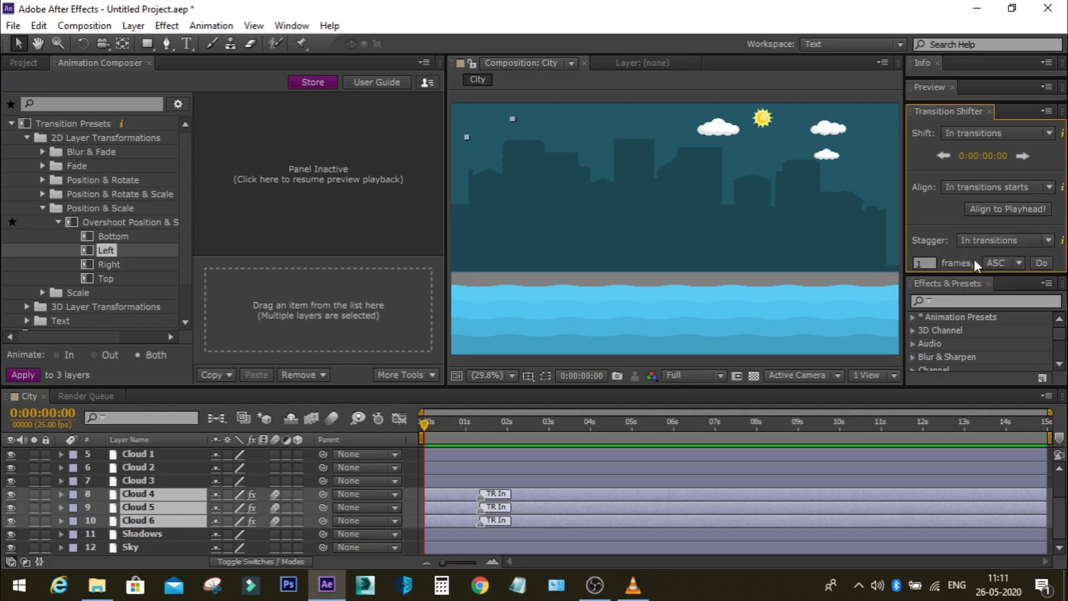
pyautogui.click(1040, 262)
pyautogui.click(1040, 261)
pyautogui.click(1040, 261)
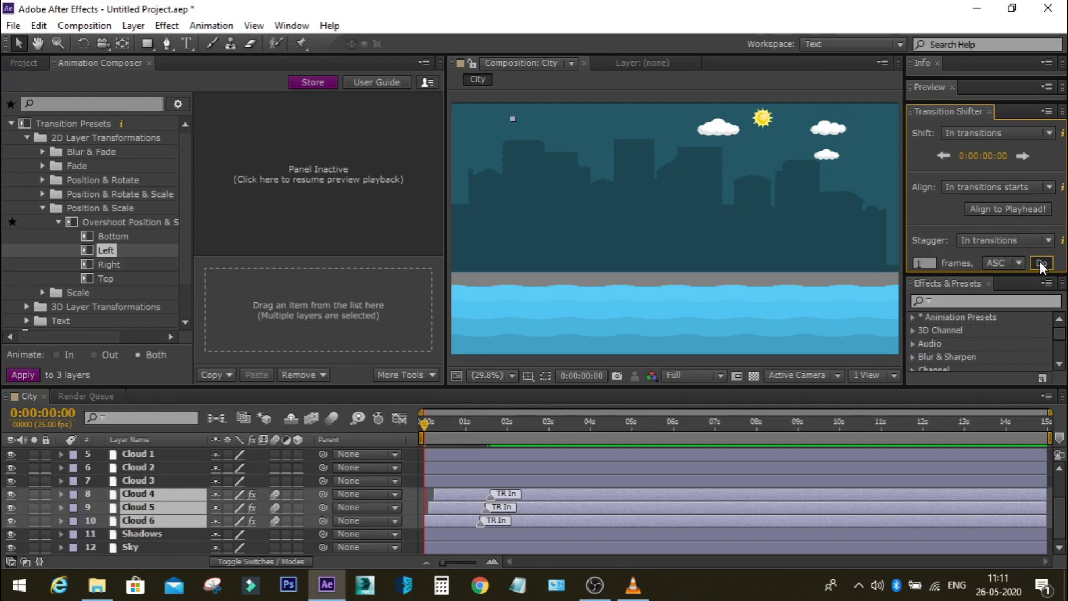
pyautogui.click(1040, 261)
pyautogui.click(1040, 263)
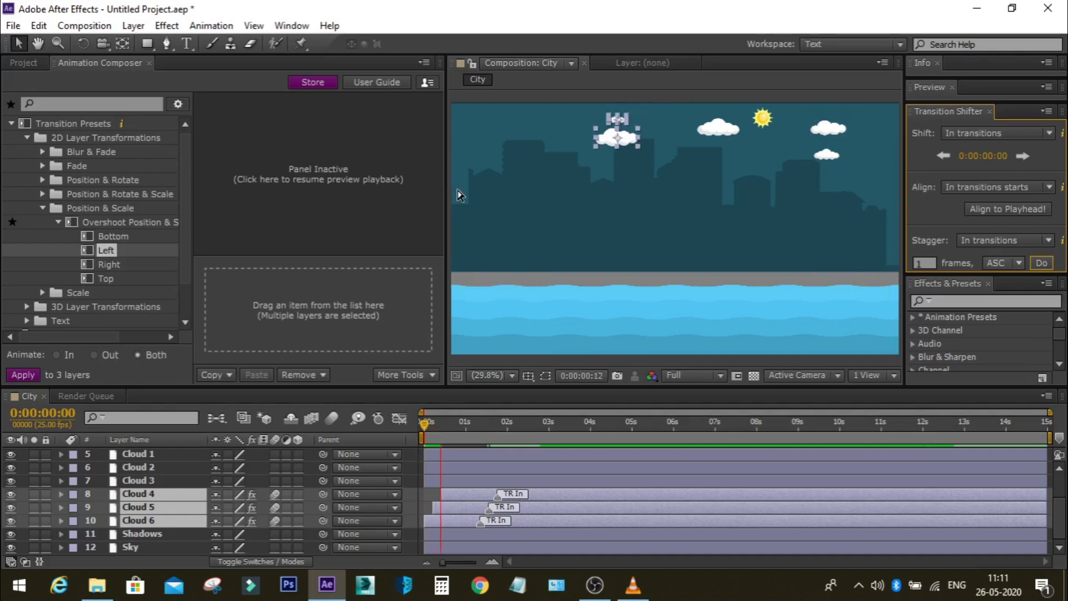
pyautogui.click(478, 427)
pyautogui.moveTo(472, 421); pyautogui.dragTo(424, 423)
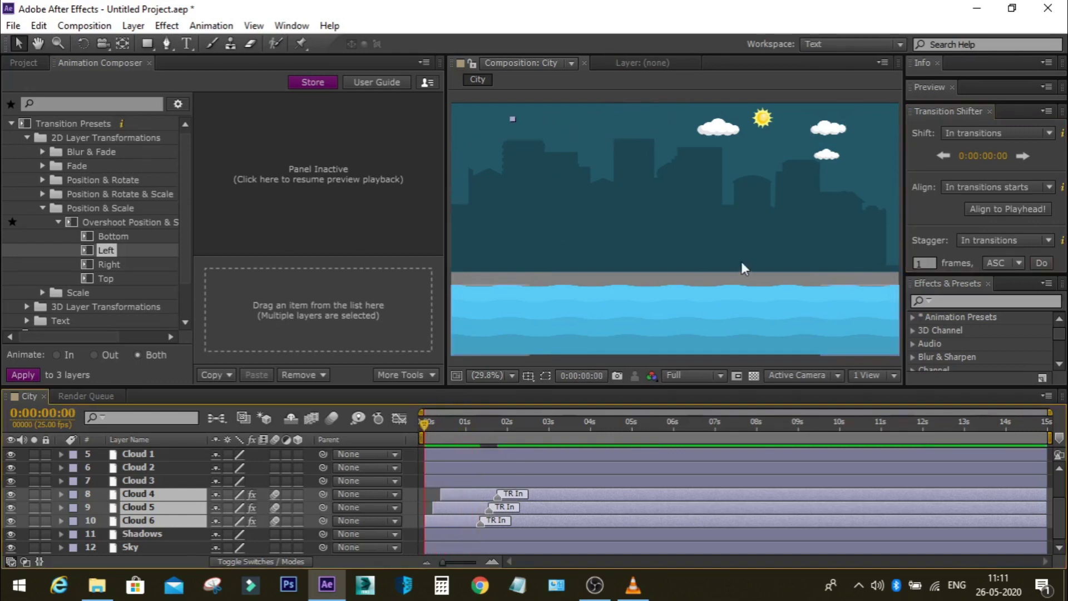
# Step: Apply the Right variant of the 2D Overshoot Position & Scale transition preset to Cloud 1, Cloud 2 and Cloud 3
pyautogui.click(721, 131)
pyautogui.keyDown('shift'); pyautogui.click(831, 132); pyautogui.keyUp('shift')
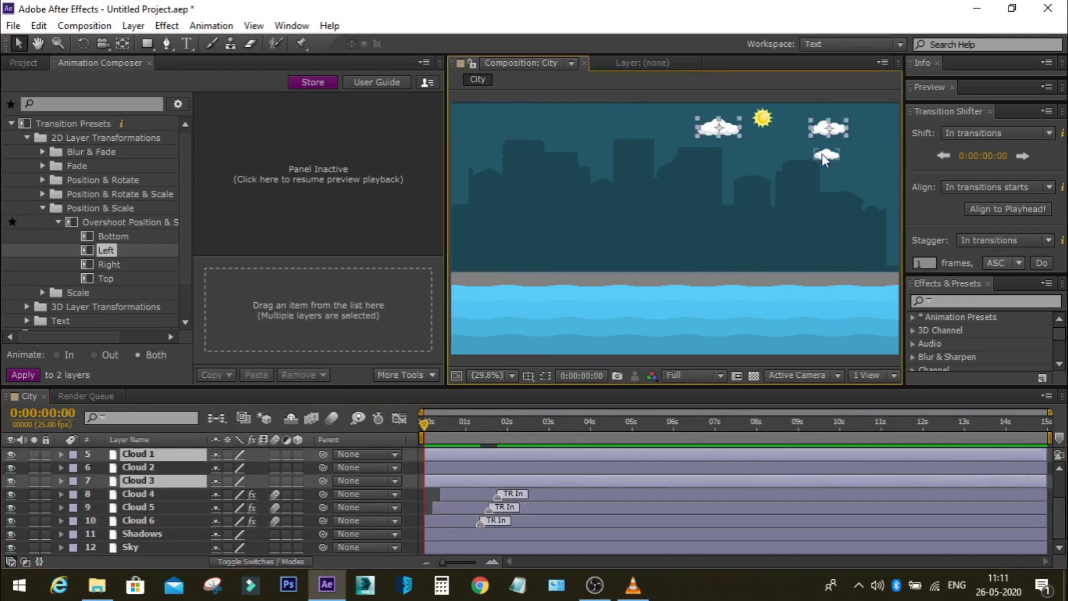
pyautogui.keyDown('shift'); pyautogui.click(827, 156); pyautogui.keyUp('shift')
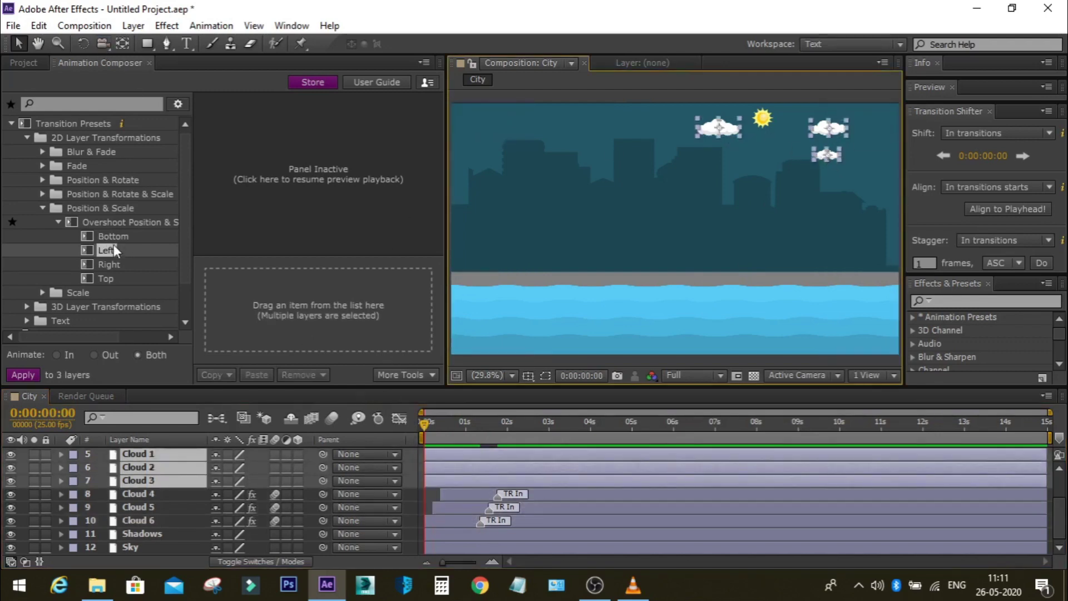
pyautogui.click(113, 265)
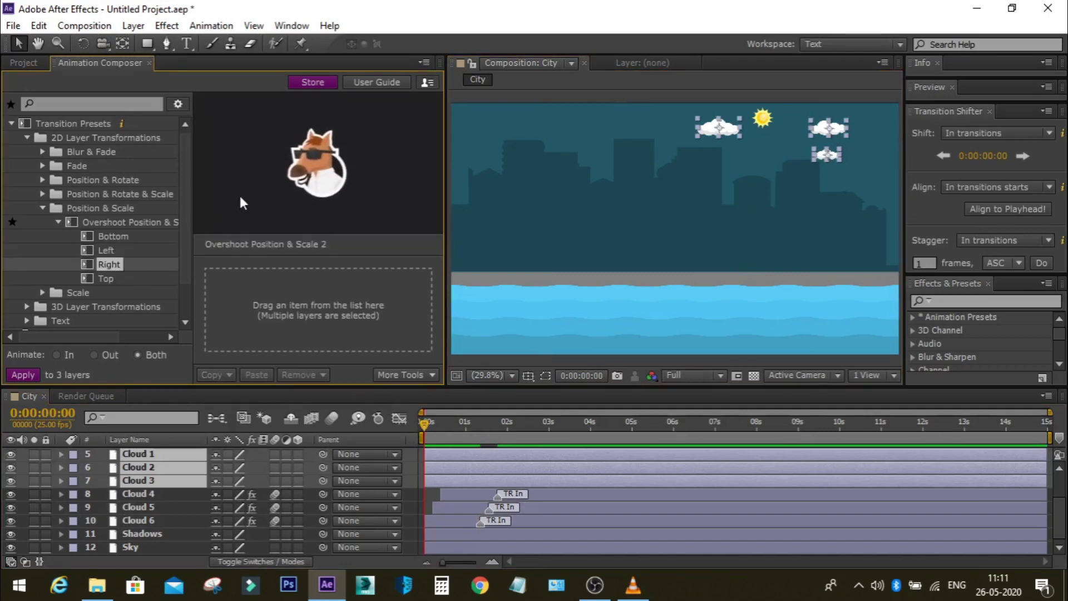
pyautogui.moveTo(119, 262); pyautogui.dragTo(277, 305)
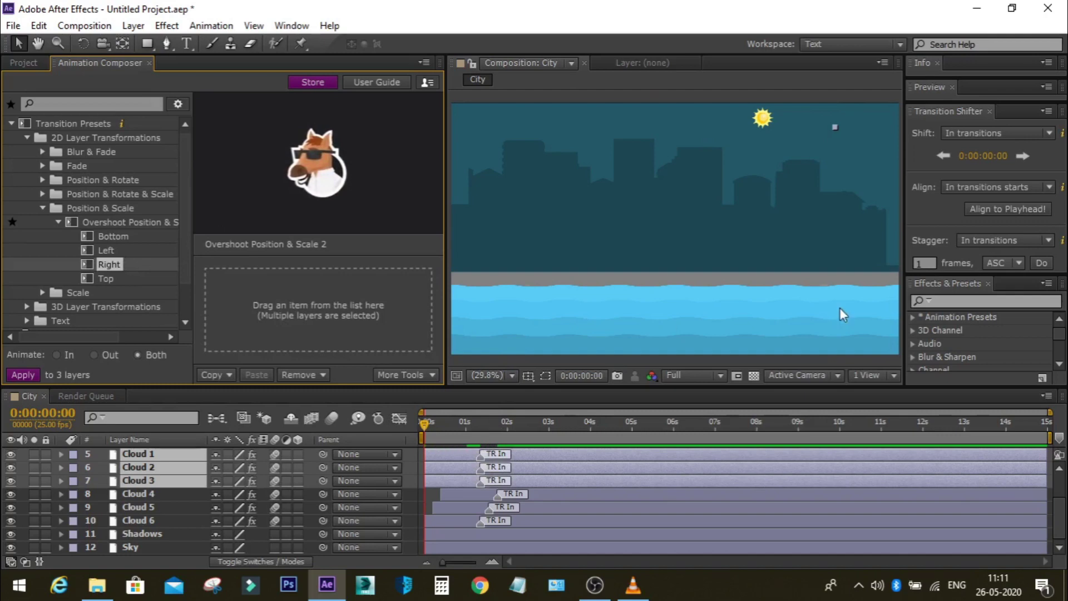
# Step: Stagger the in transitions of Cloud 1, Cloud 2 and Cloud 3 by 1 frame in ASC order, repeating it several times
pyautogui.click(1049, 241)
pyautogui.click(1002, 277)
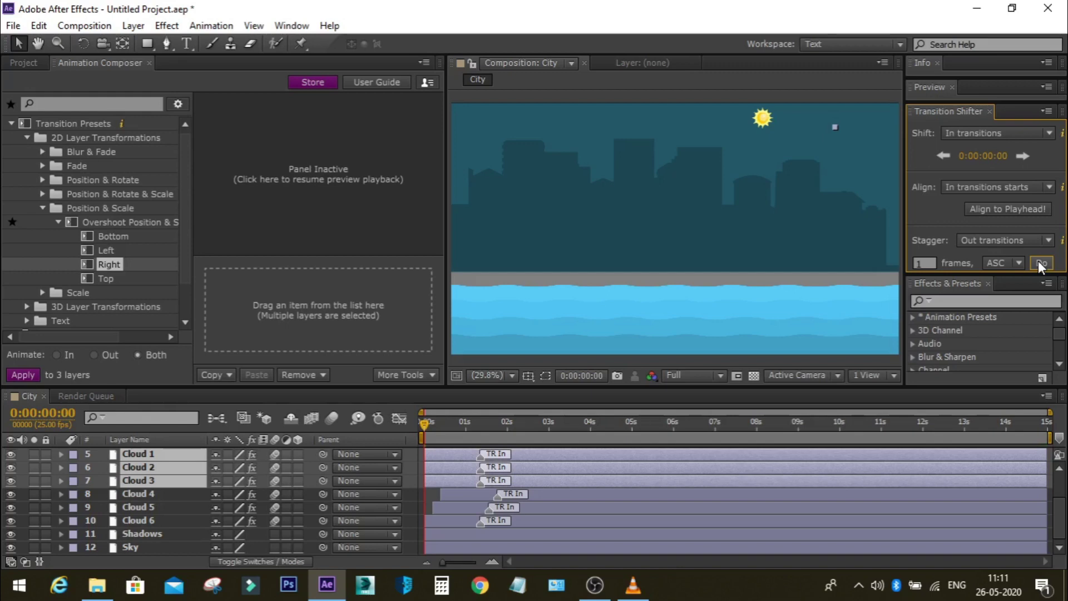
pyautogui.click(1049, 240)
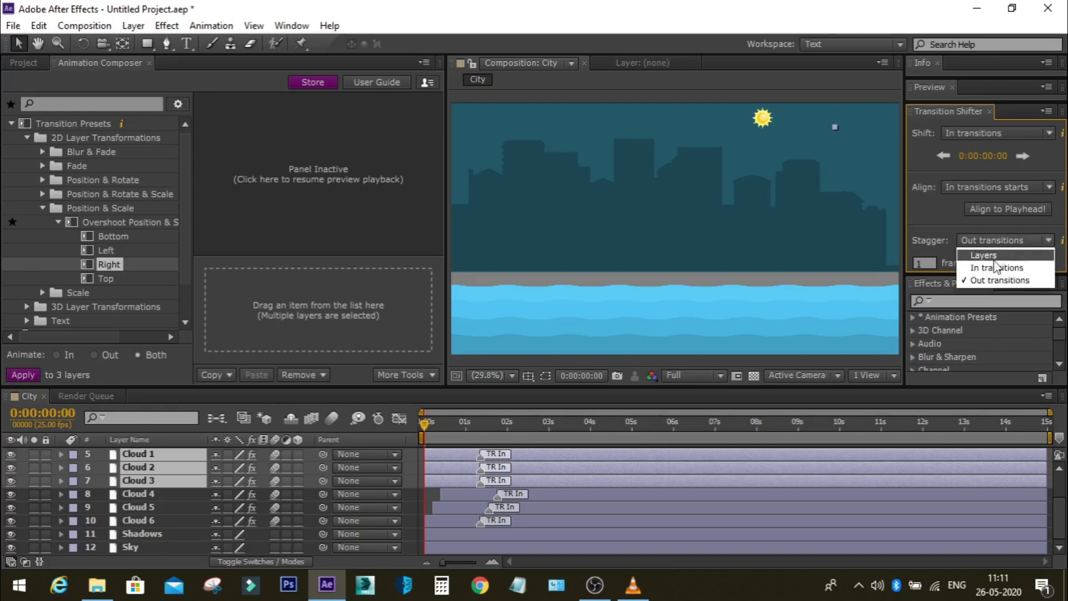
pyautogui.click(985, 261)
pyautogui.click(1042, 263)
pyautogui.click(1041, 264)
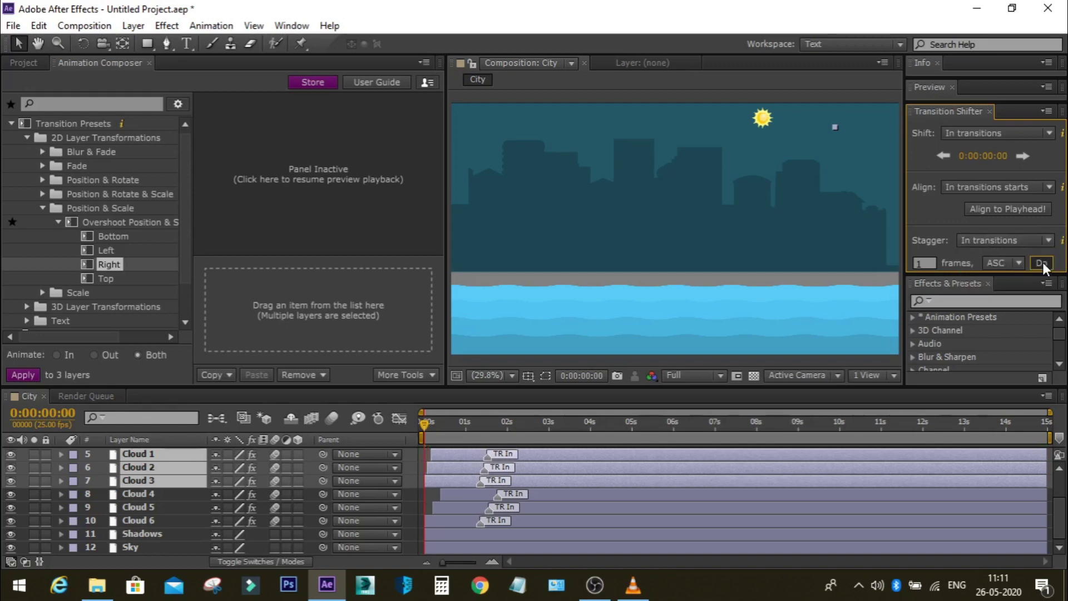
pyautogui.click(1041, 263)
pyautogui.click(1041, 263)
pyautogui.click(1041, 263)
pyautogui.click(1041, 263)
pyautogui.click(1041, 263)
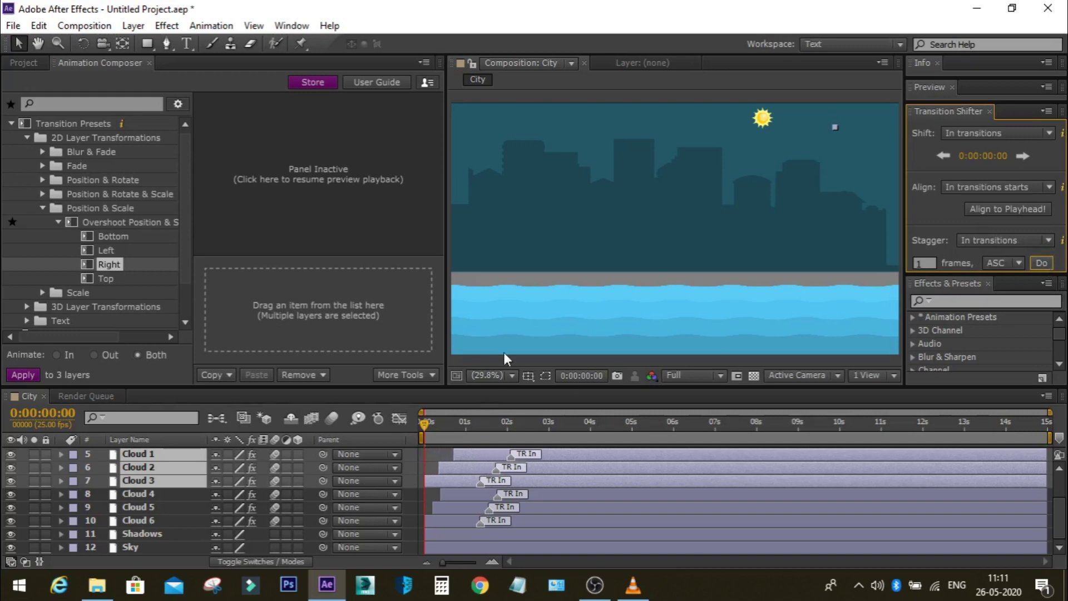
# Step: Preview the staggered cloud animation and return the playhead to the start
pyautogui.press('space')
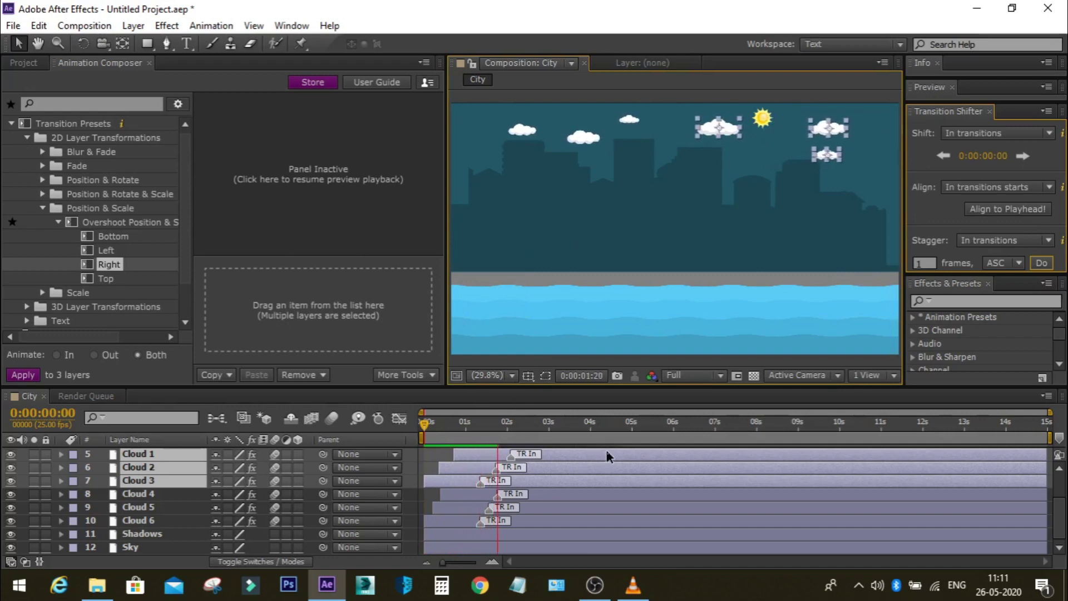
pyautogui.click(544, 433)
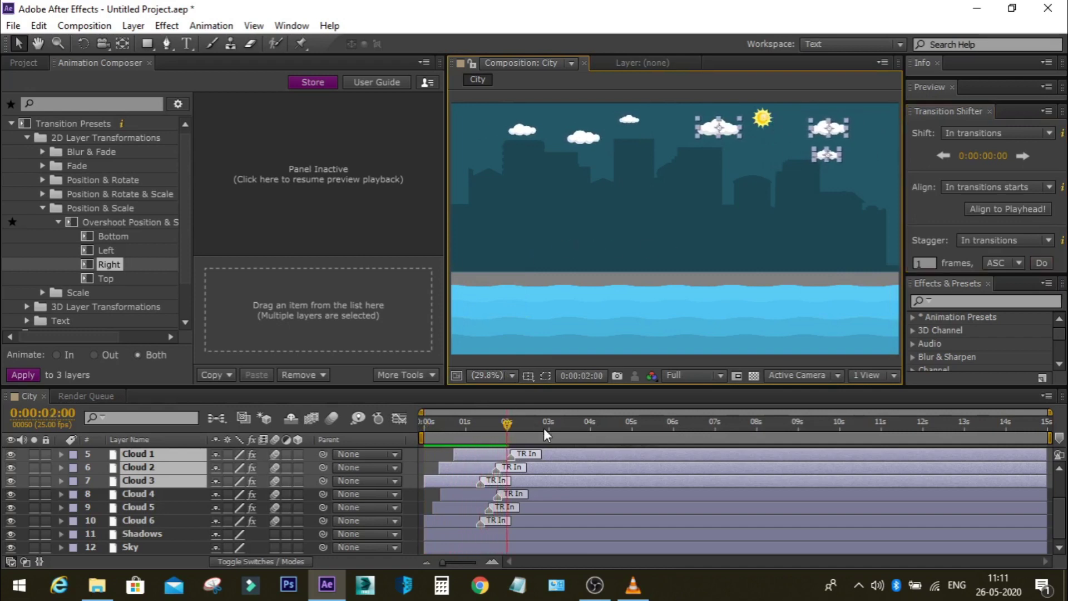
pyautogui.press('Home')
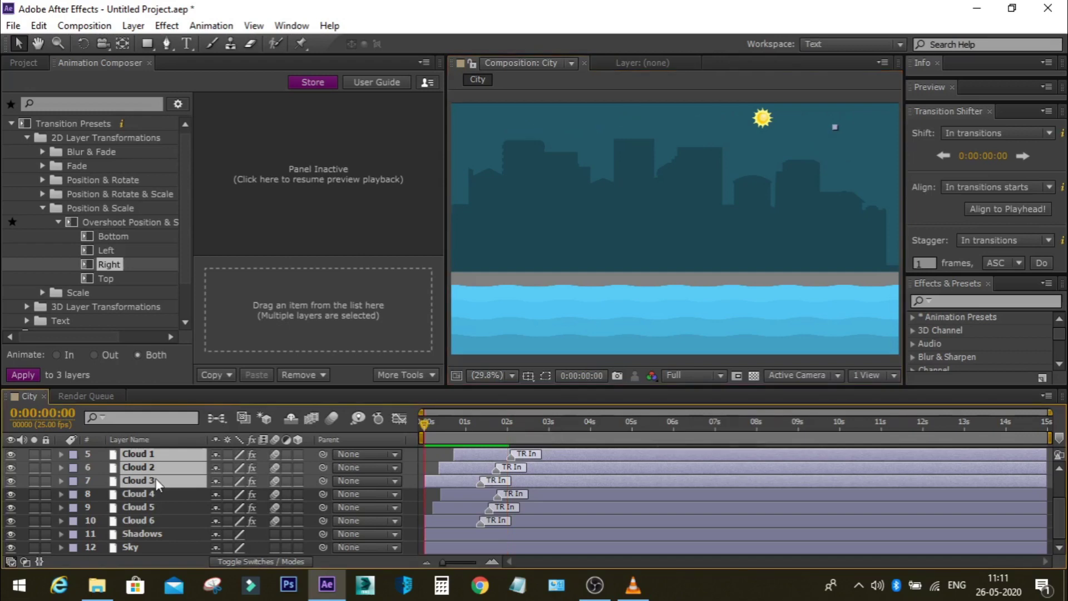
# Step: Keyframe the Sun layer's Rotation from 0 at the start to one full revolution at 0:00:01:01
pyautogui.scroll(3, 157, 484)
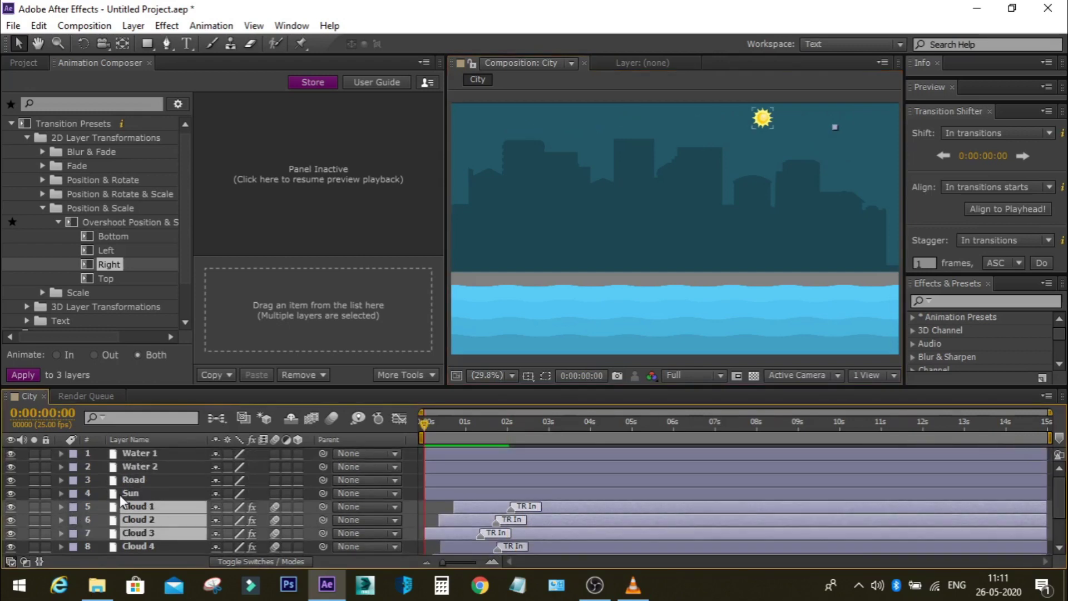
pyautogui.click(134, 493)
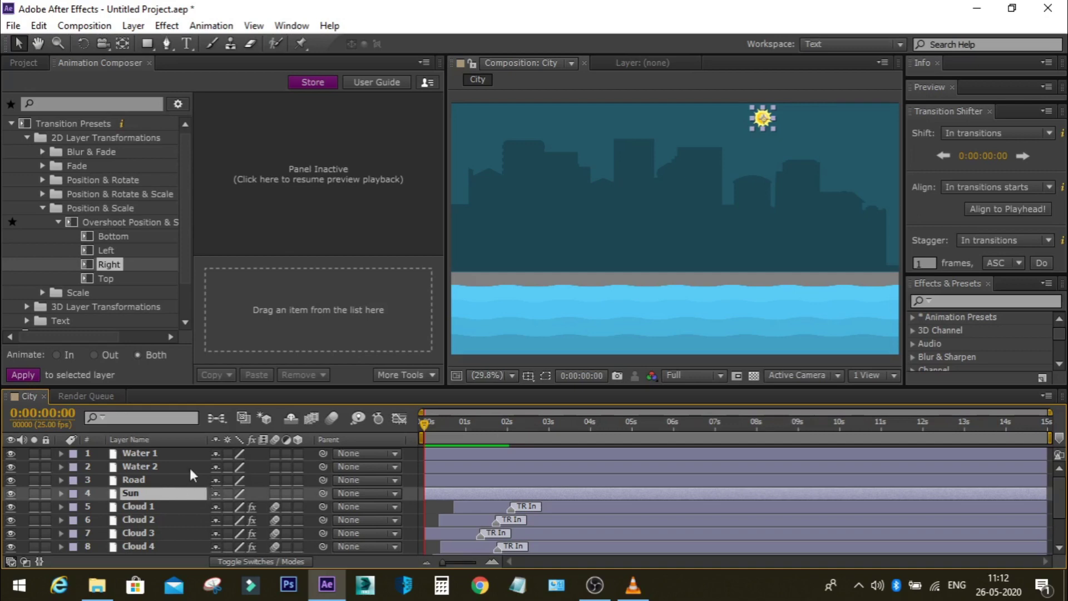
pyautogui.press('r')
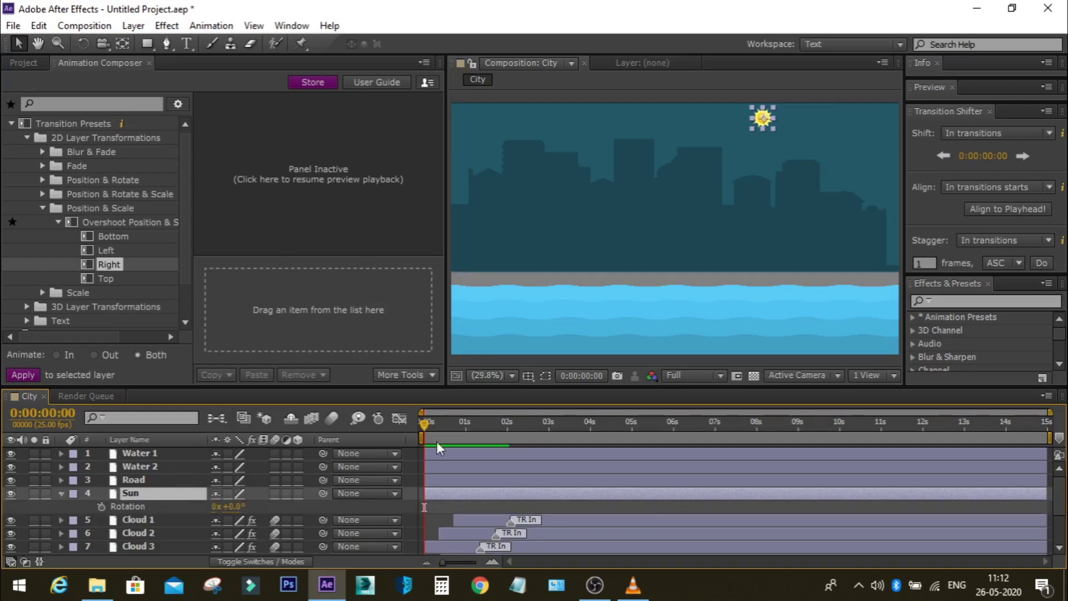
pyautogui.moveTo(425, 423)
pyautogui.mouseDown()
pyautogui.moveTo(466, 422)
pyautogui.moveTo(416, 419)
pyautogui.mouseUp()
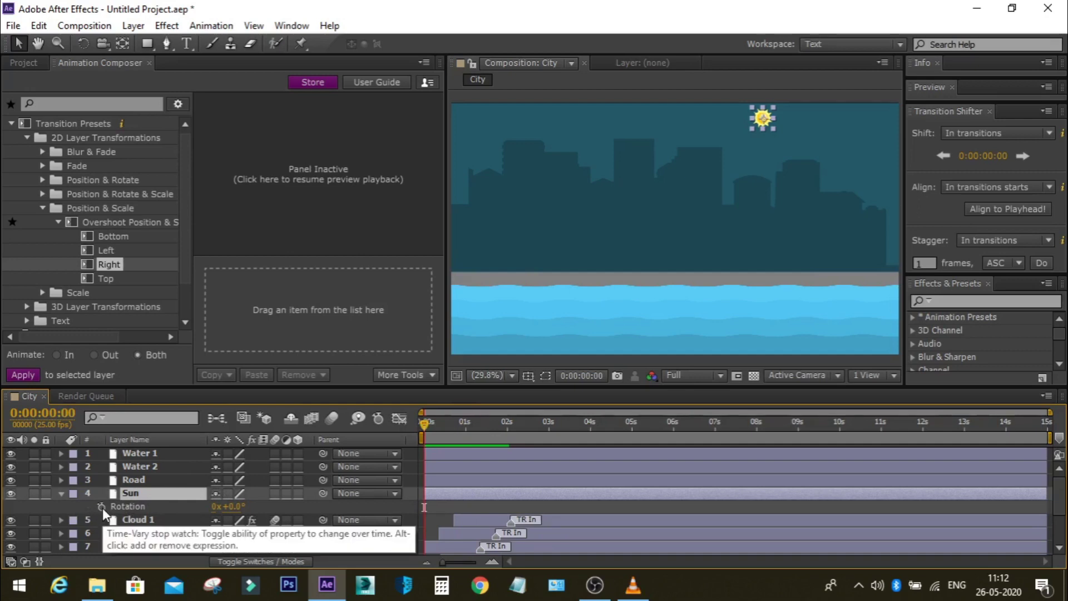
pyautogui.hotkey('alt', 'shift', 'r')
pyautogui.moveTo(424, 424); pyautogui.dragTo(467, 424)
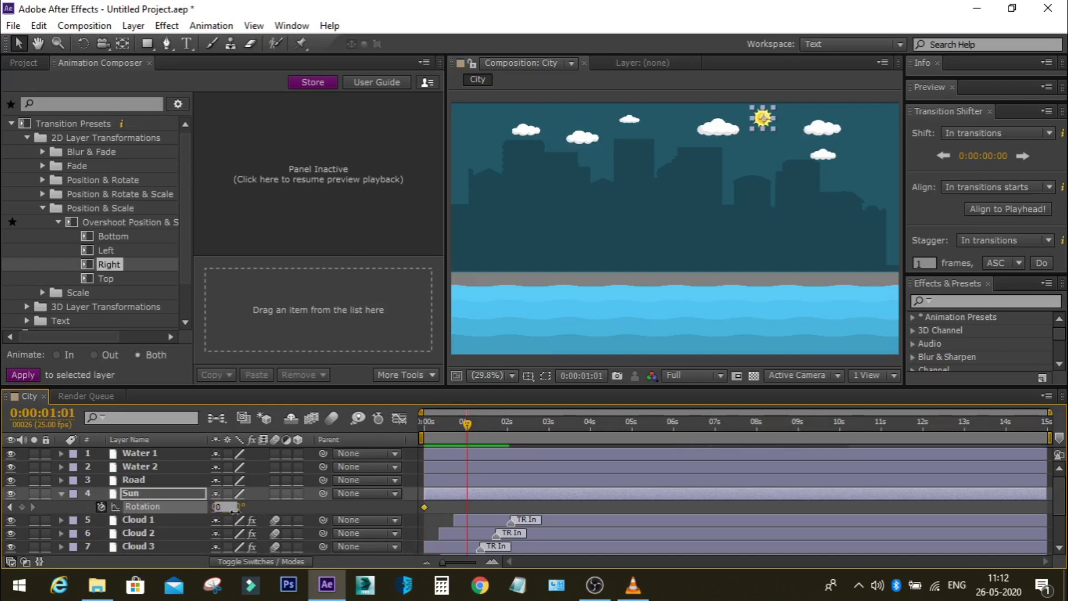
pyautogui.click(216, 507)
pyautogui.write('1')
pyautogui.press('Return')
# Step: Preview the sun's rotation from the start with the Sun layer deselected, returning the playhead to 0:00:00:00
pyautogui.press('Home')
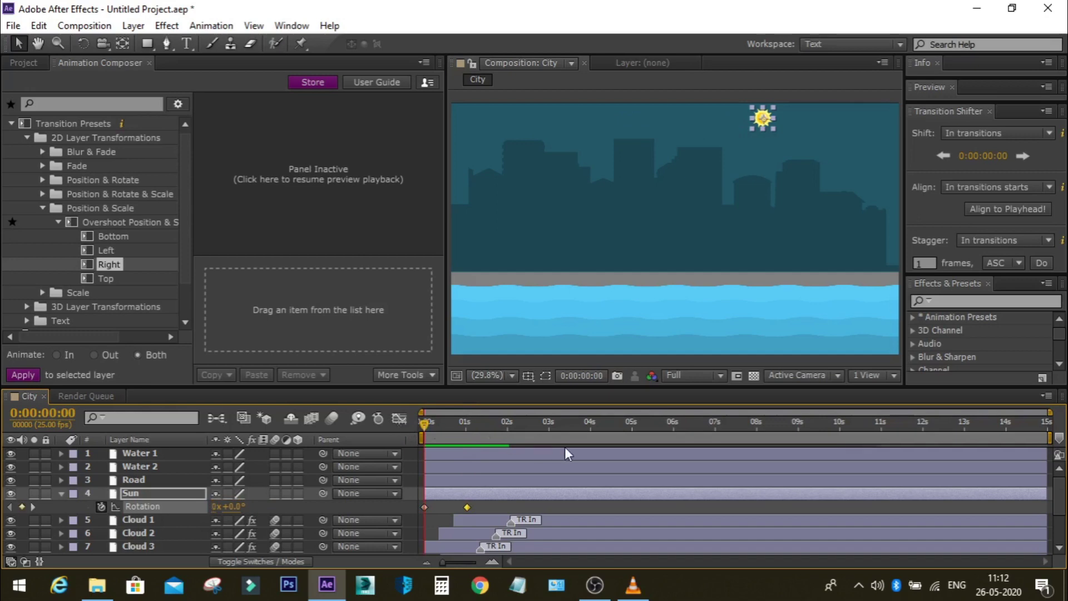
pyautogui.press('space')
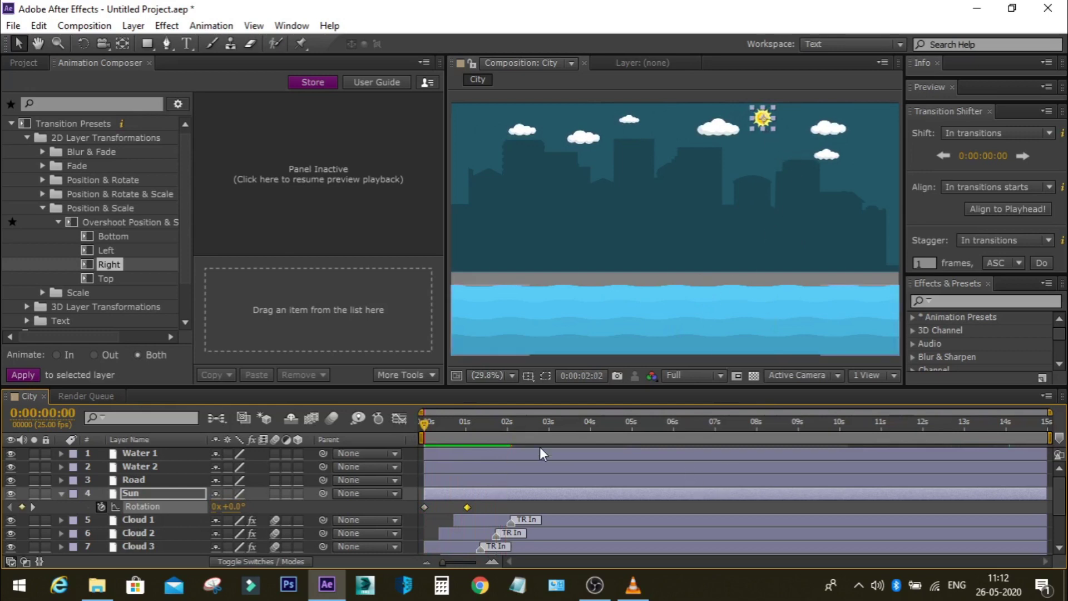
pyautogui.press('space')
pyautogui.moveTo(513, 428); pyautogui.dragTo(415, 426)
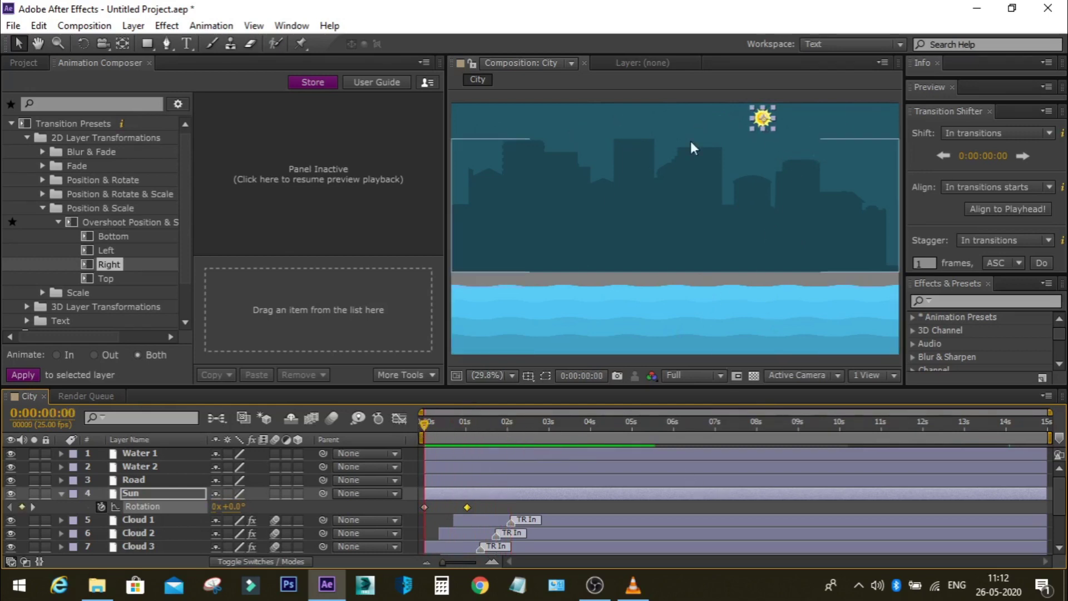
pyautogui.click(467, 337)
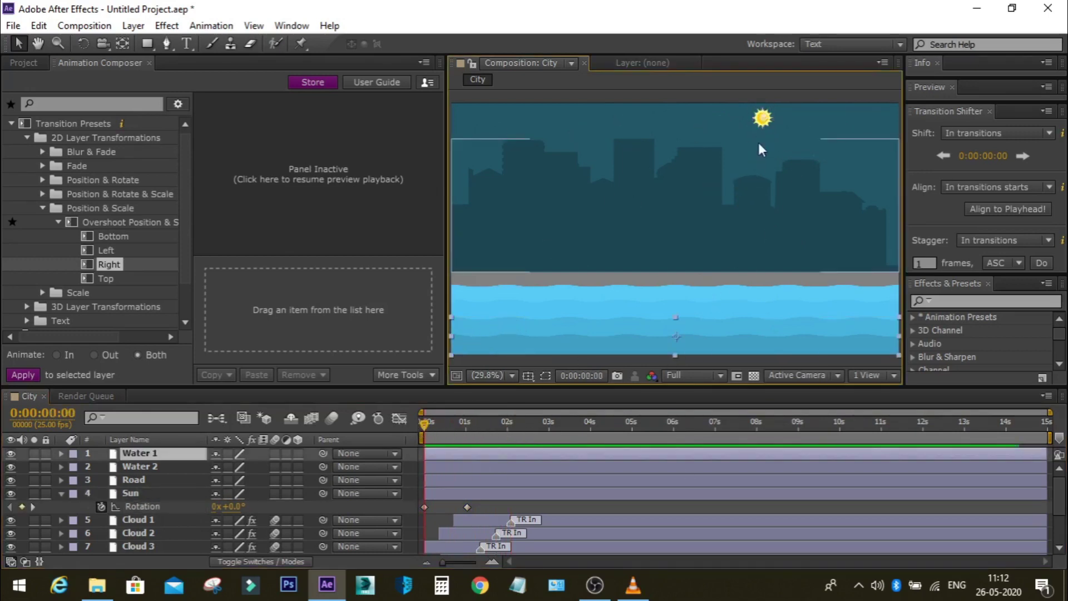
pyautogui.press('space')
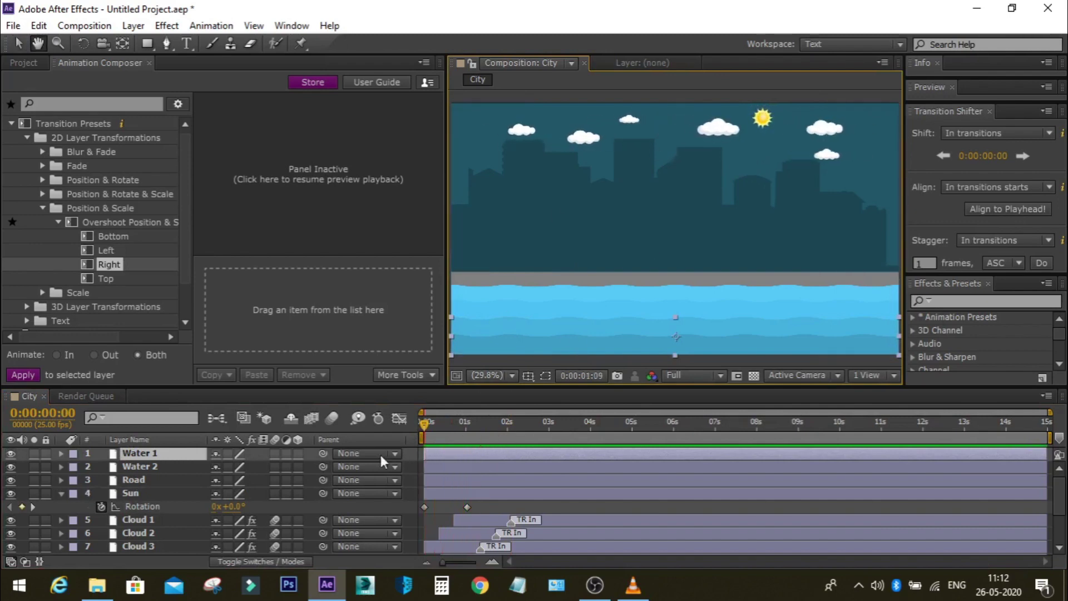
pyautogui.press('space')
pyautogui.moveTo(480, 422); pyautogui.dragTo(418, 419)
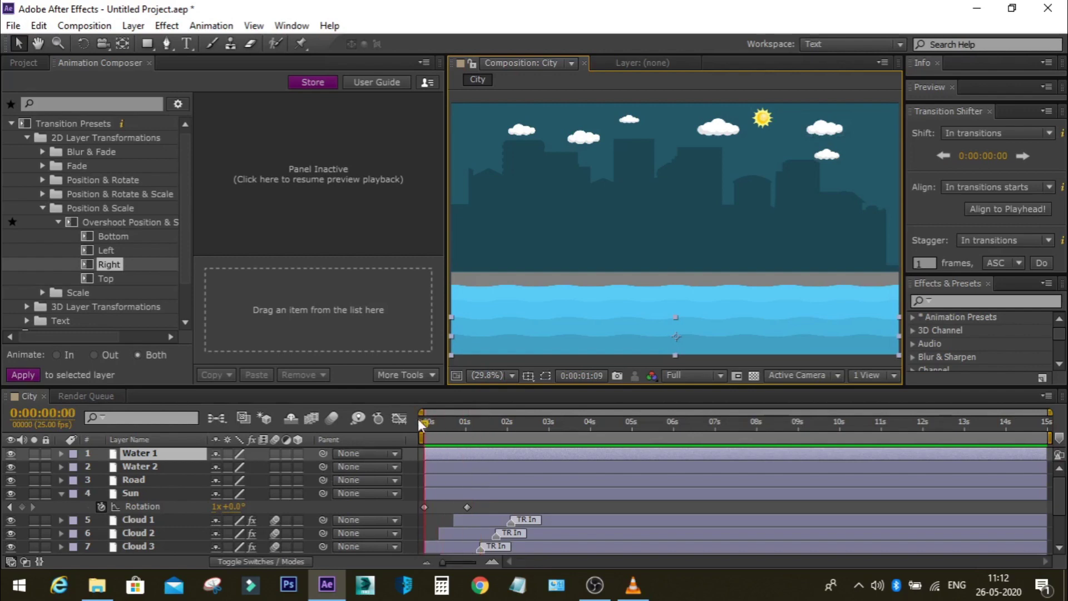
# Step: Add the expression loopOut () to the Sun layer's Rotation property
pyautogui.keyDown('alt'); pyautogui.click(102, 506); pyautogui.keyUp('alt')
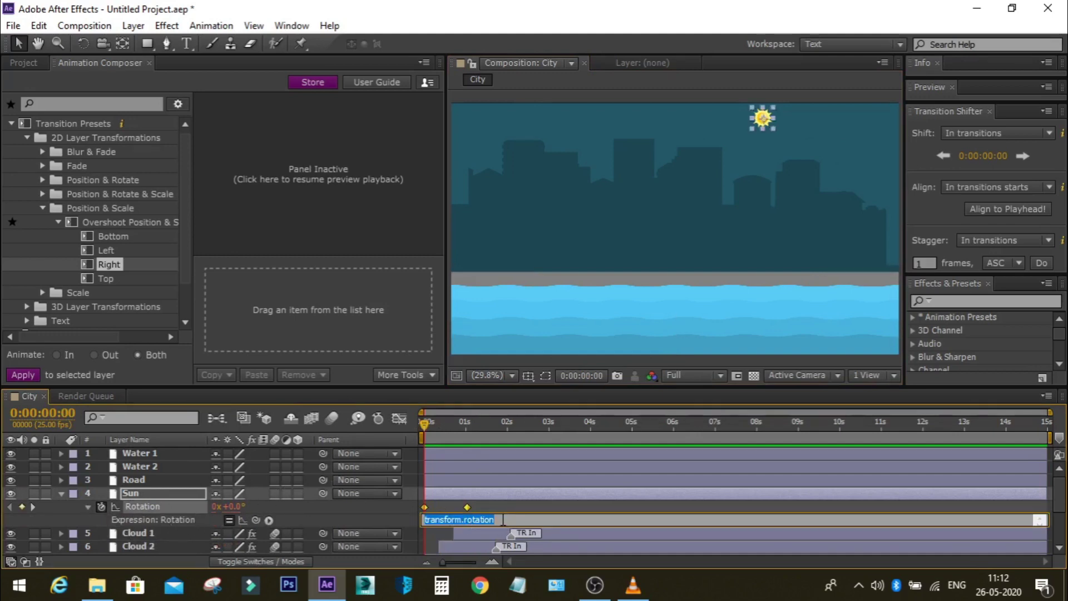
pyautogui.write('loopOut (')
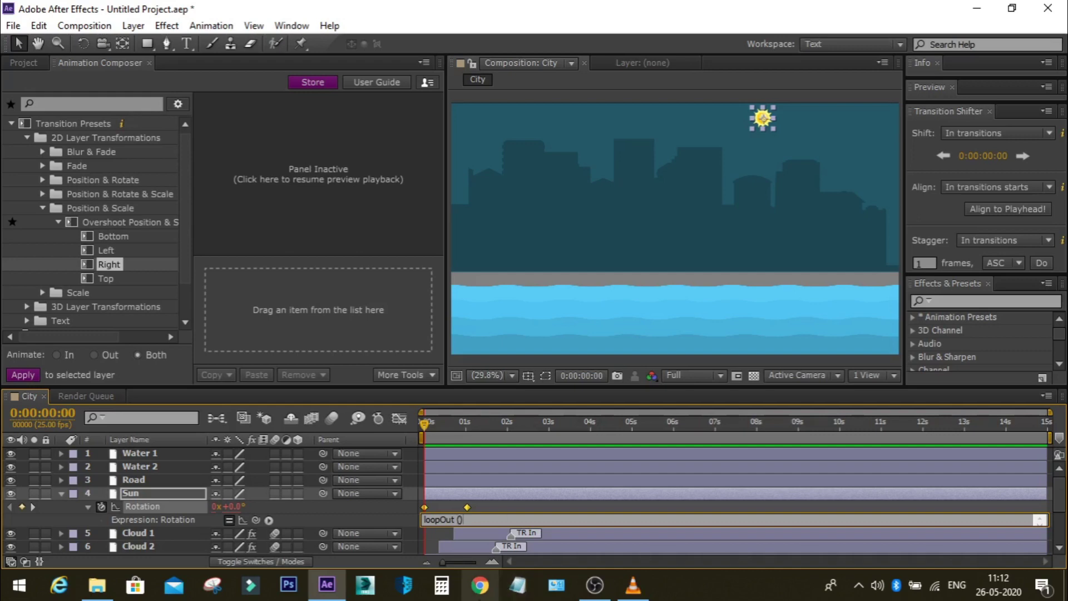
pyautogui.click(429, 441)
# Step: Preview the sun's looping rotation, then return the playhead to the start and collapse the Sun layer's properties
pyautogui.press('space')
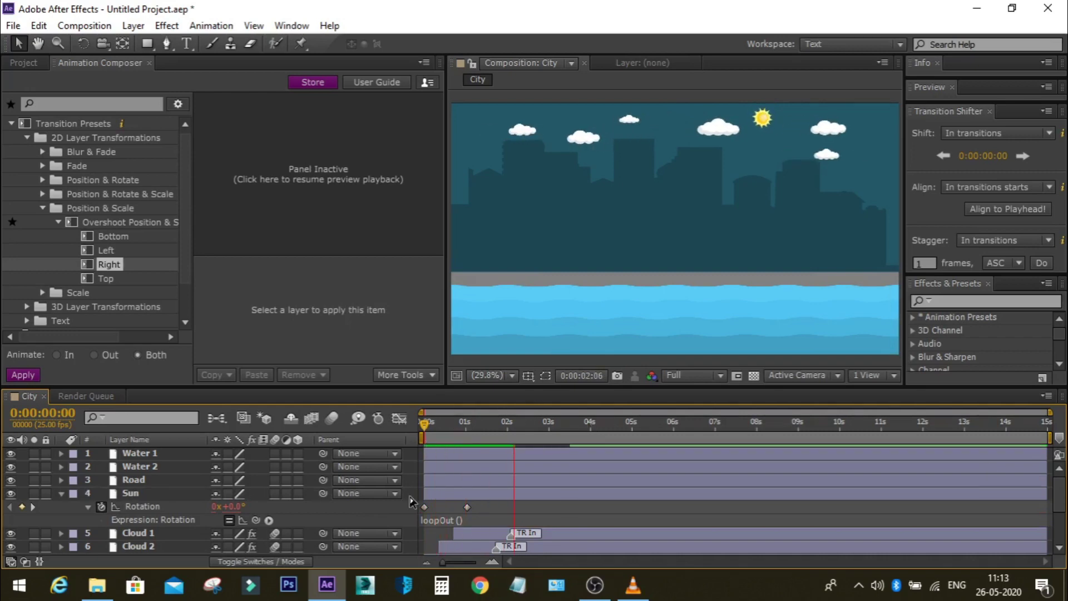
pyautogui.press('space')
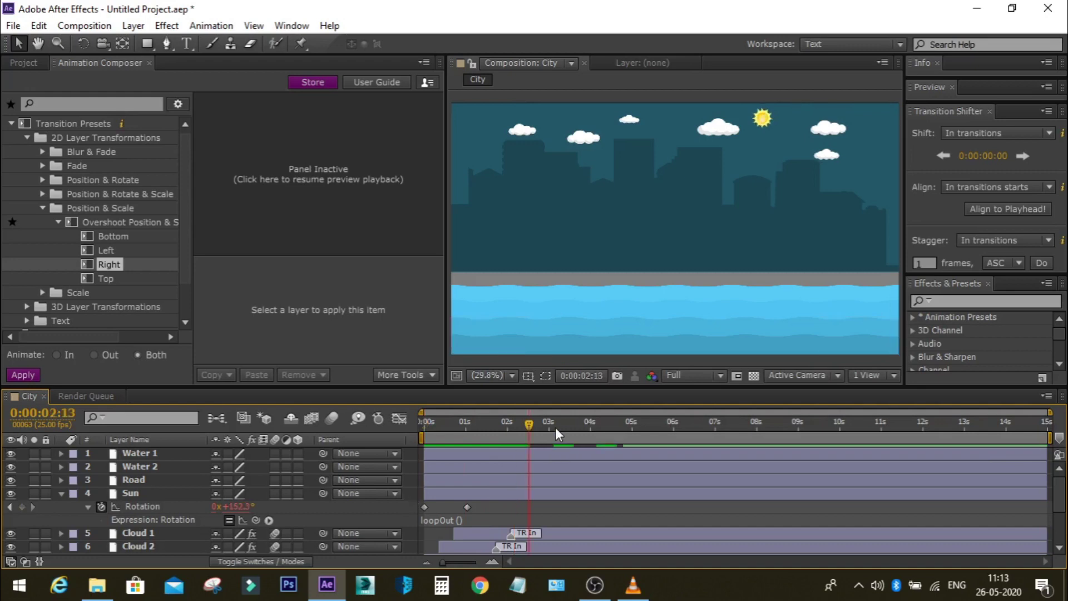
pyautogui.moveTo(556, 427); pyautogui.dragTo(358, 435)
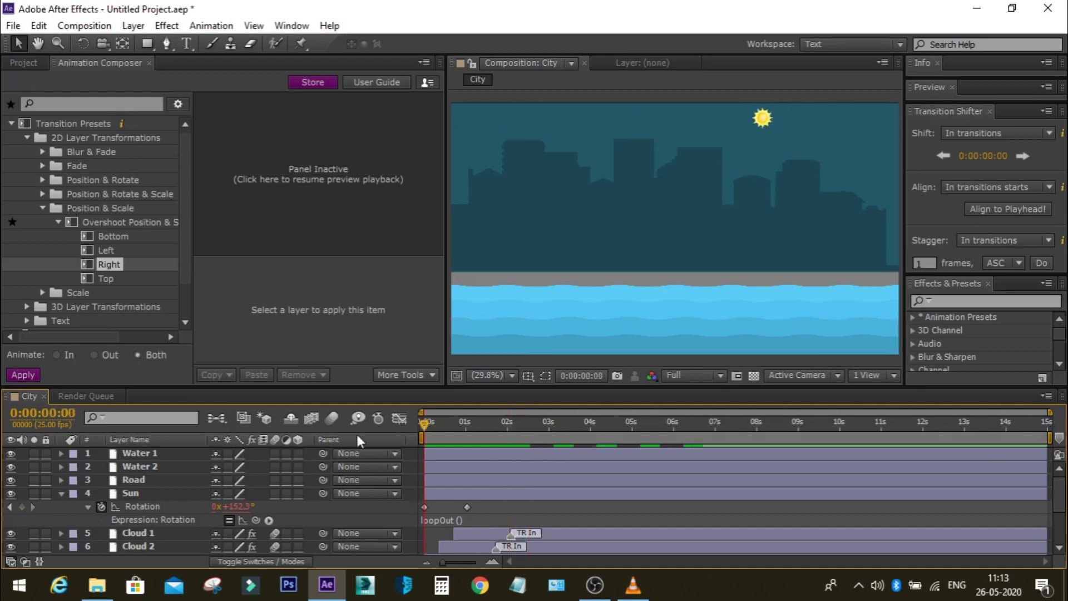
pyautogui.click(61, 493)
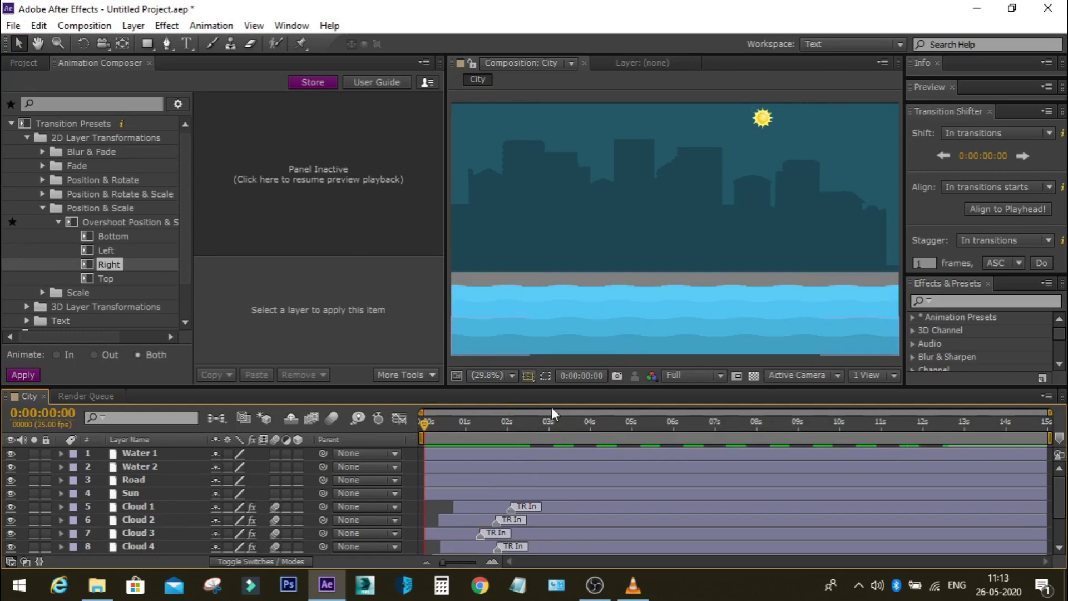
# Step: Apply the 2D Warp effect preset Wave Warp 2 to the Water 1 layer and preview the waves
pyautogui.click(615, 334)
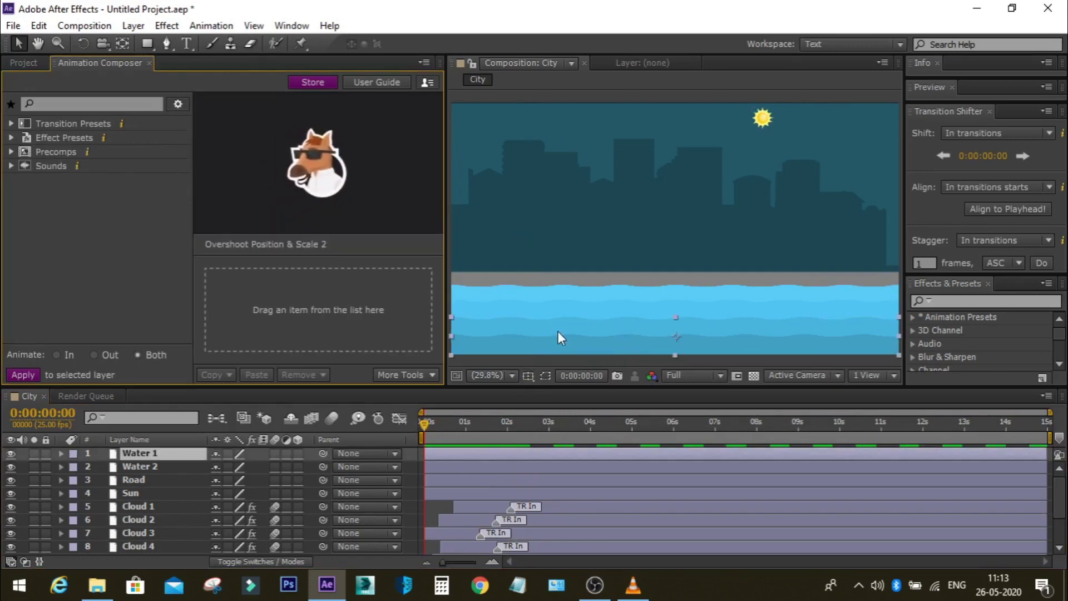
pyautogui.click(12, 138)
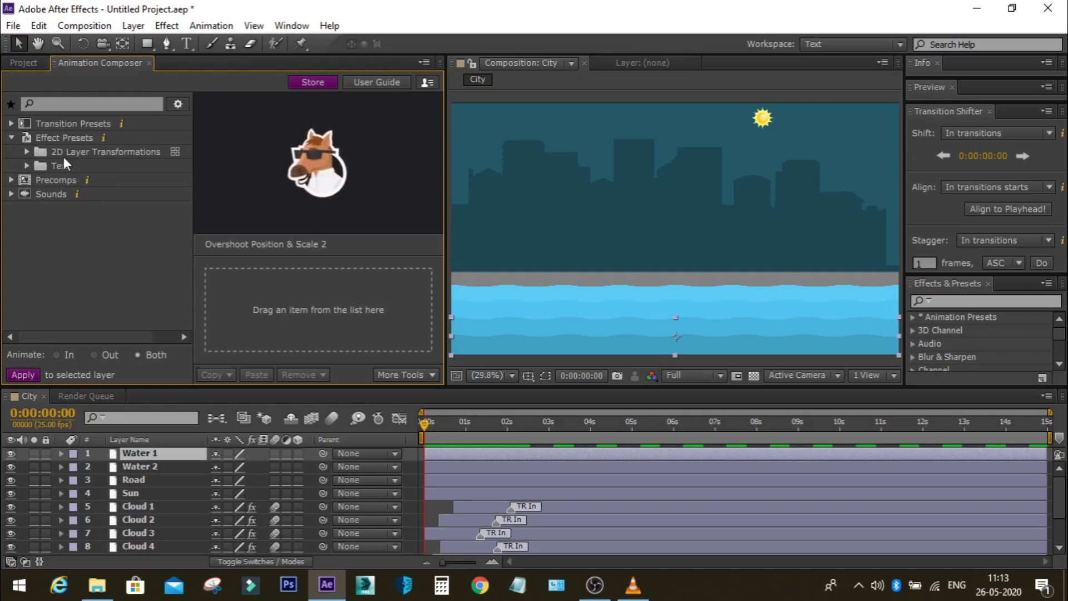
pyautogui.click(26, 152)
pyautogui.click(44, 265)
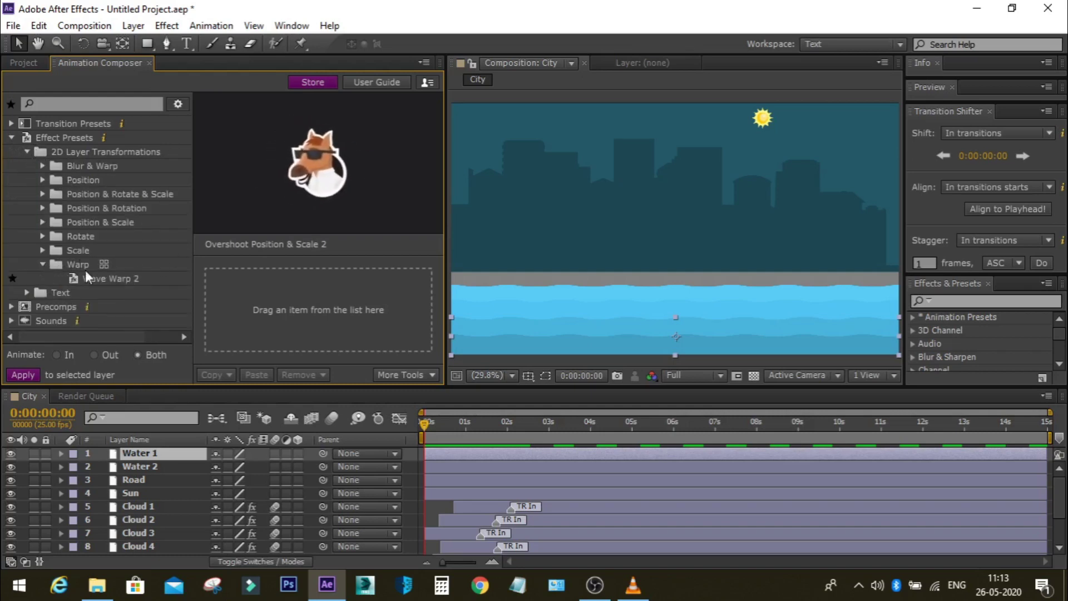
pyautogui.click(94, 279)
pyautogui.moveTo(128, 278); pyautogui.dragTo(343, 306)
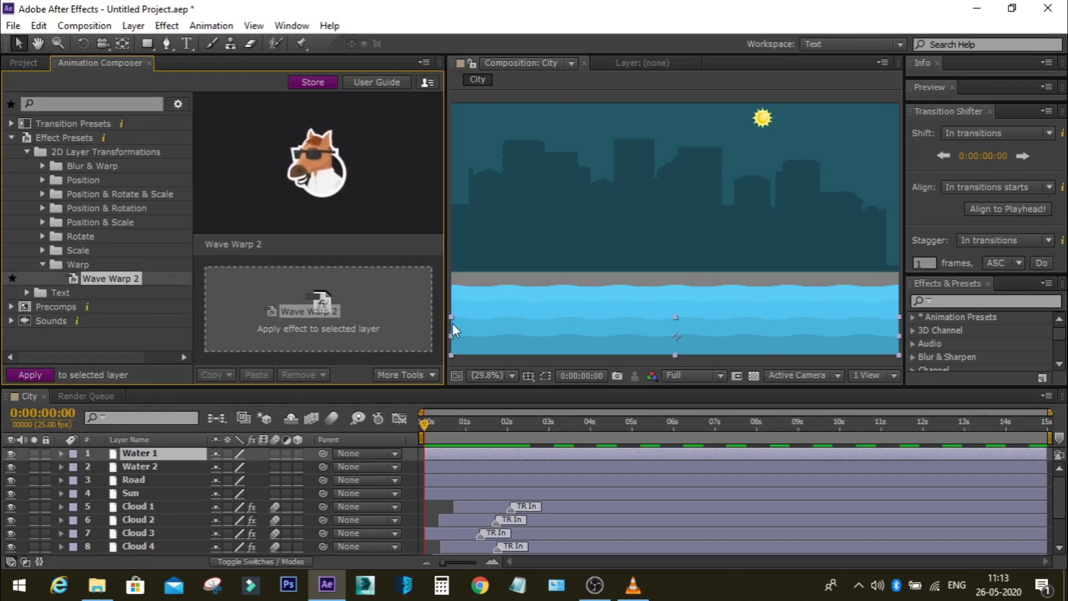
pyautogui.moveTo(442, 325); pyautogui.dragTo(440, 325)
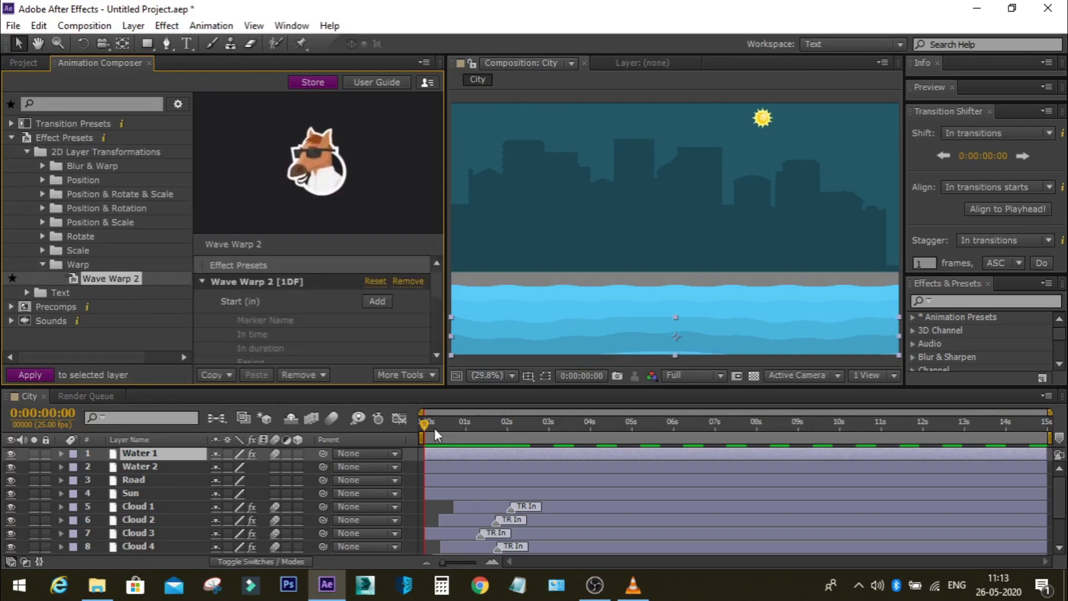
pyautogui.press('space')
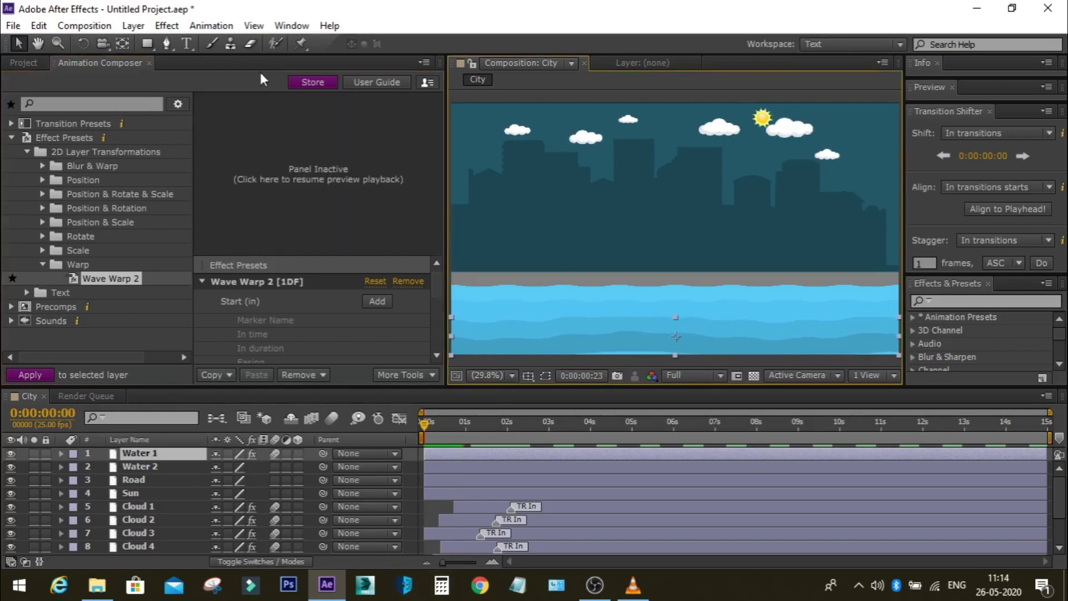
# Step: Open the Effect Controls of the Water 1 layer and return the playhead to 0:00:00:00
pyautogui.click(291, 26)
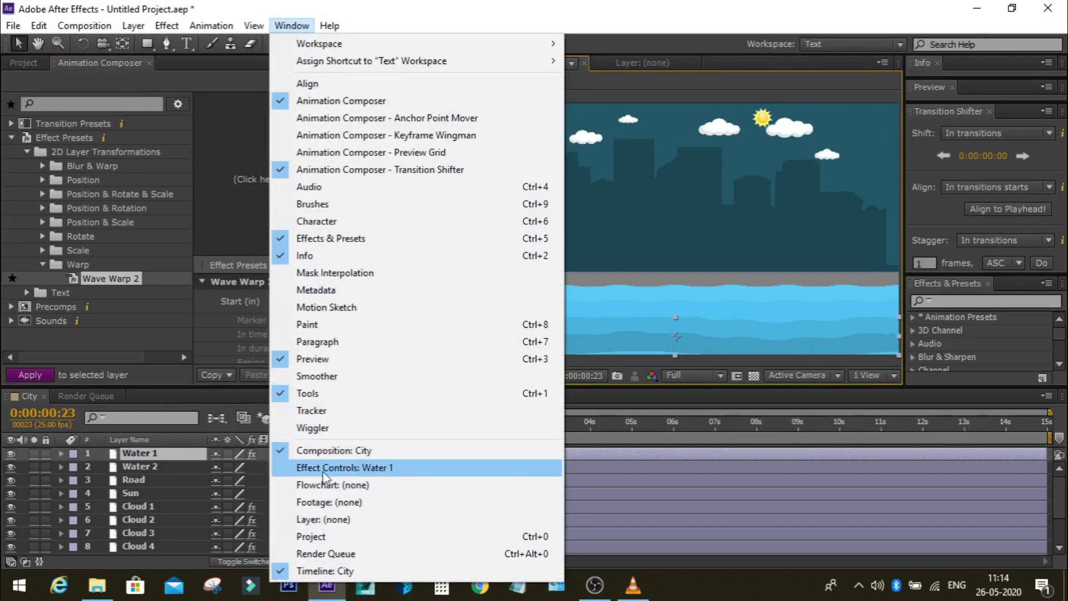
pyautogui.click(355, 470)
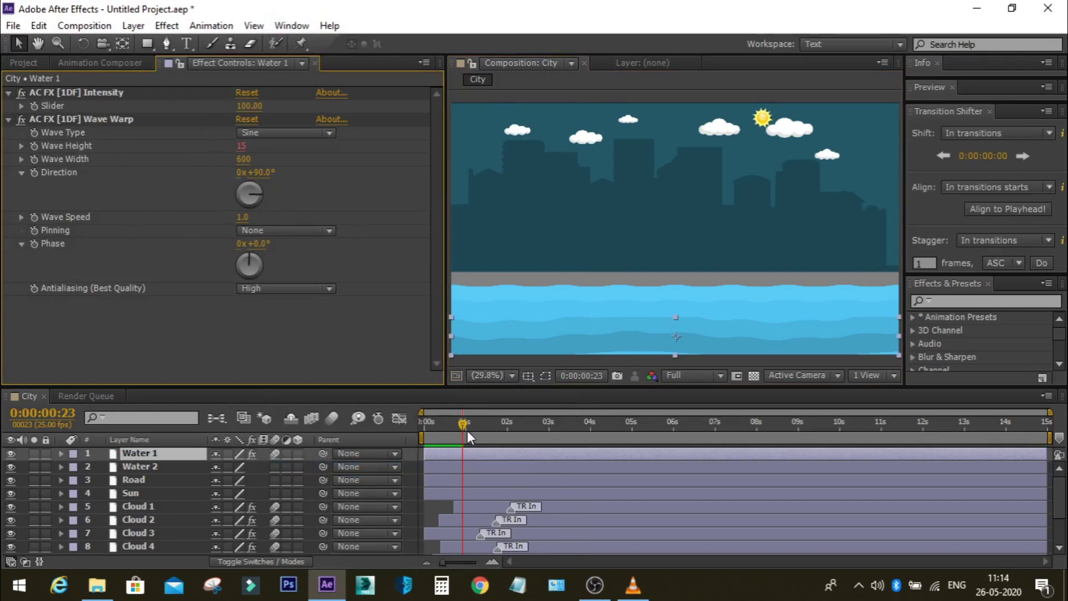
pyautogui.moveTo(466, 430); pyautogui.dragTo(428, 423)
pyautogui.click(117, 93)
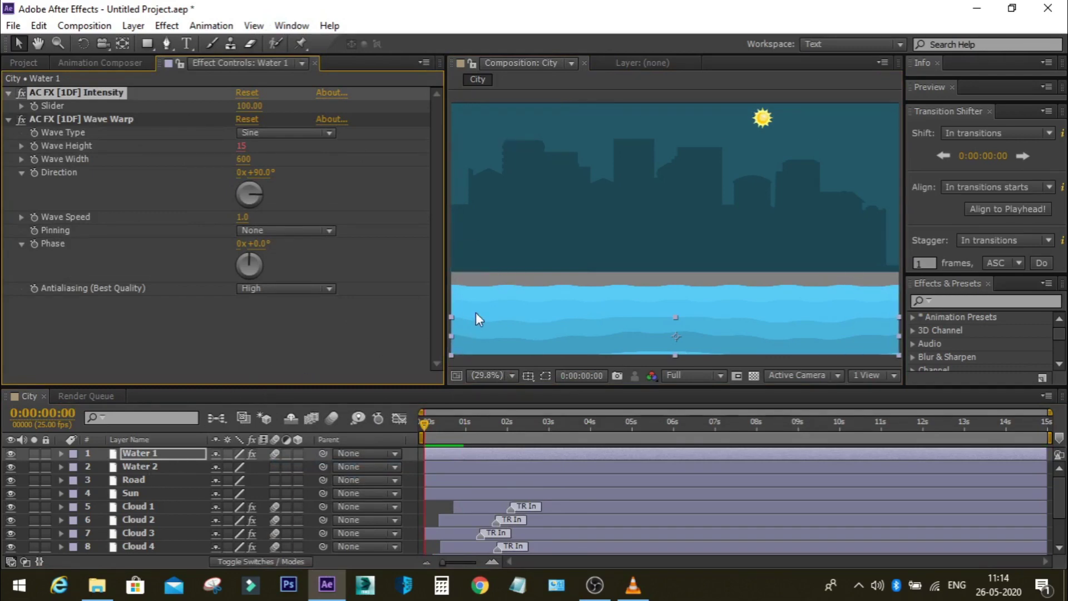
# Step: Hide and show the Water 1 and Water 2 layers to compare their waves
pyautogui.click(10, 453)
pyautogui.click(9, 468)
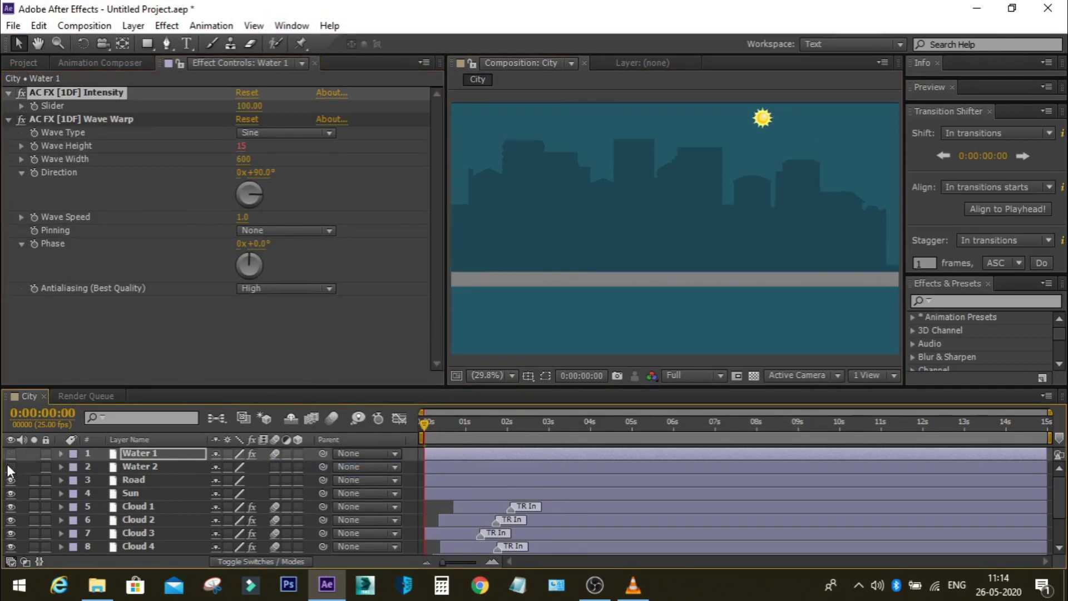
pyautogui.click(9, 454)
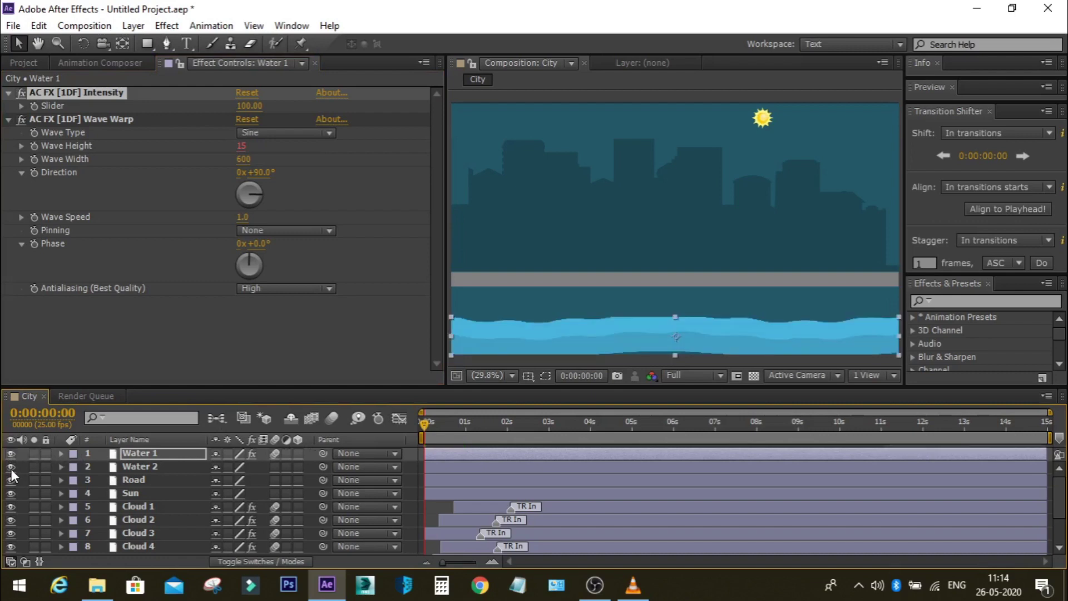
pyautogui.click(11, 468)
# Step: Copy the Intensity and Wave Warp effects from the Water 1 layer to the Water 2 layer
pyautogui.click(95, 88)
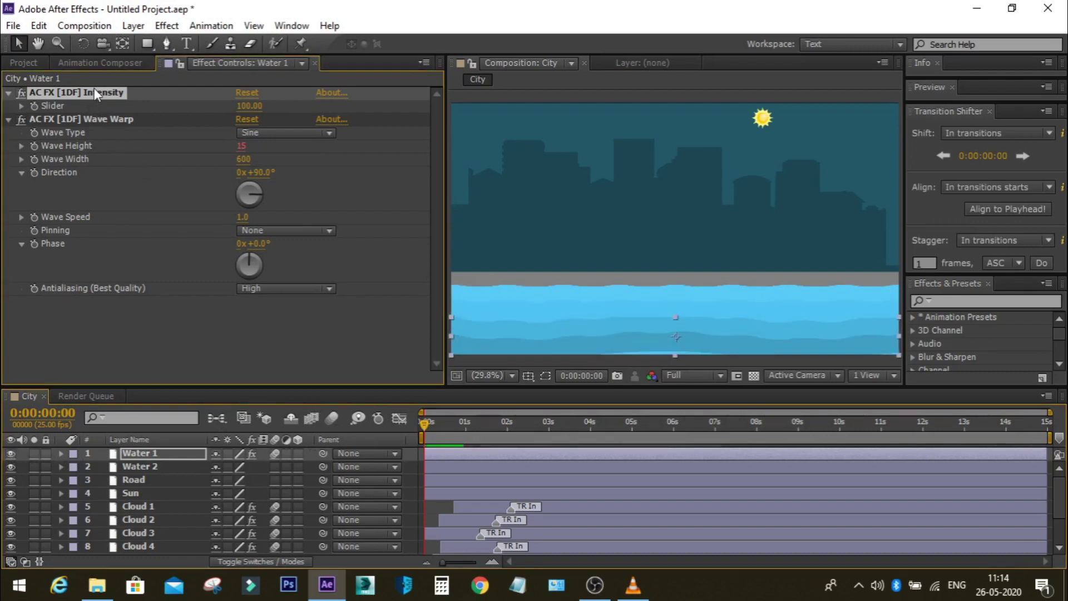
pyautogui.click(94, 90)
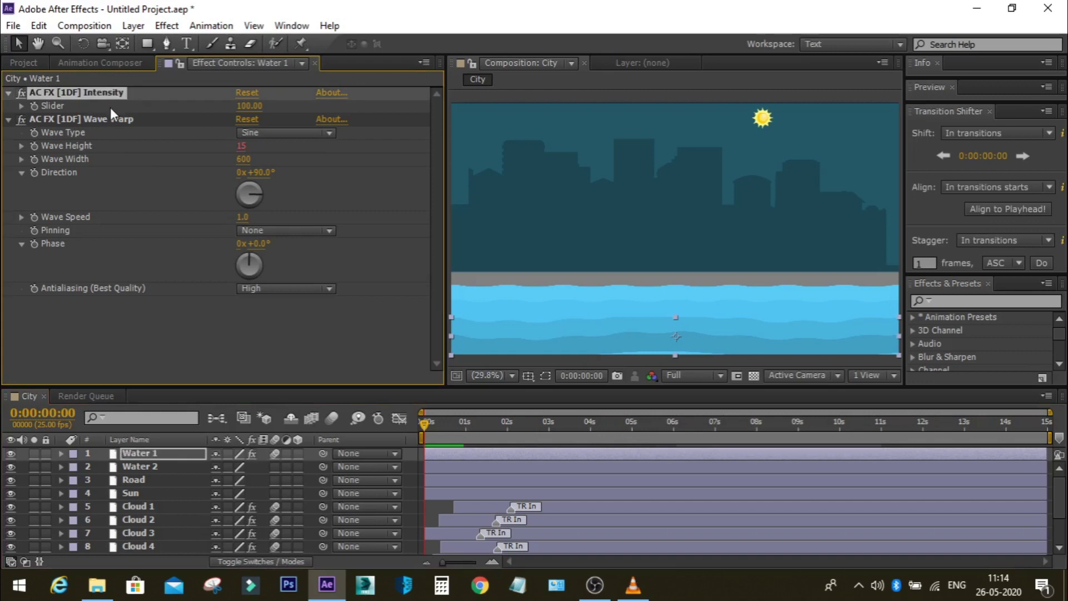
pyautogui.click(92, 118)
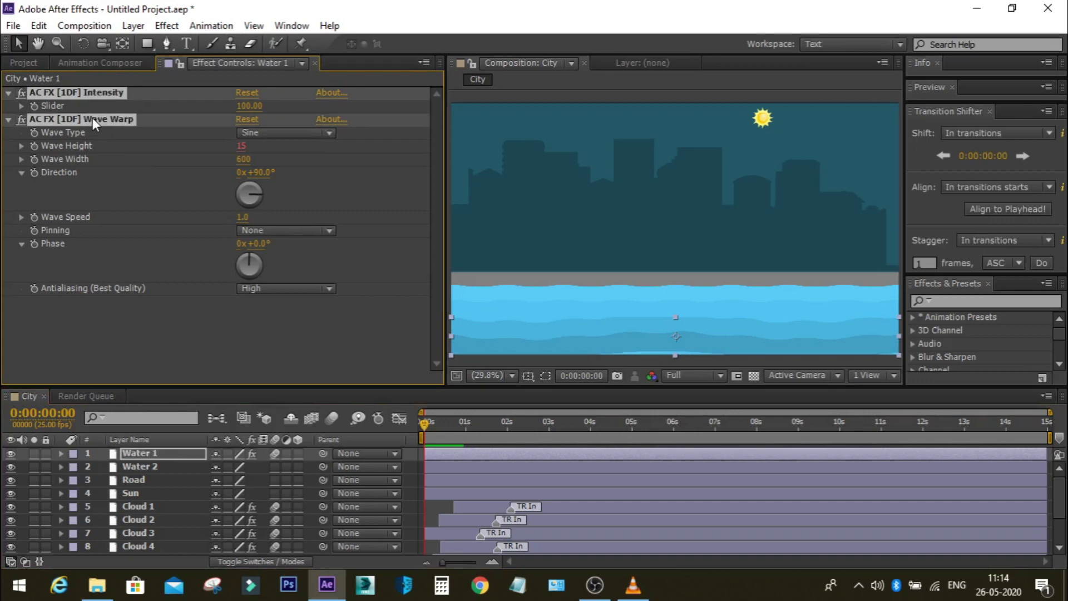
pyautogui.click(141, 465)
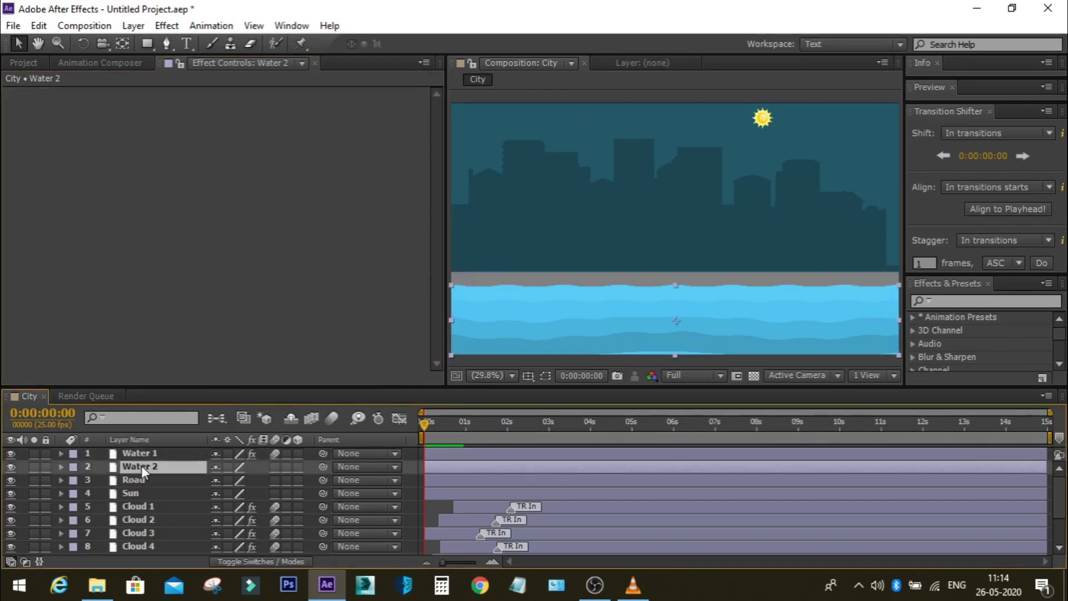
pyautogui.click(239, 62)
pyautogui.click(145, 191)
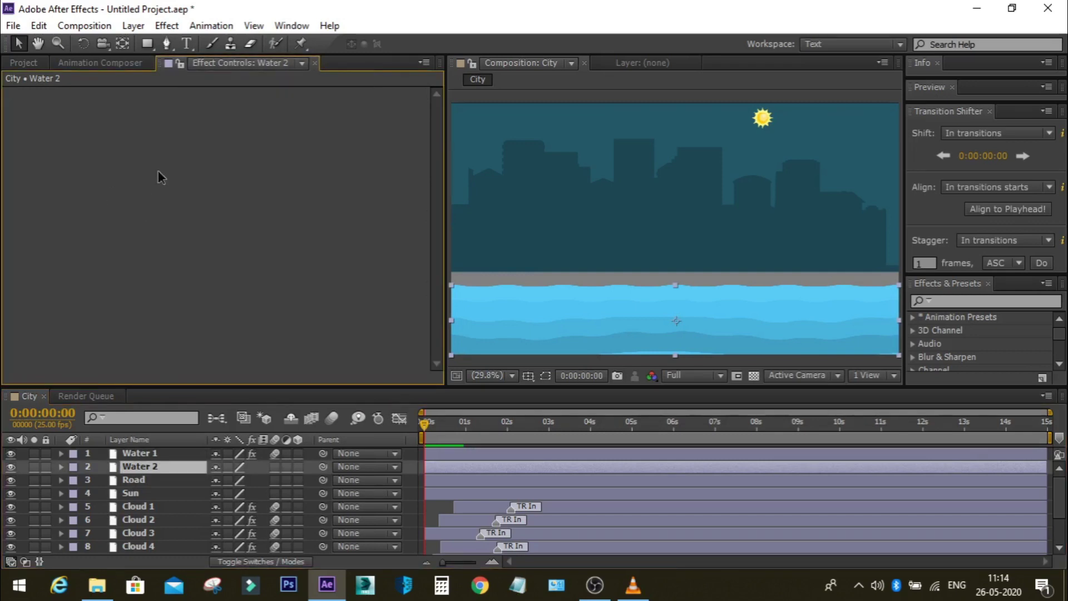
pyautogui.hotkey('ctrl', 'v')
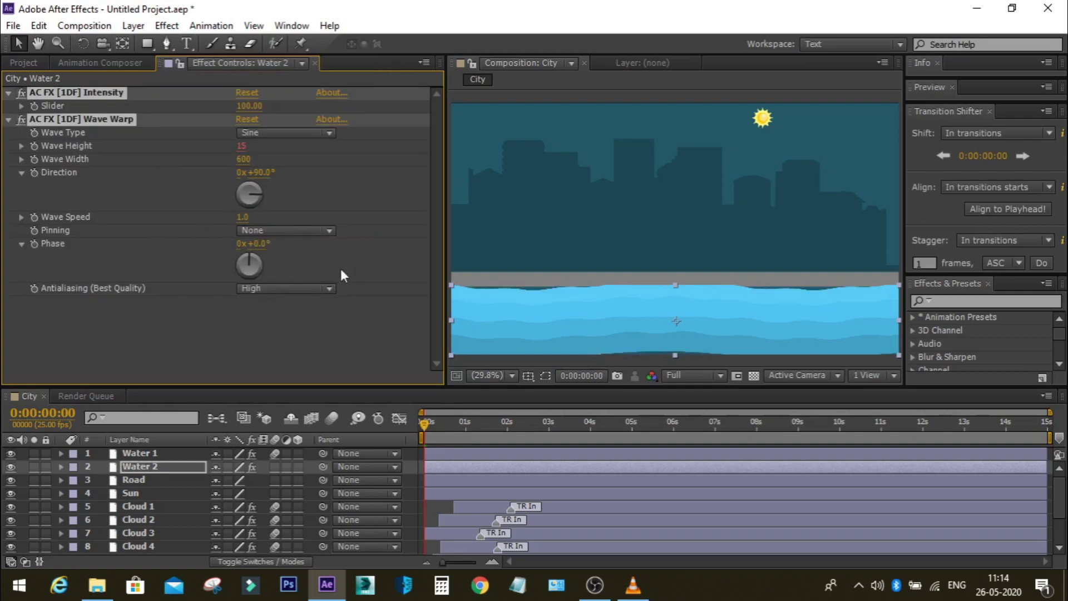
# Step: Set the Wave Warp Direction on Water 2 to 276° and toggle the layer's visibility to check its waves
pyautogui.moveTo(257, 198); pyautogui.dragTo(223, 198)
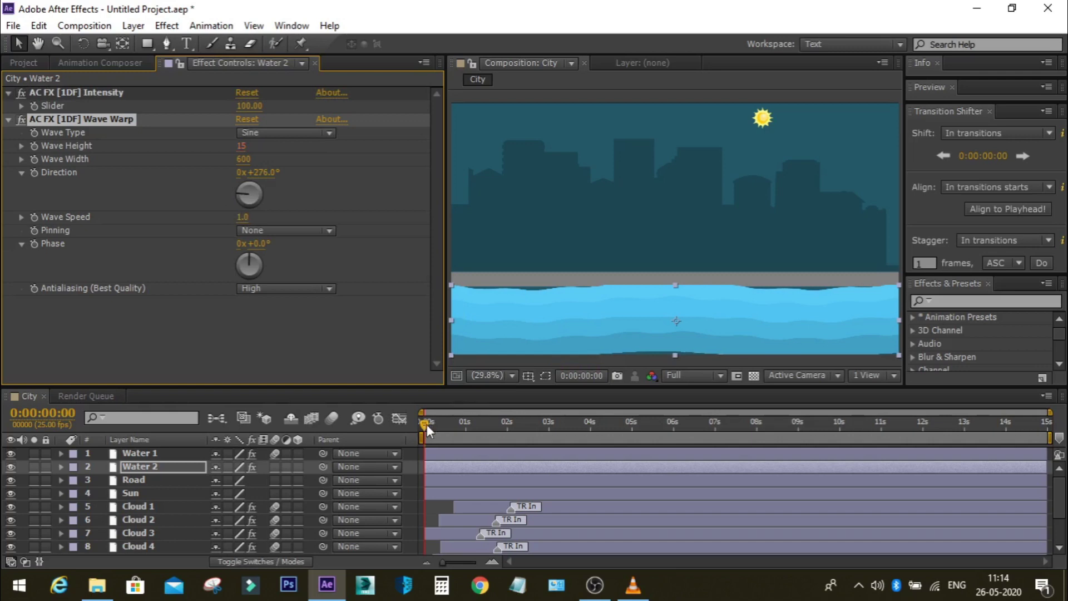
pyautogui.click(227, 465)
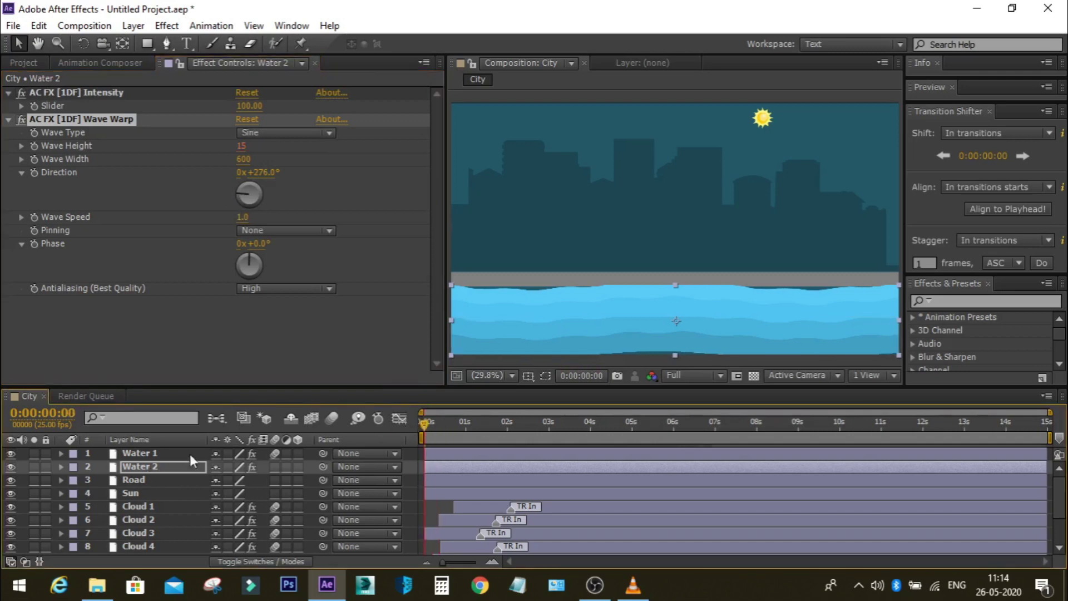
pyautogui.click(9, 466)
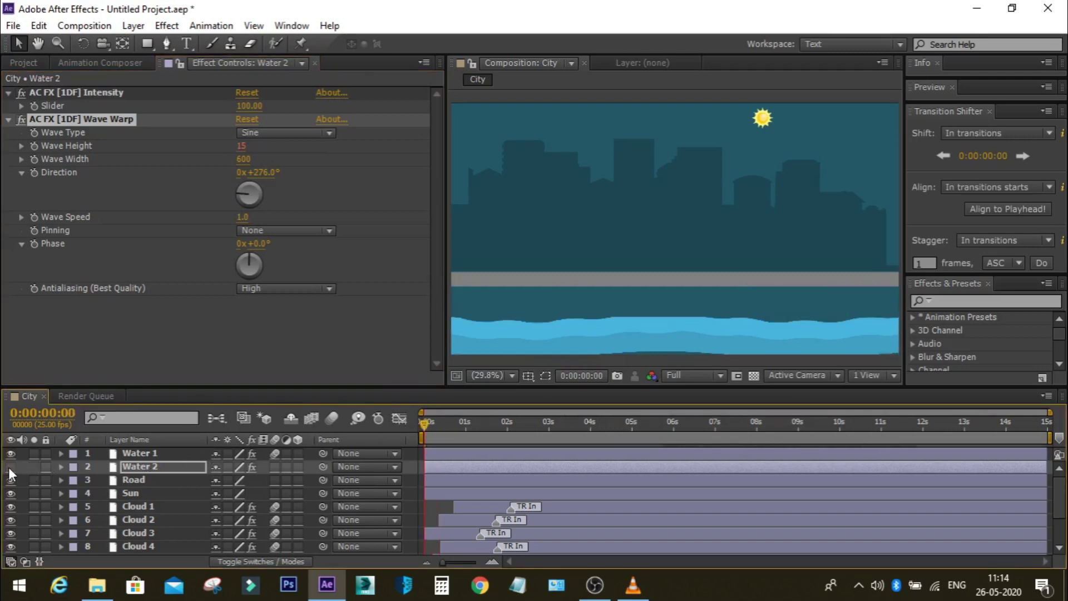
pyautogui.click(9, 467)
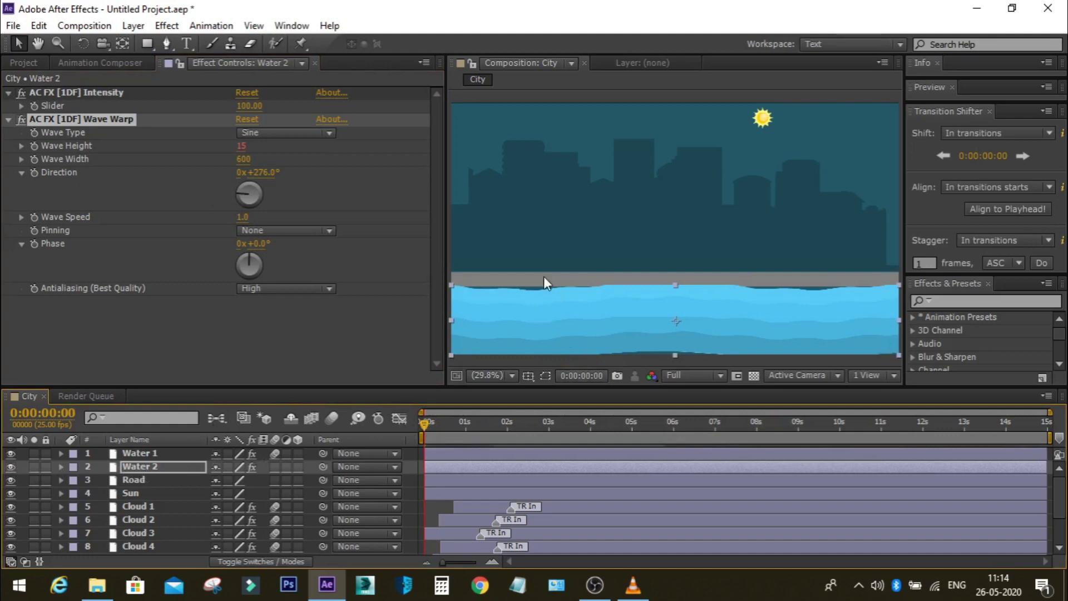
# Step: Raise the Water 2 layer to Position 960.0, 916.5 and preview the water animation
pyautogui.press('p')
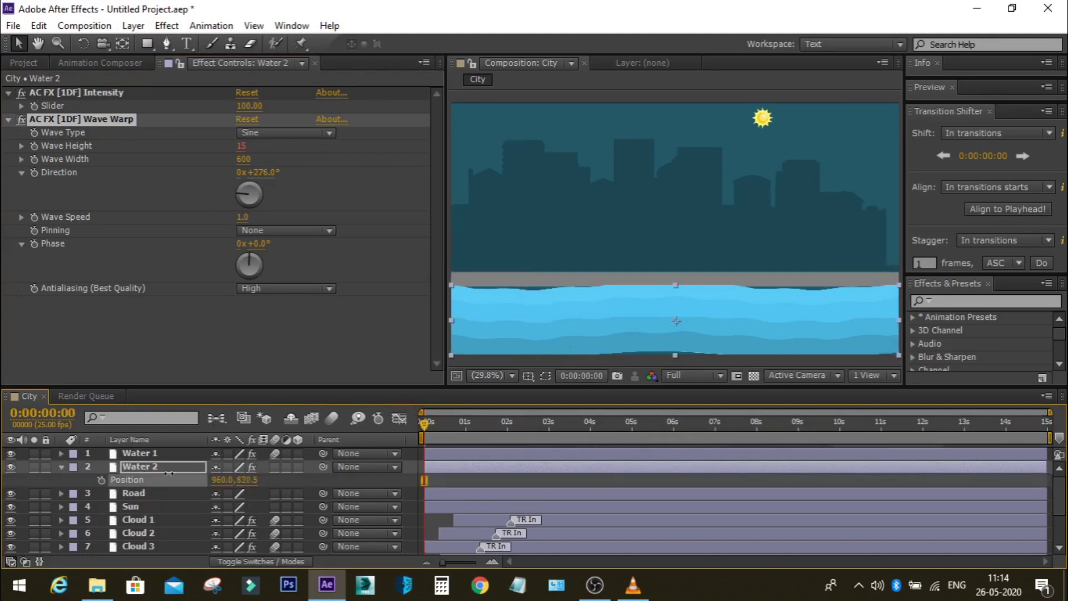
pyautogui.moveTo(169, 473); pyautogui.dragTo(166, 473)
pyautogui.moveTo(246, 479); pyautogui.dragTo(339, 474)
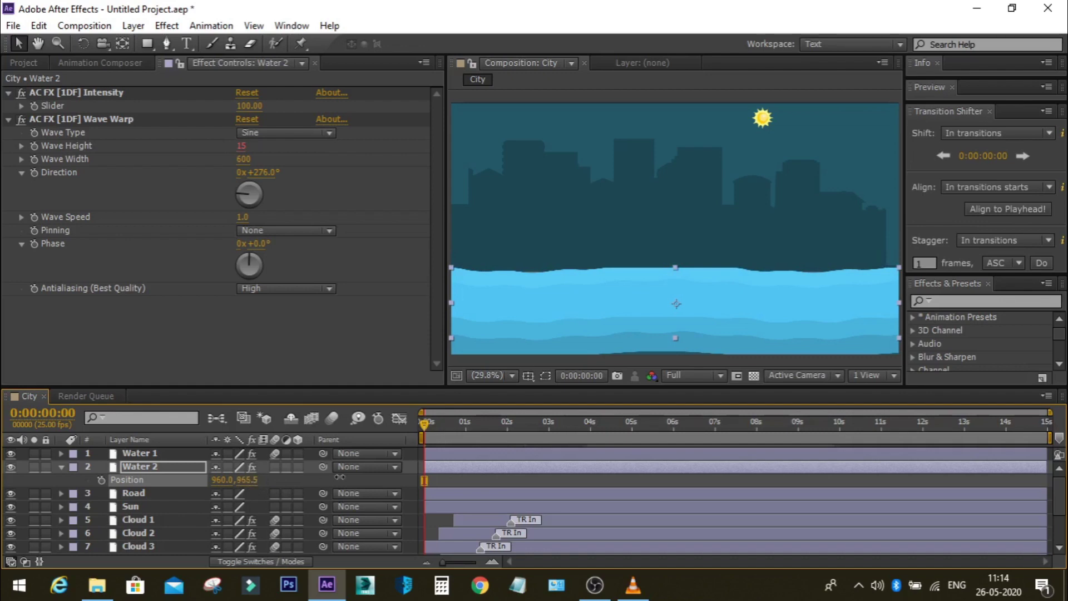
pyautogui.moveTo(244, 483); pyautogui.dragTo(207, 476)
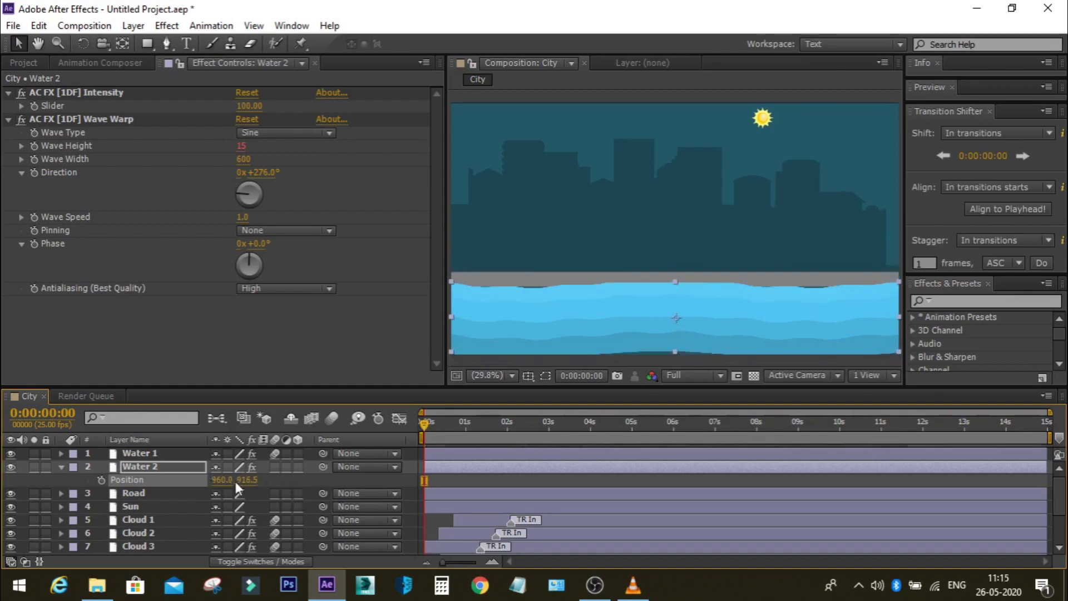
pyautogui.press('space')
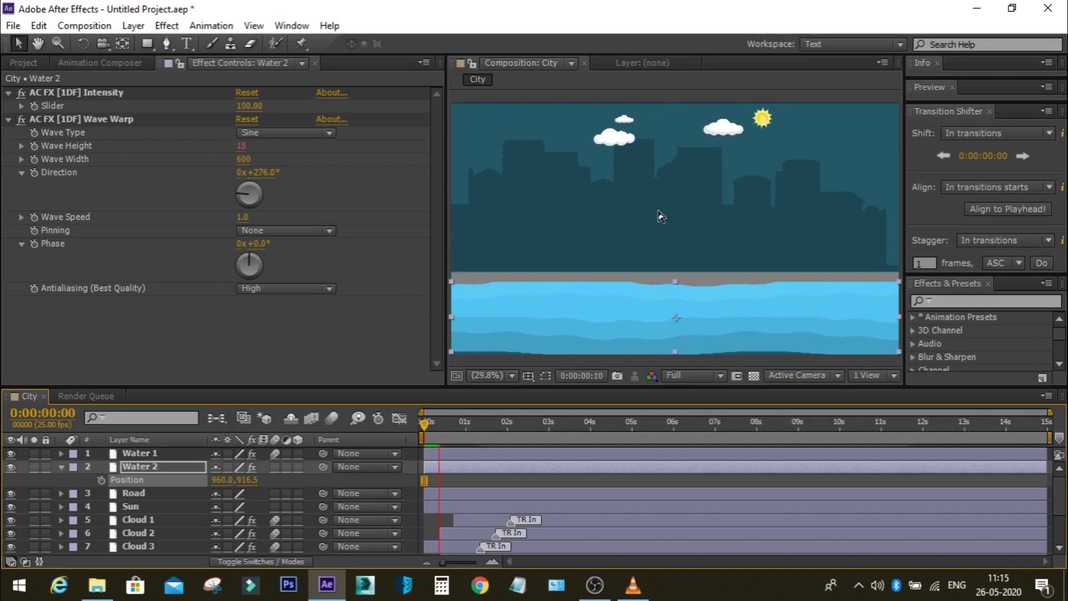
# Step: Open the Hot Dog composition from the project, looking back briefly at the City composition
pyautogui.click(314, 63)
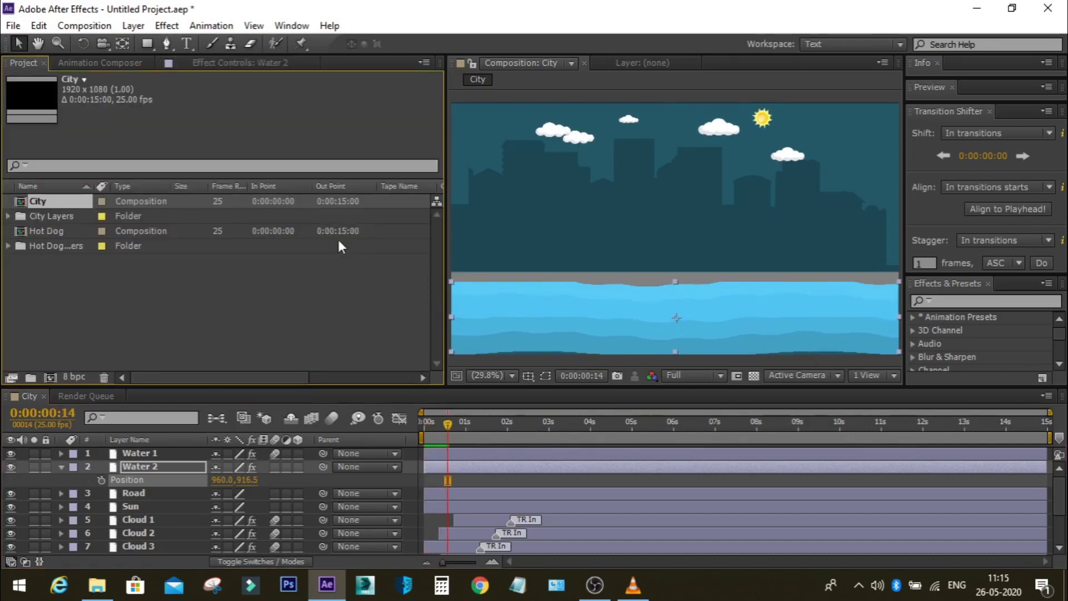
pyautogui.click(139, 231)
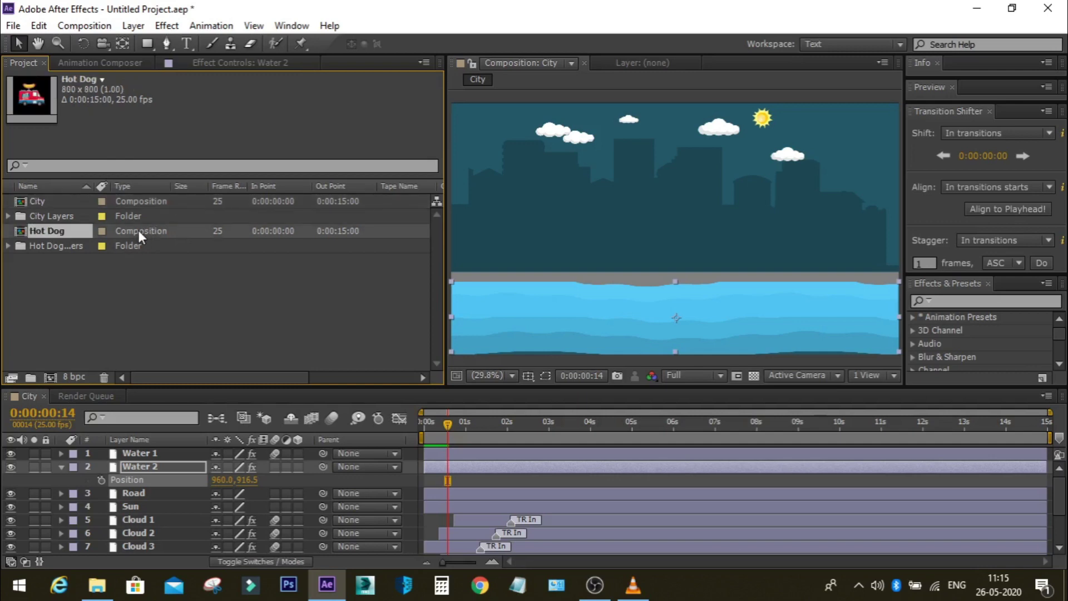
pyautogui.doubleClick(139, 230)
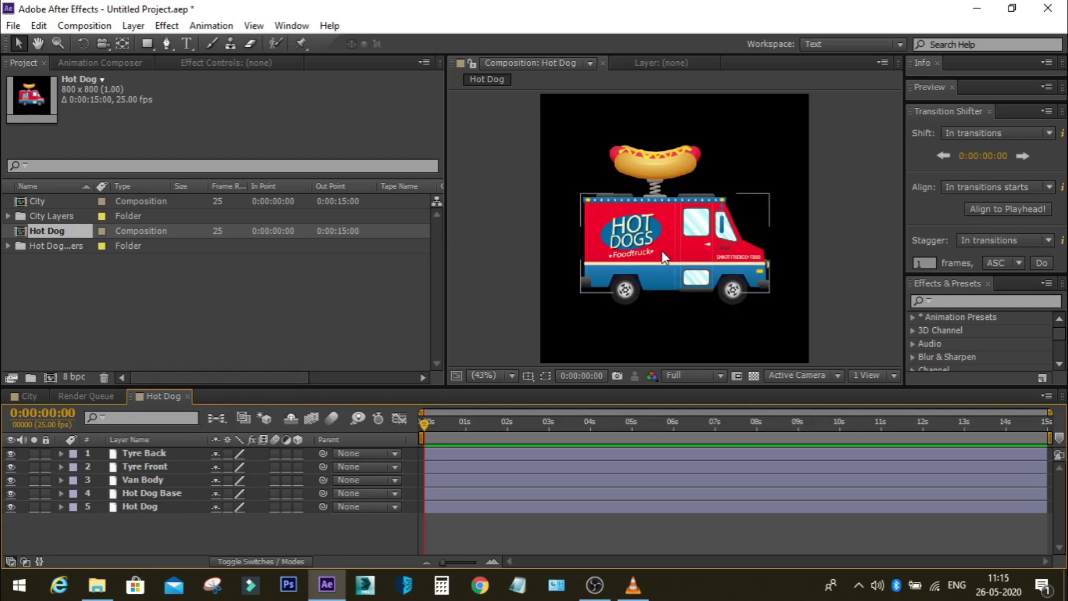
pyautogui.click(28, 396)
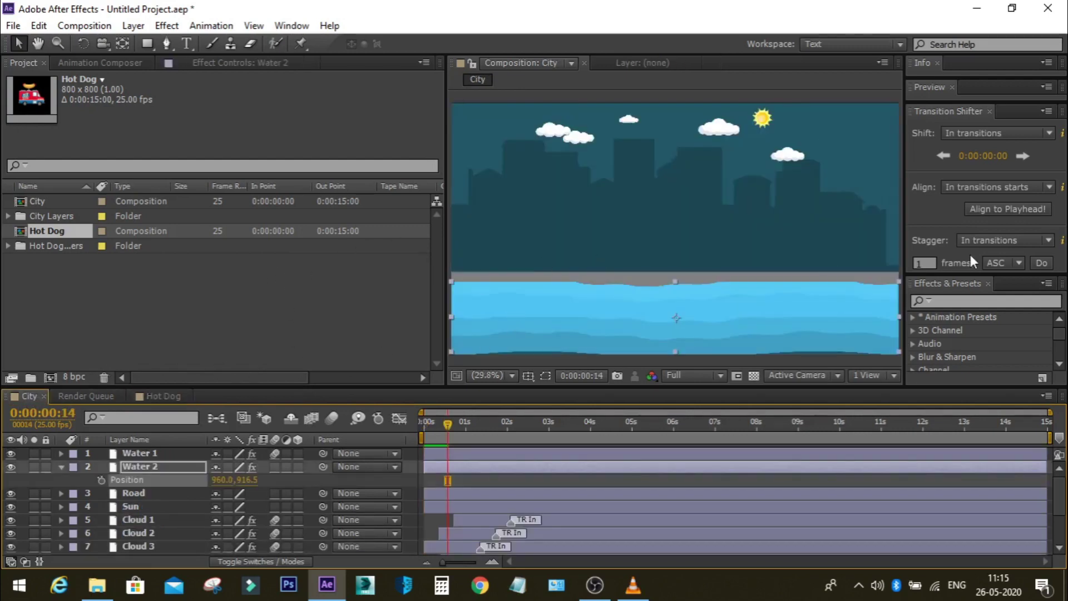
pyautogui.click(160, 397)
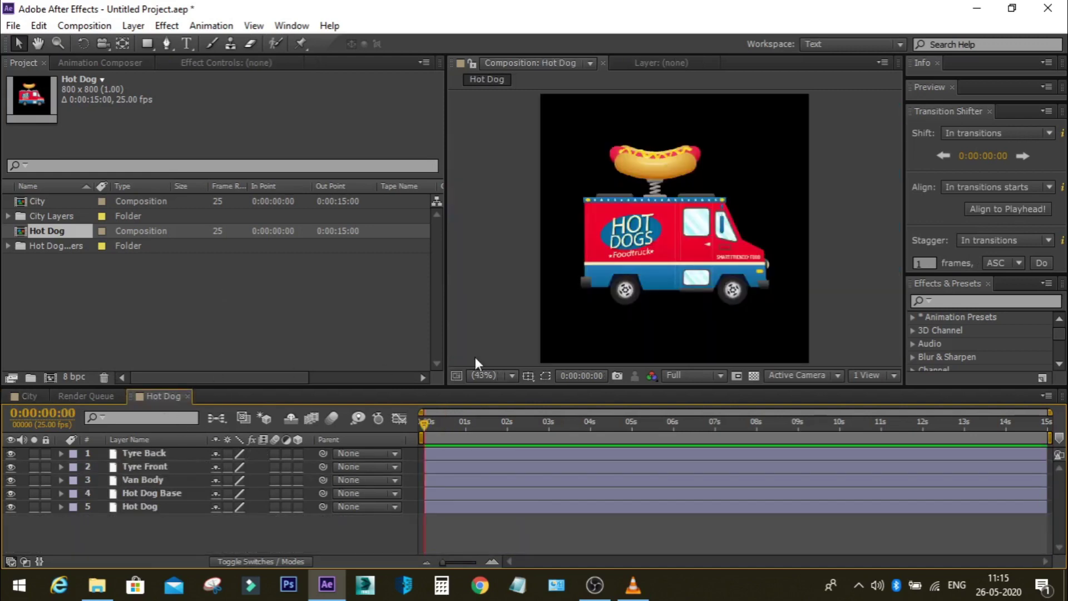
# Step: Add starting Rotation keyframes to the Tyre Back and Tyre Front layers at 0:00:00:00
pyautogui.click(630, 289)
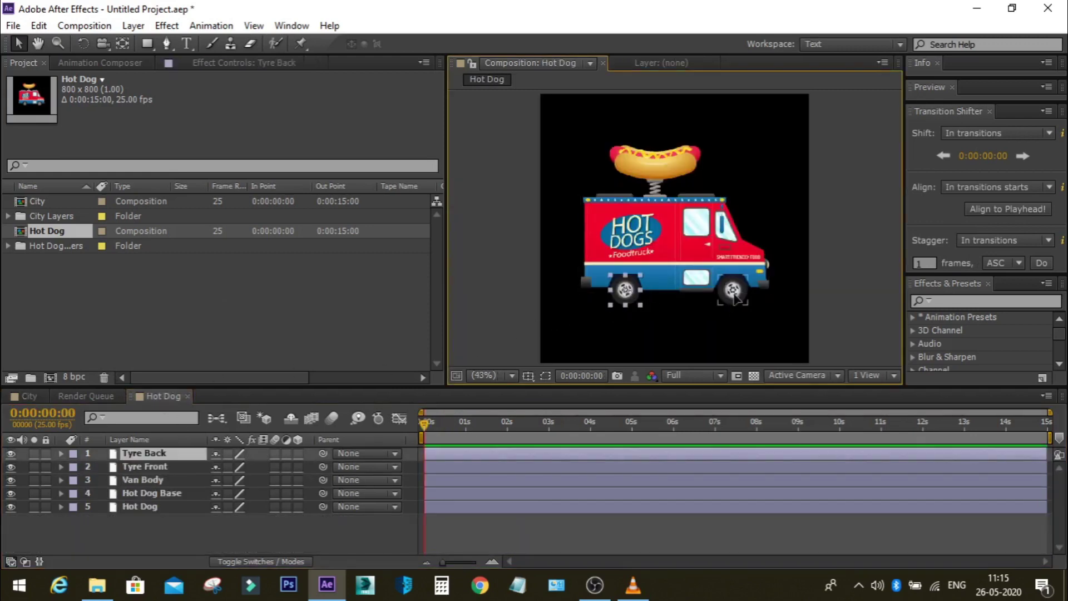
pyautogui.keyDown('shift'); pyautogui.click(733, 290); pyautogui.keyUp('shift')
pyautogui.press('r')
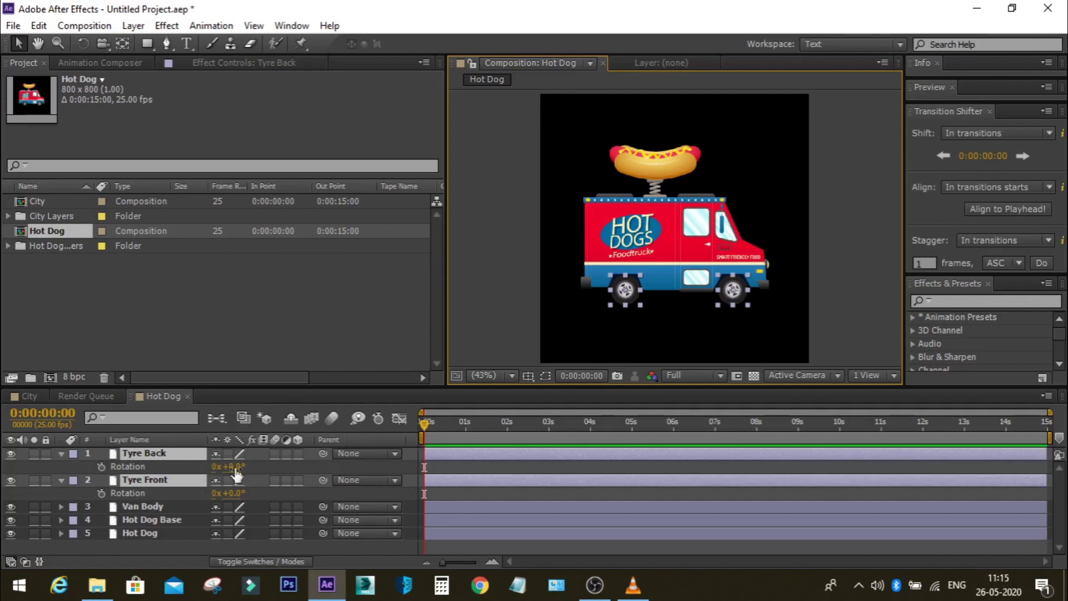
pyautogui.click(101, 467)
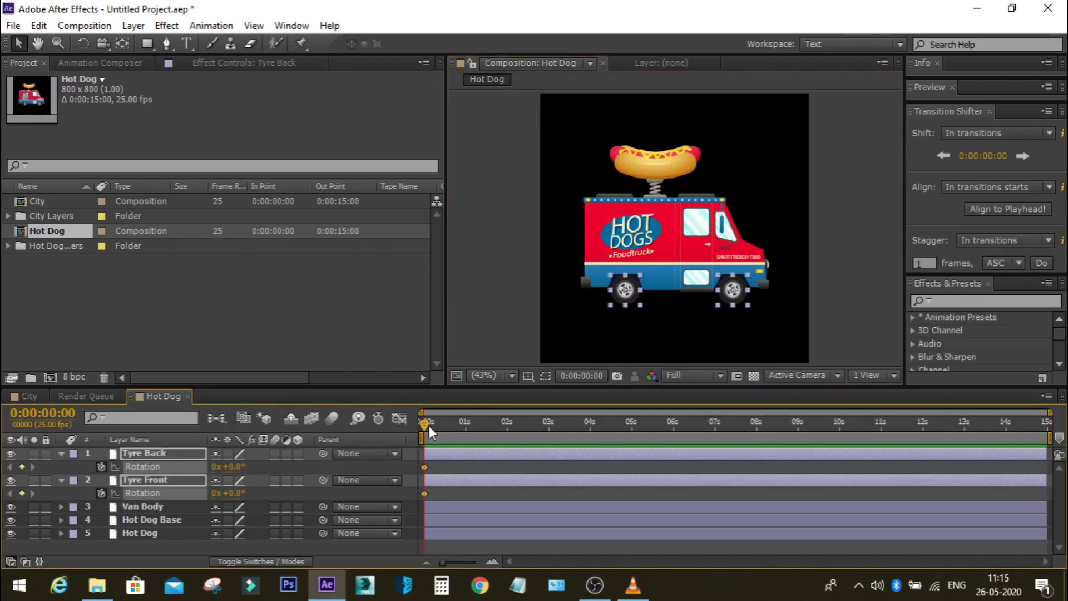
# Step: Set the Rotation of both tyre layers to 1x+0.0° at 0:00:00:24
pyautogui.moveTo(426, 425); pyautogui.dragTo(466, 422)
pyautogui.click(216, 467)
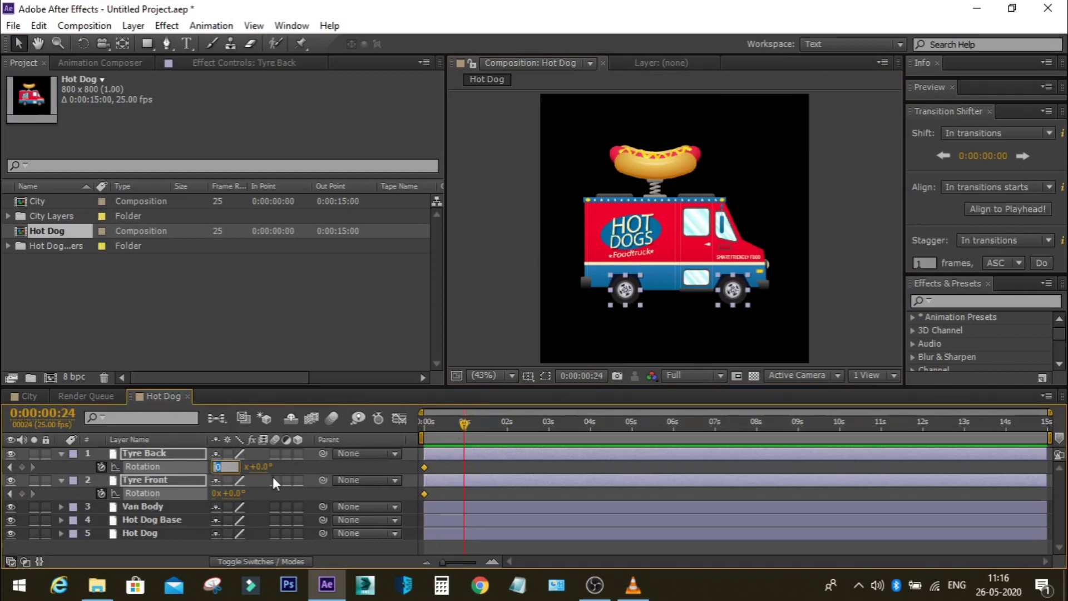
pyautogui.write('1')
pyautogui.press('Return')
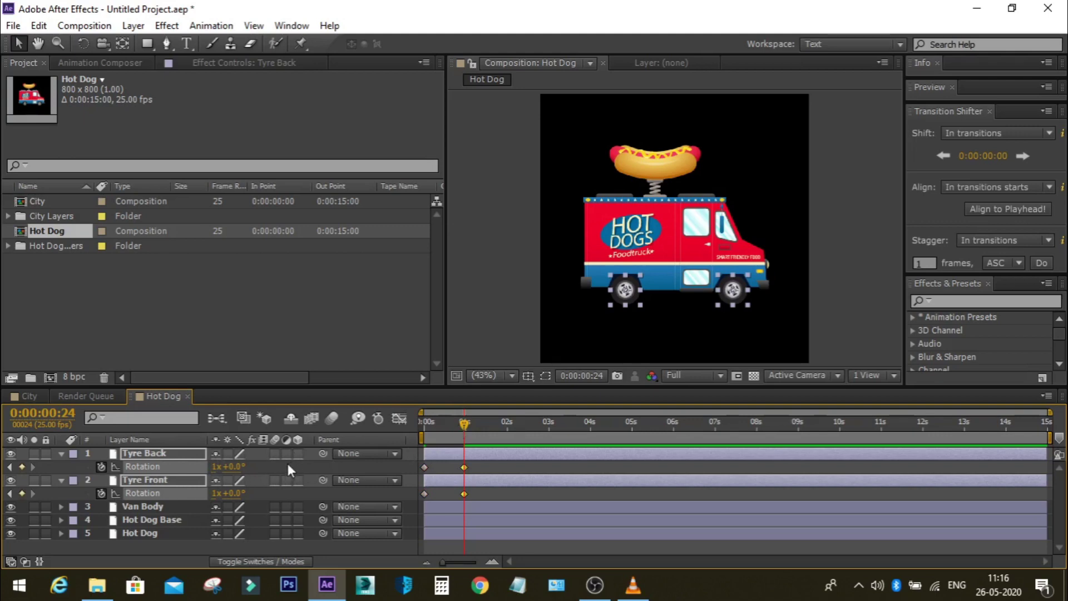
# Step: Add the expression loopOut () to the Tyre Back layer's Rotation and copy the expression text
pyautogui.keyDown('alt'); pyautogui.click(100, 467); pyautogui.keyUp('alt')
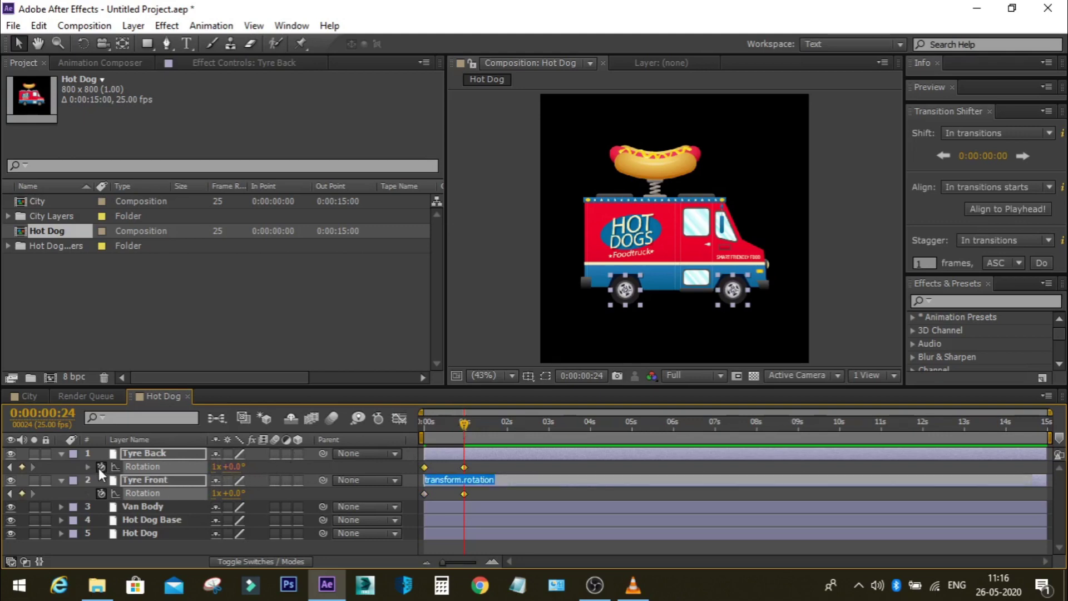
pyautogui.write('loop')
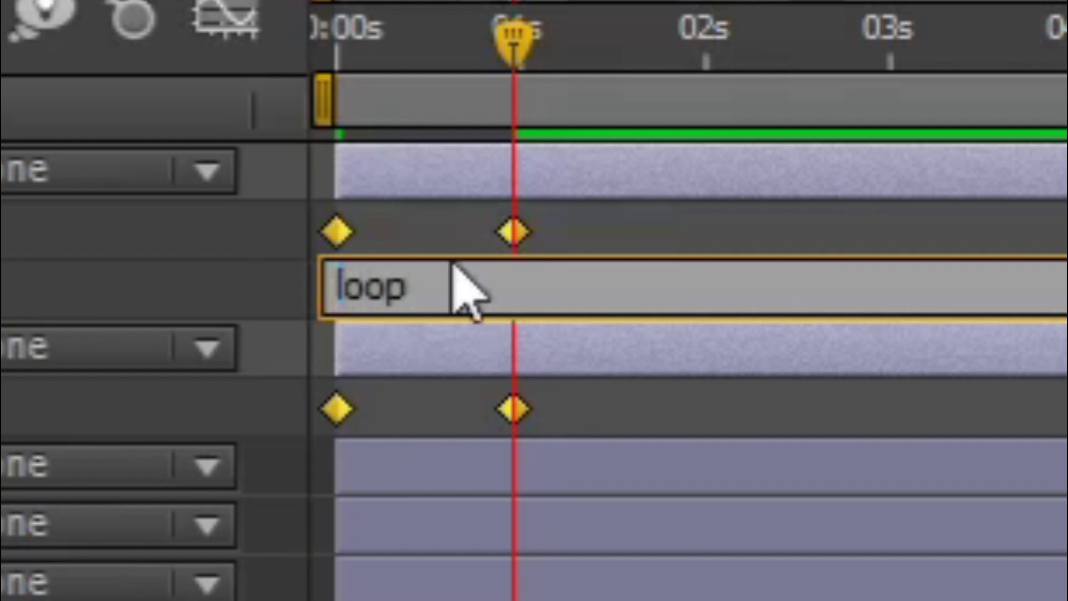
pyautogui.write('Ou')
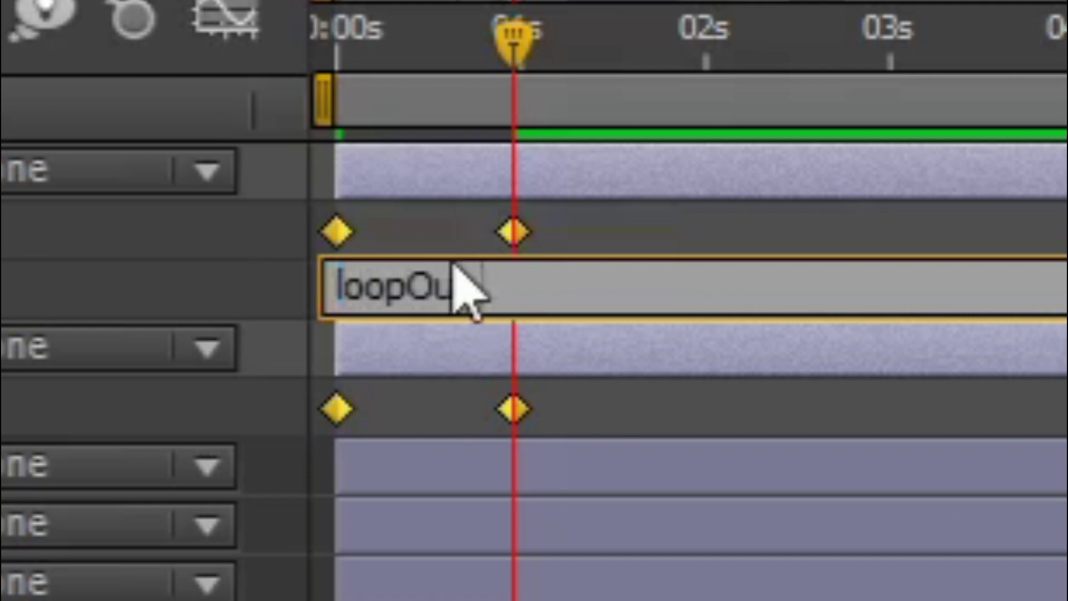
pyautogui.write('t ()')
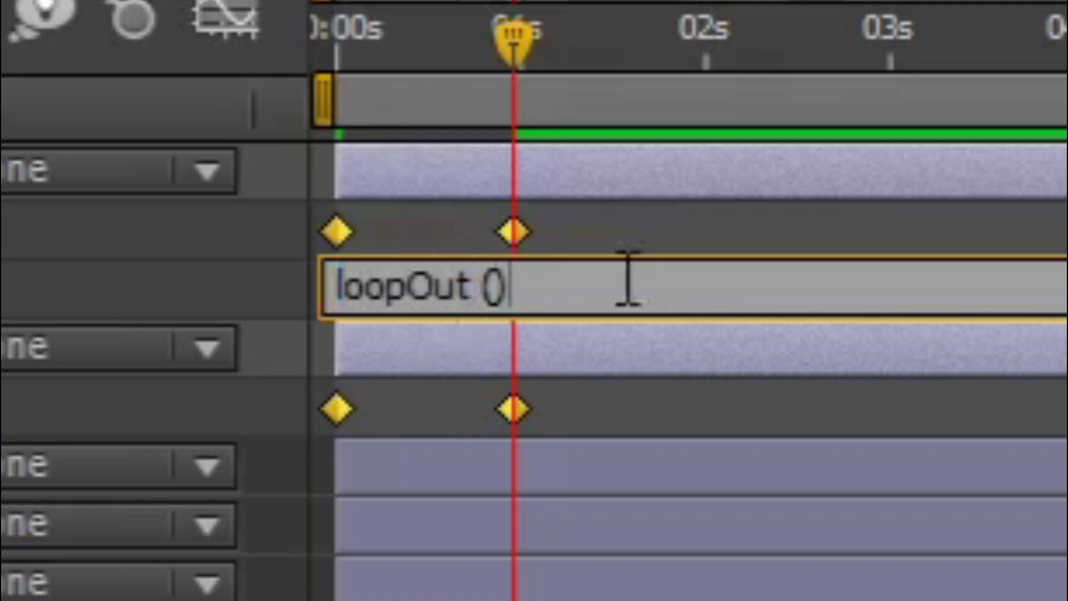
pyautogui.moveTo(625, 280); pyautogui.dragTo(282, 310)
pyautogui.rightClick(497, 278)
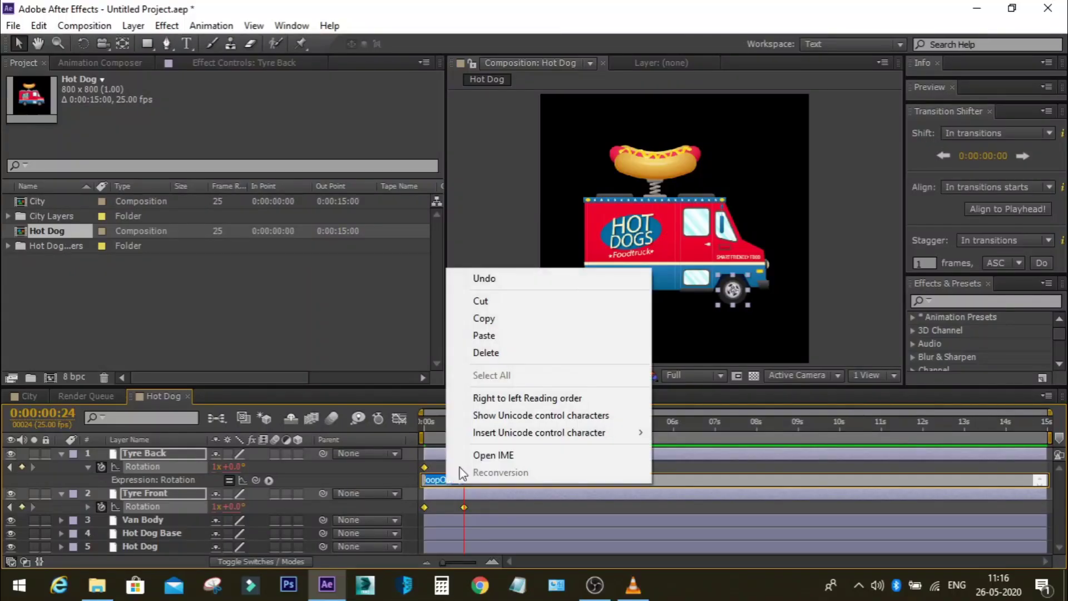
pyautogui.click(484, 318)
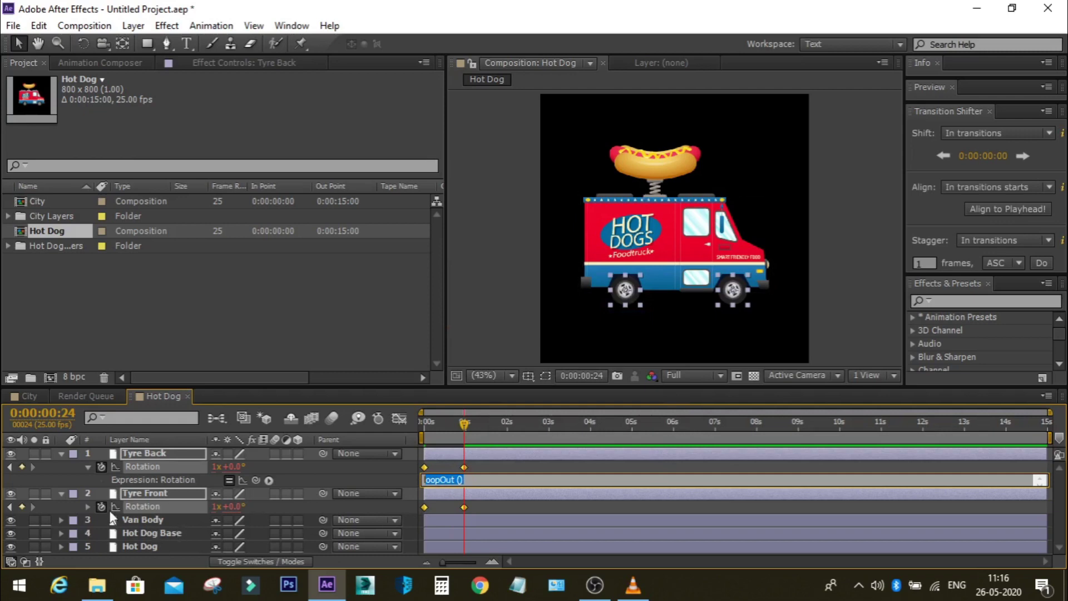
# Step: Apply the copied expression loopOut () to the Rotation of both the Tyre Front and Tyre Back layers
pyautogui.keyDown('alt'); pyautogui.click(100, 509); pyautogui.keyUp('alt')
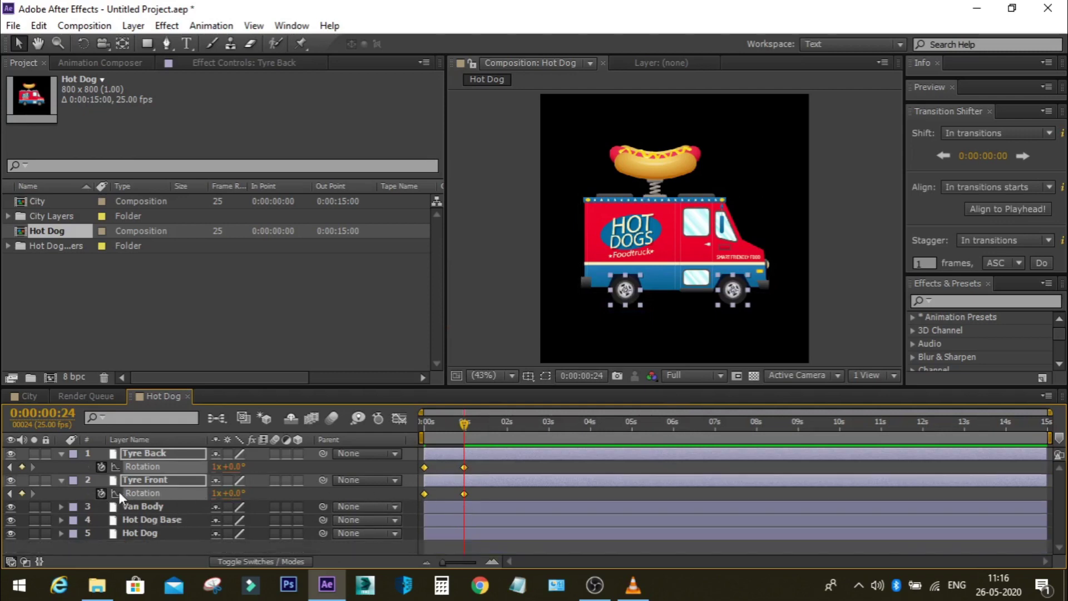
pyautogui.keyDown('alt'); pyautogui.click(100, 494); pyautogui.keyUp('alt')
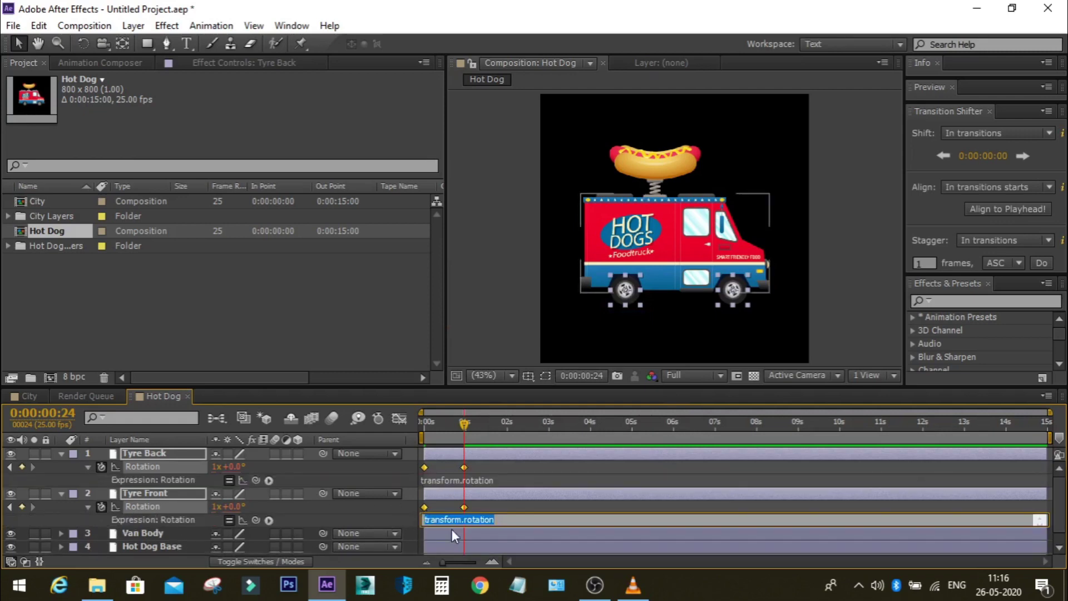
pyautogui.hotkey('ctrl', 'v')
pyautogui.click(487, 480)
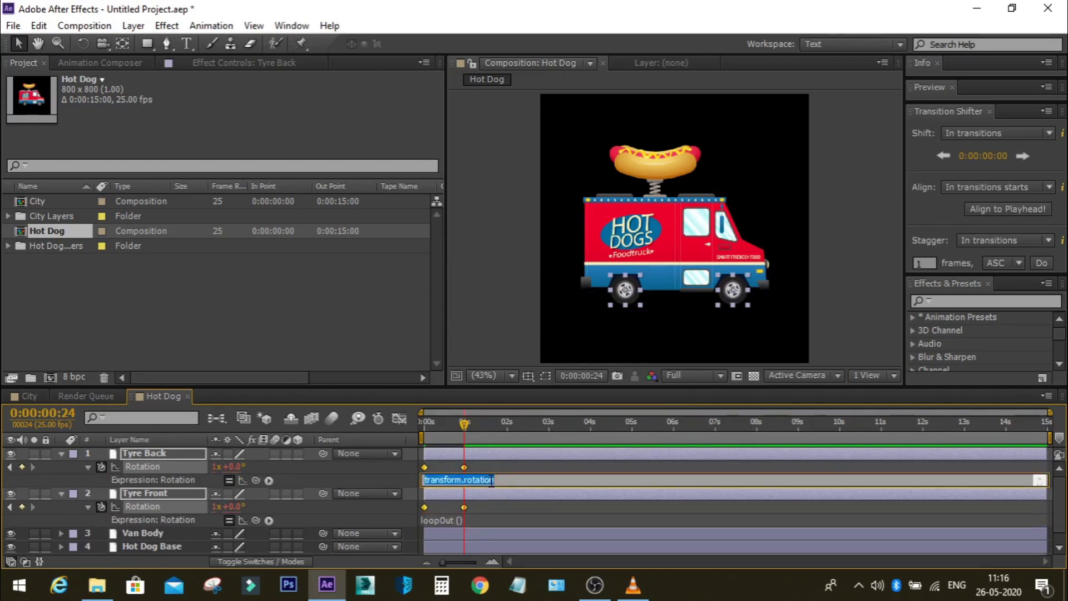
pyautogui.hotkey('ctrl', 'v')
pyautogui.click(382, 518)
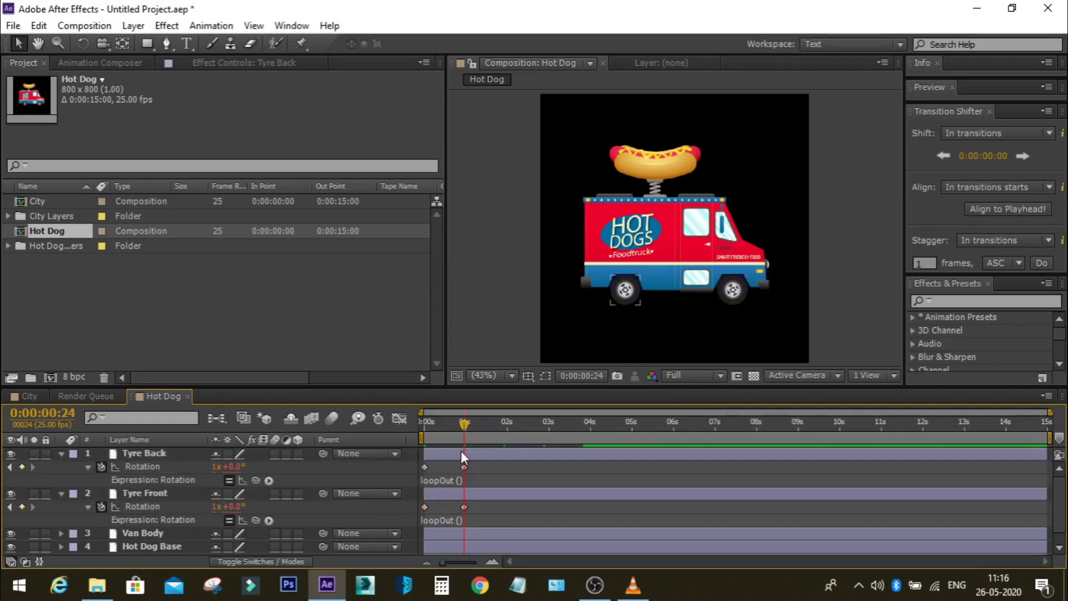
# Step: Preview the spinning tyres from 0:00:00:00 and collapse the Tyre Back and Tyre Front layers
pyautogui.moveTo(461, 425); pyautogui.dragTo(399, 426)
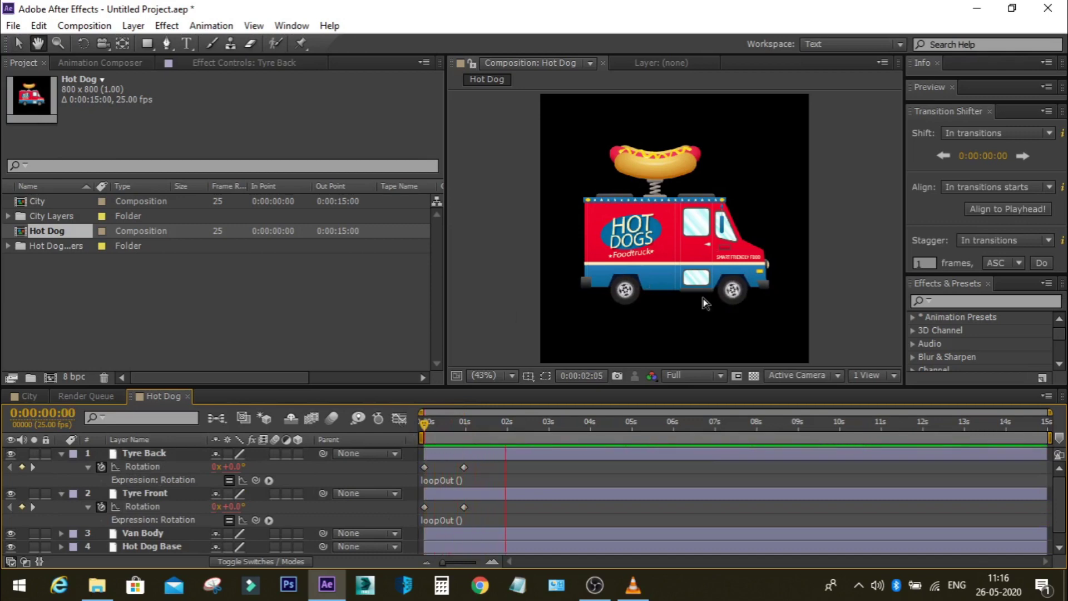
pyautogui.press('space')
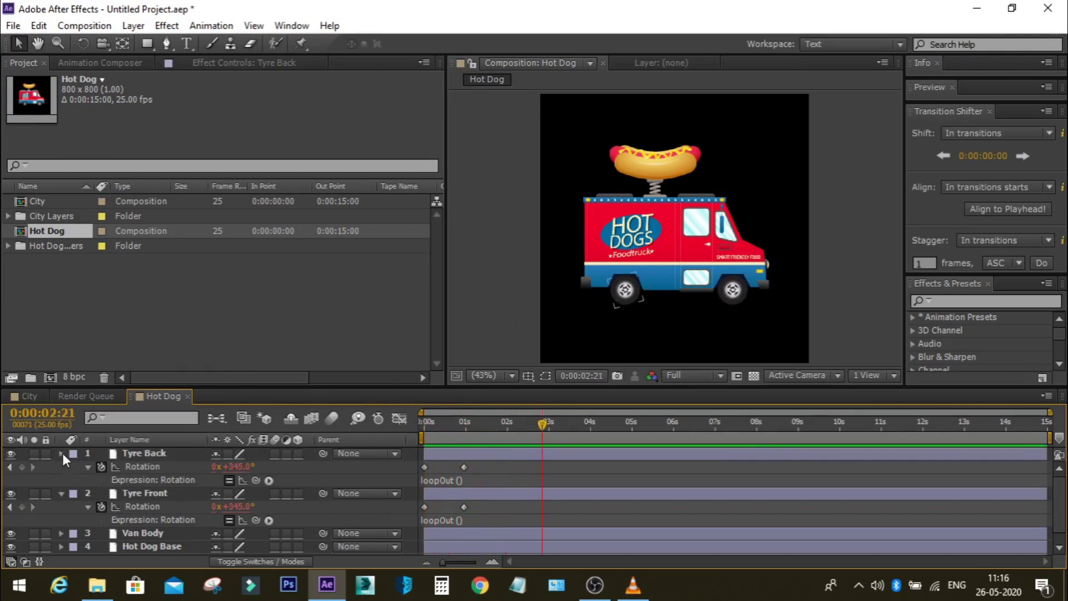
pyautogui.click(62, 454)
pyautogui.click(62, 466)
# Step: Add the expression wiggle(5,5) to the Van Body layer's Position and preview the motion from 0:00:00:00
pyautogui.click(659, 246)
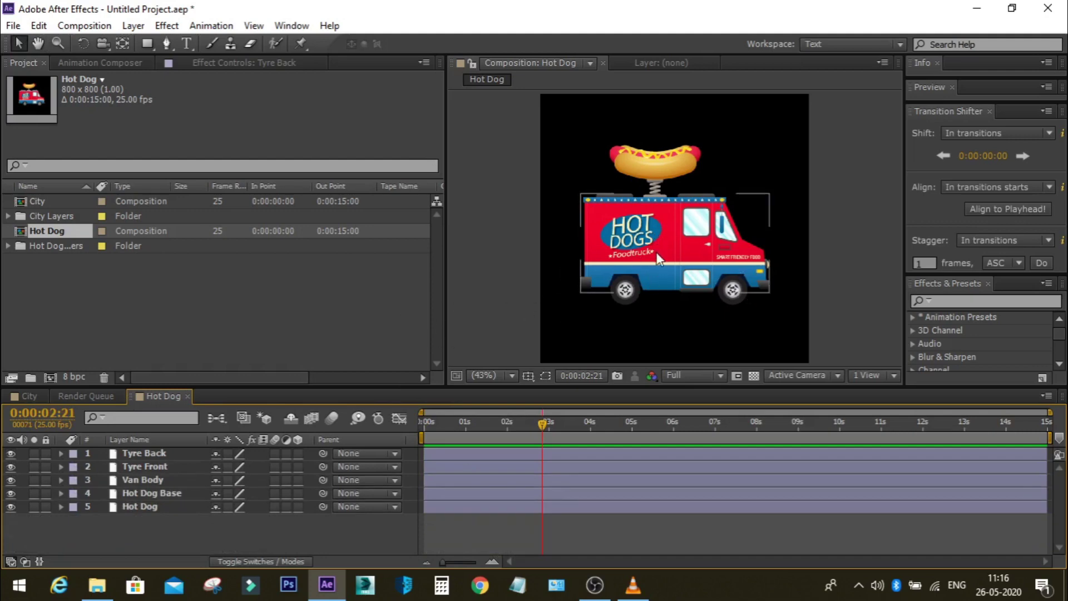
pyautogui.click(657, 232)
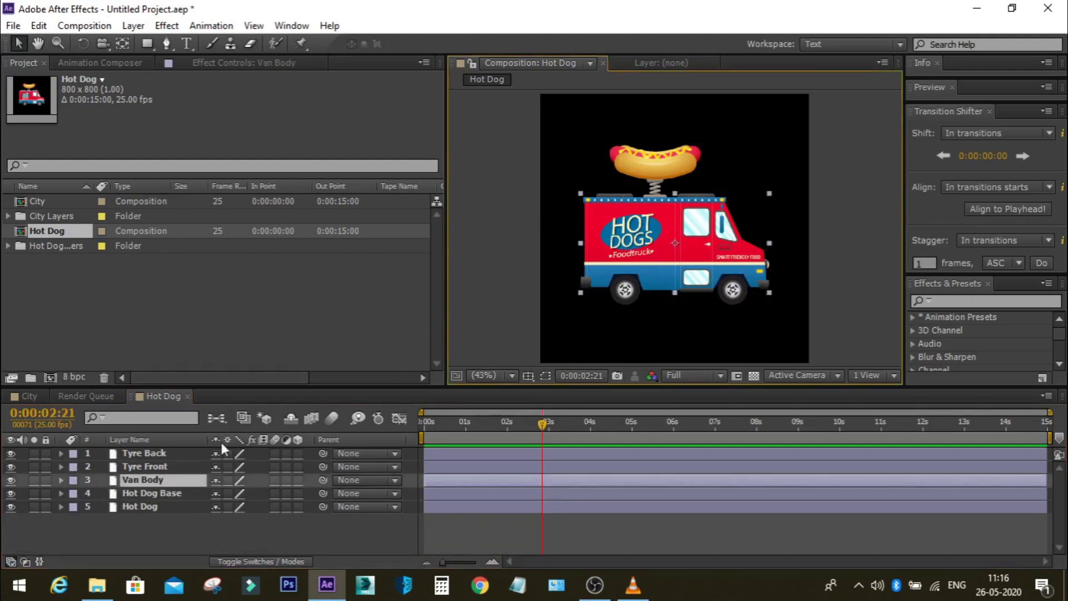
pyautogui.press('p')
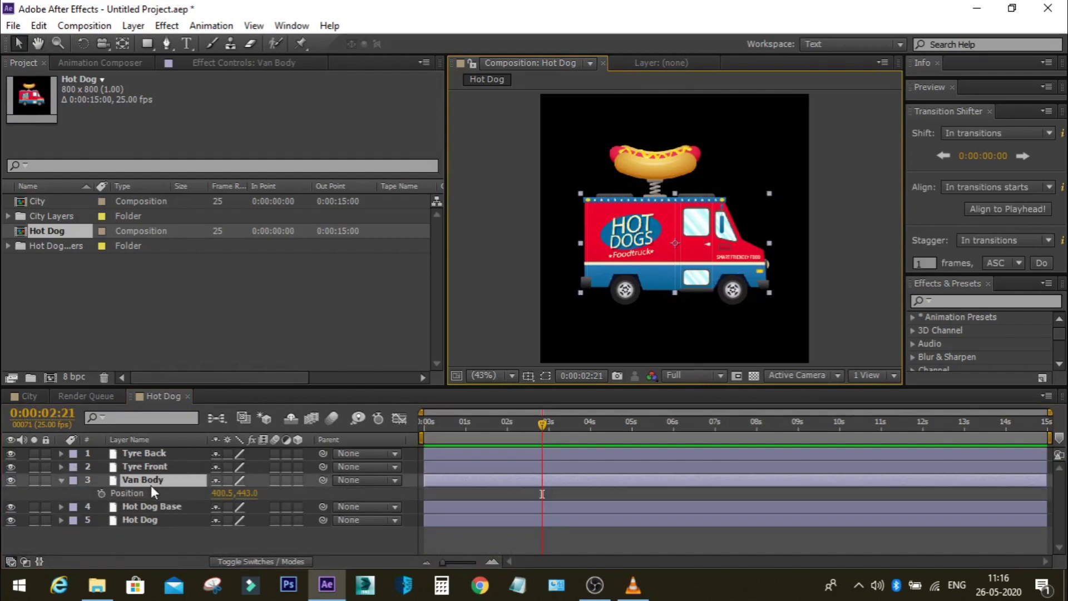
pyautogui.keyDown('alt'); pyautogui.click(100, 493); pyautogui.keyUp('alt')
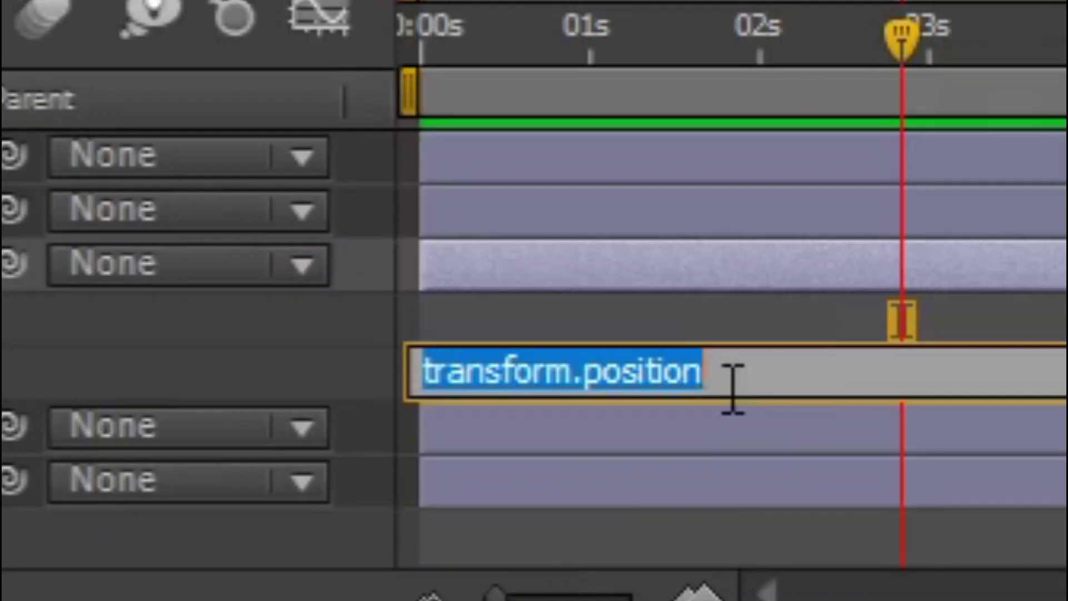
pyautogui.write('wi')
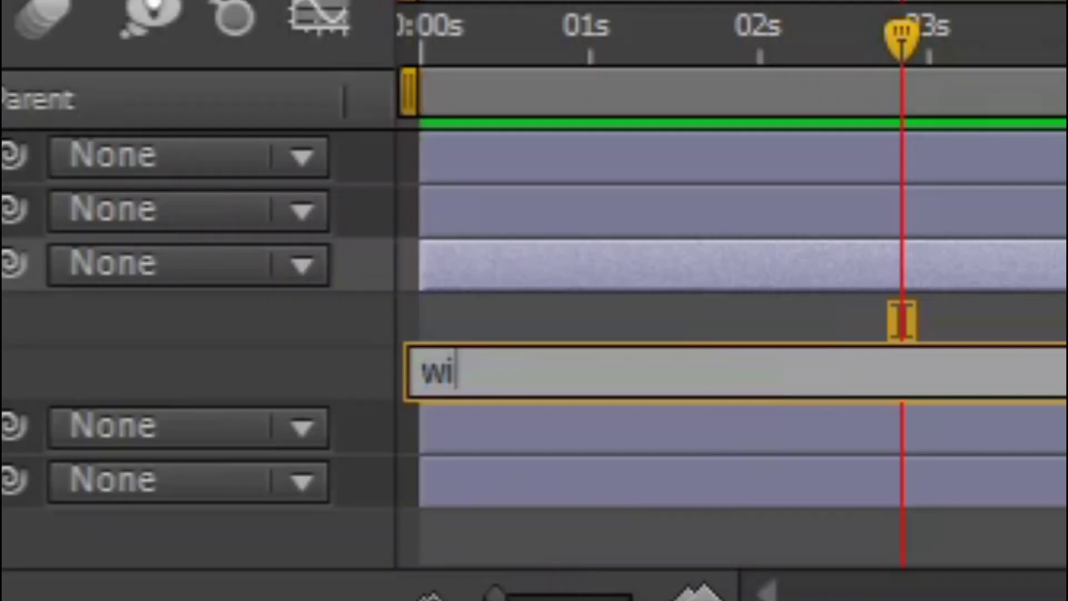
pyautogui.write('ggle')
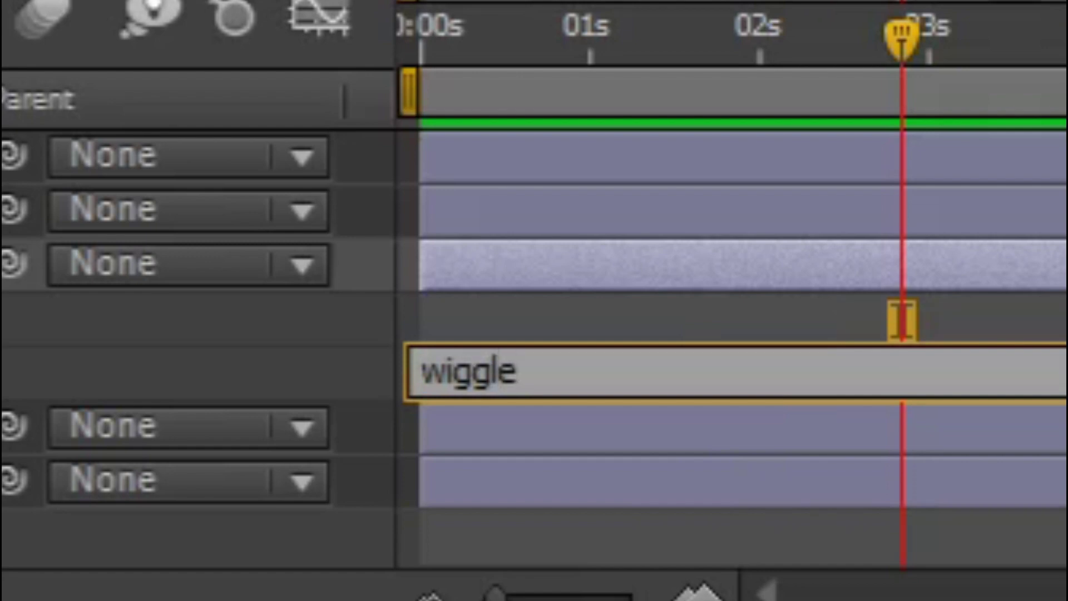
pyautogui.write('(5,5')
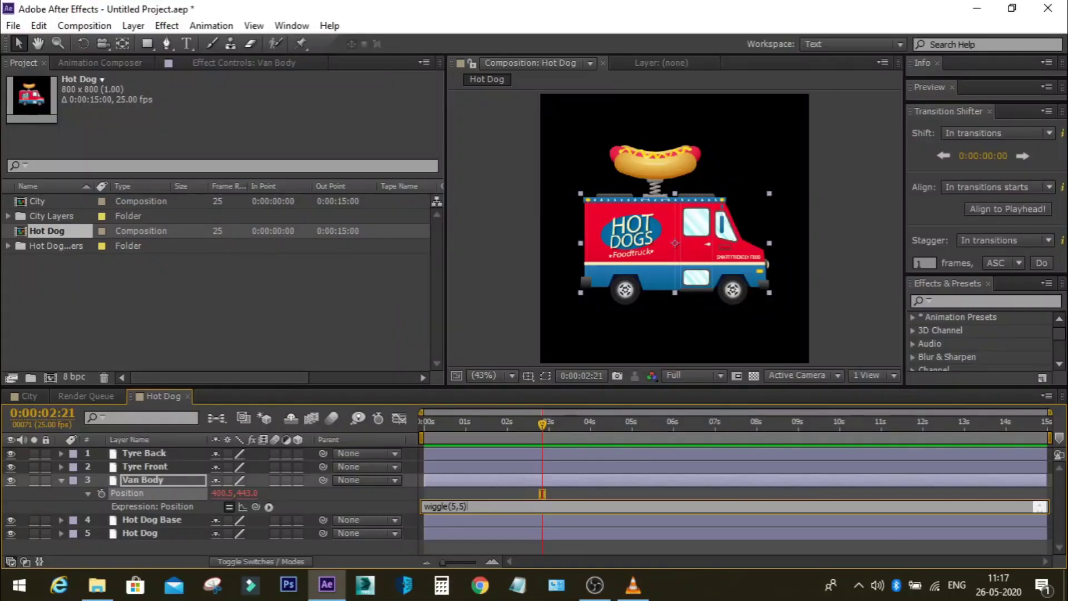
pyautogui.moveTo(542, 425); pyautogui.dragTo(423, 427)
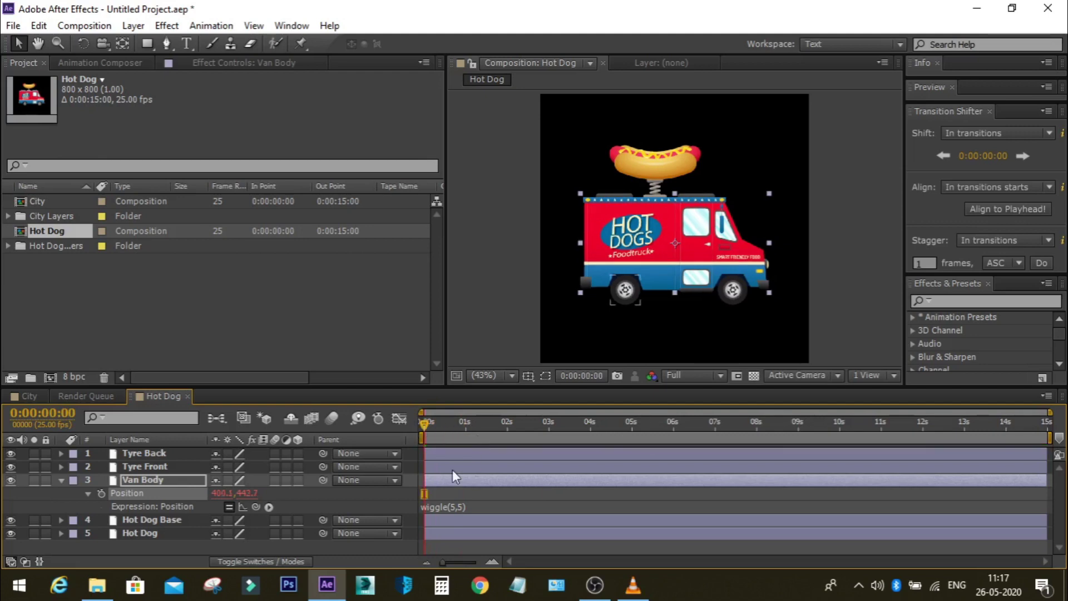
pyautogui.press('space')
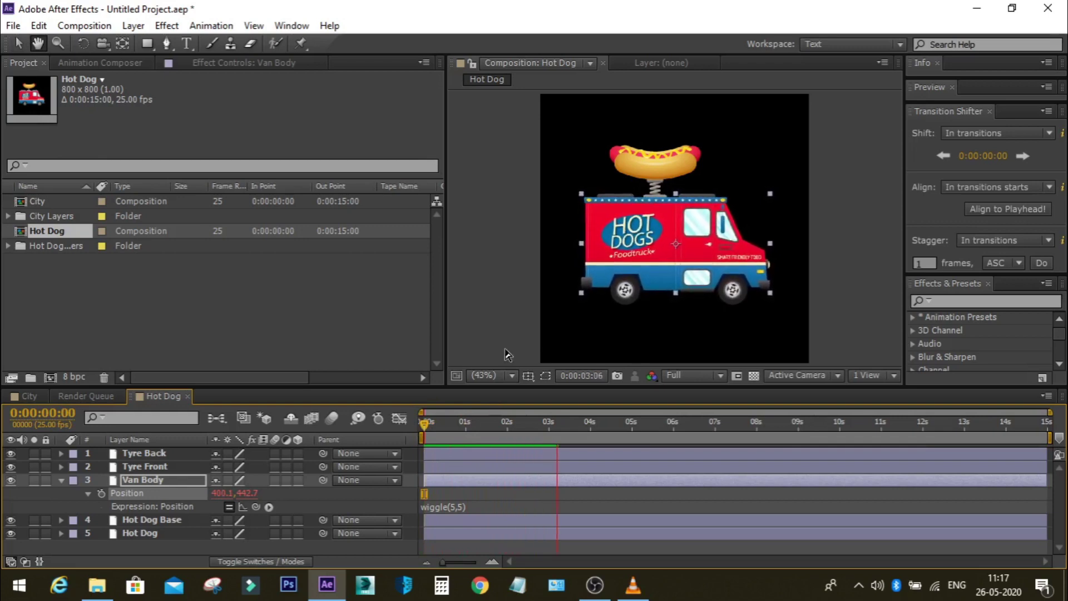
# Step: Parent the Hot Dog Base and Hot Dog layers to Van Body and preview the result from 0:00:00:00
pyautogui.click(162, 519)
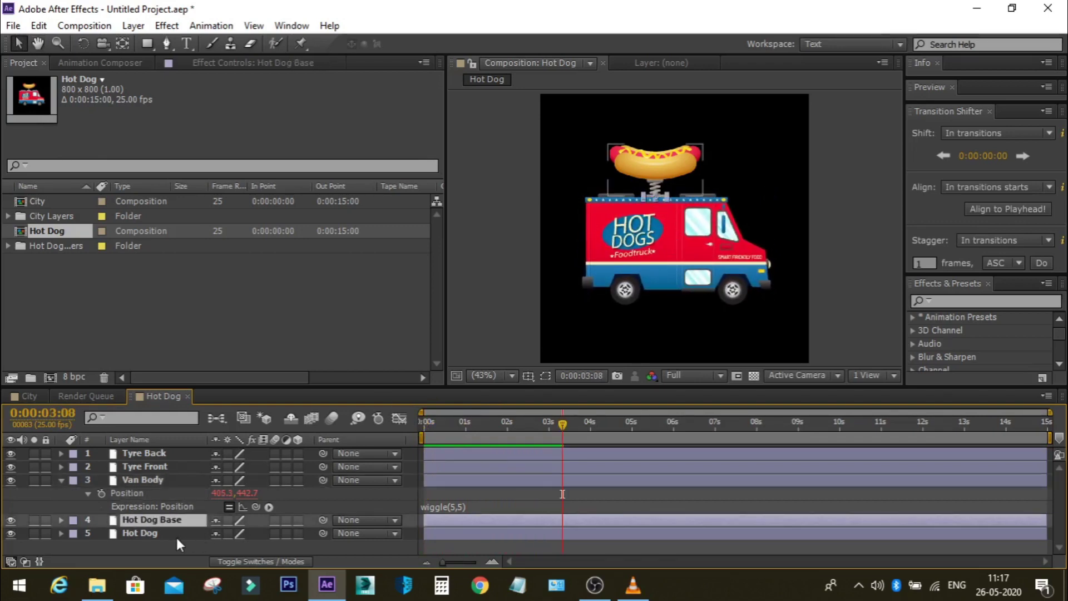
pyautogui.keyDown('shift'); pyautogui.click(170, 533); pyautogui.keyUp('shift')
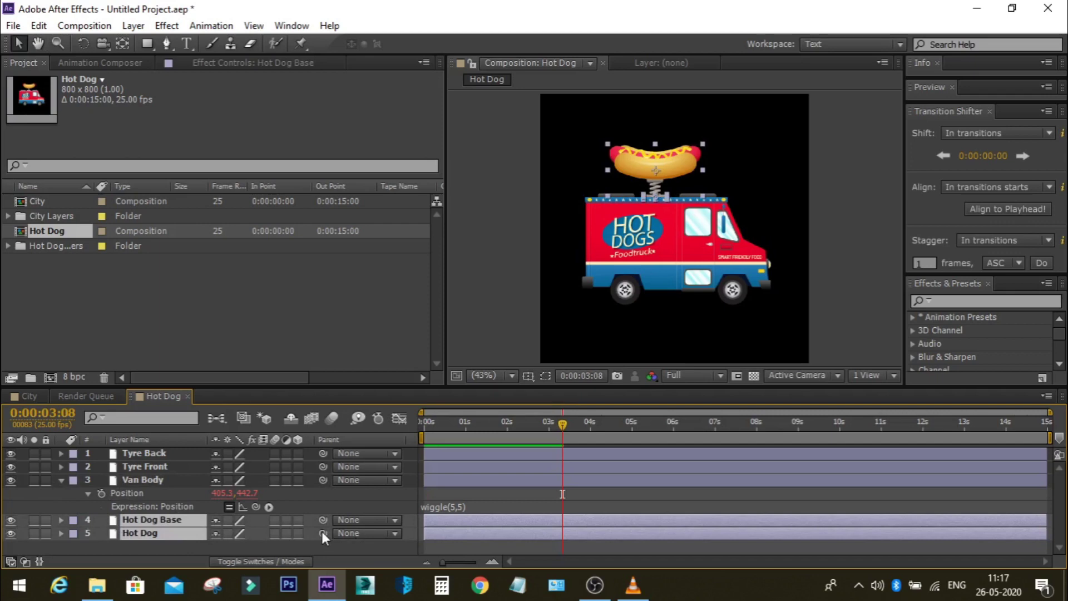
pyautogui.moveTo(323, 533); pyautogui.dragTo(166, 479)
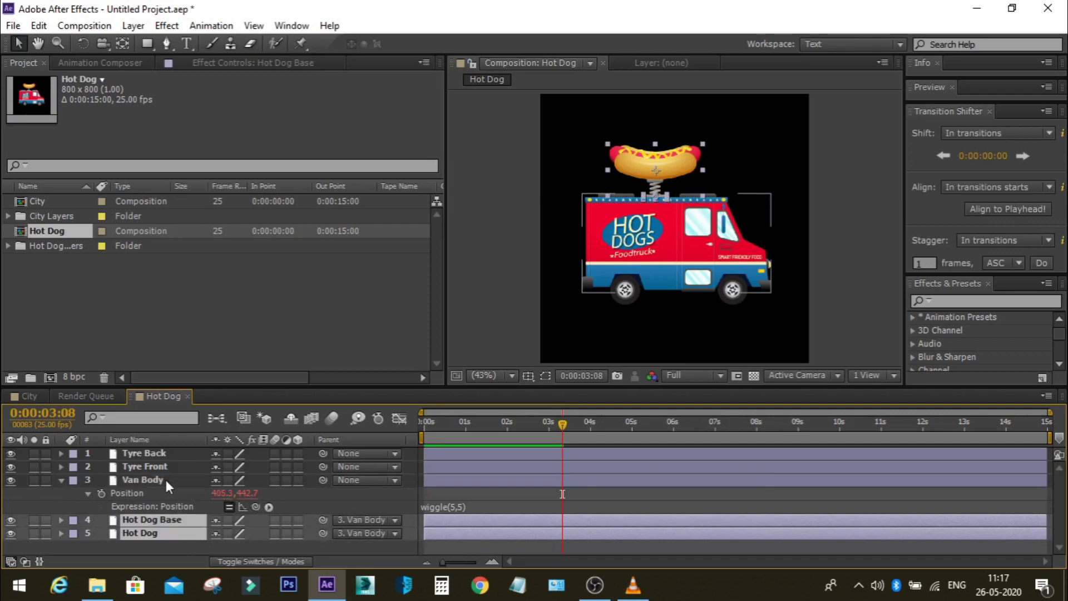
pyautogui.moveTo(559, 422); pyautogui.dragTo(418, 422)
pyautogui.press('space')
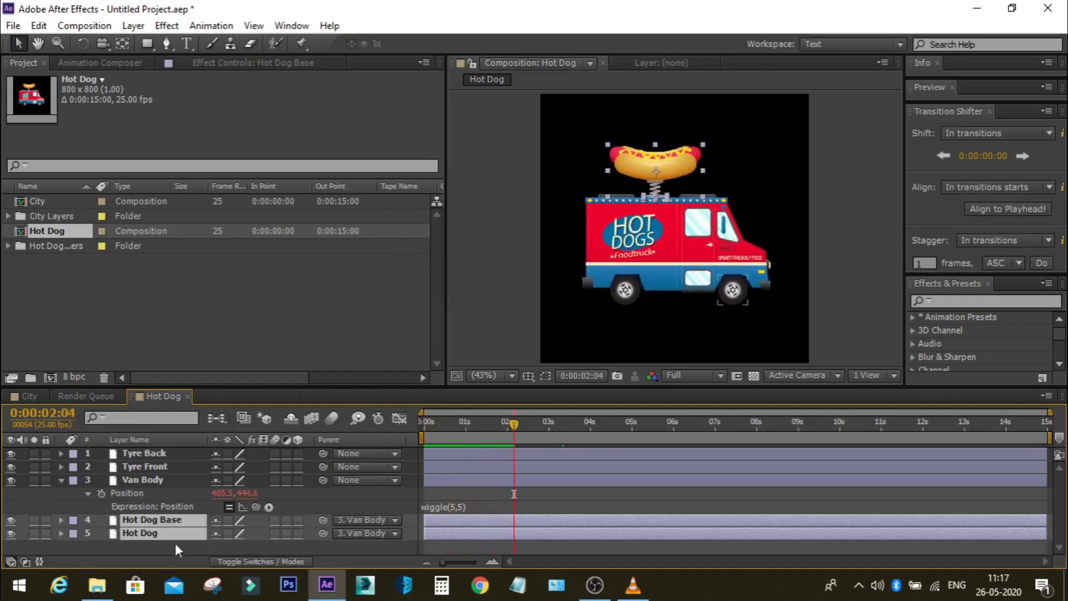
# Step: Place two puppet pins on the Hot Dog layer with the Puppet Pin tool, low on the spring and just beneath the sausage
pyautogui.click(200, 543)
pyautogui.click(142, 532)
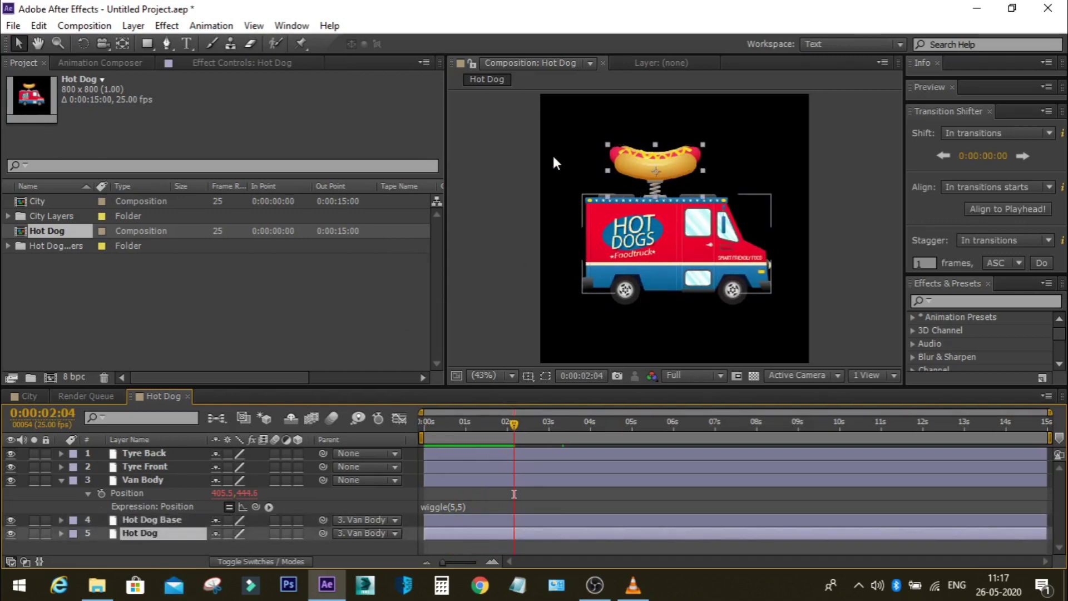
pyautogui.click(302, 44)
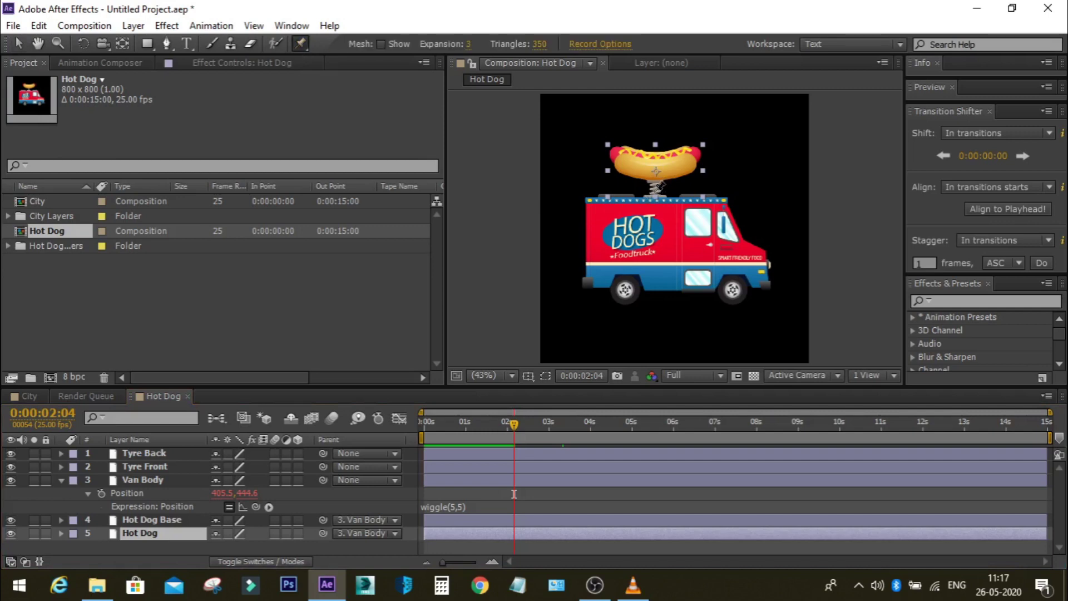
pyautogui.click(657, 189)
pyautogui.click(655, 178)
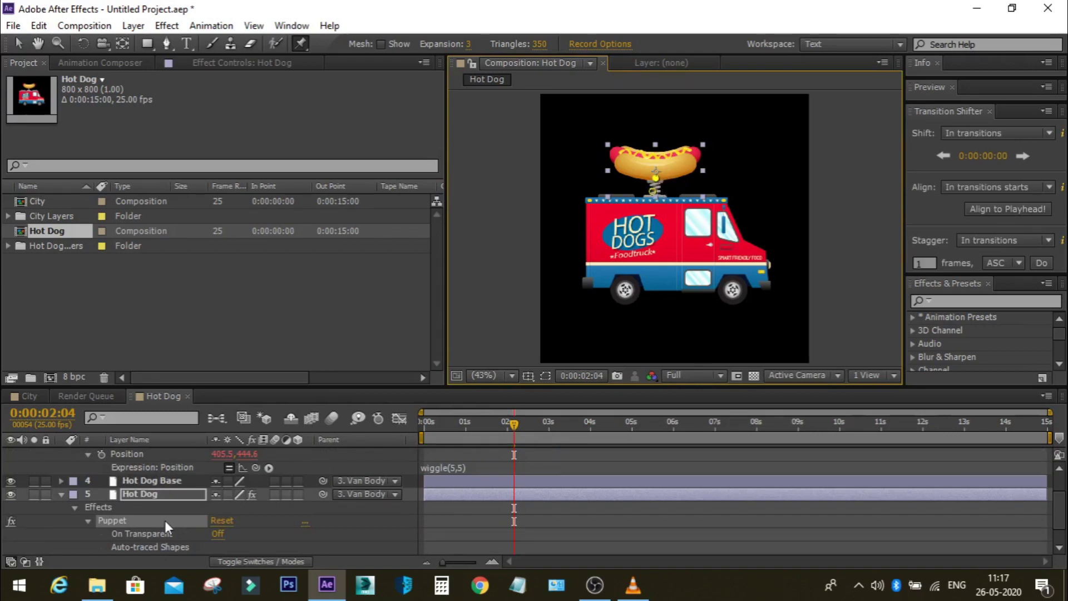
# Step: Add the expression wiggle (7,6) to the position of Puppet Pin 2 in the Hot Dog layer's Puppet mesh
pyautogui.scroll(-2, 128, 526)
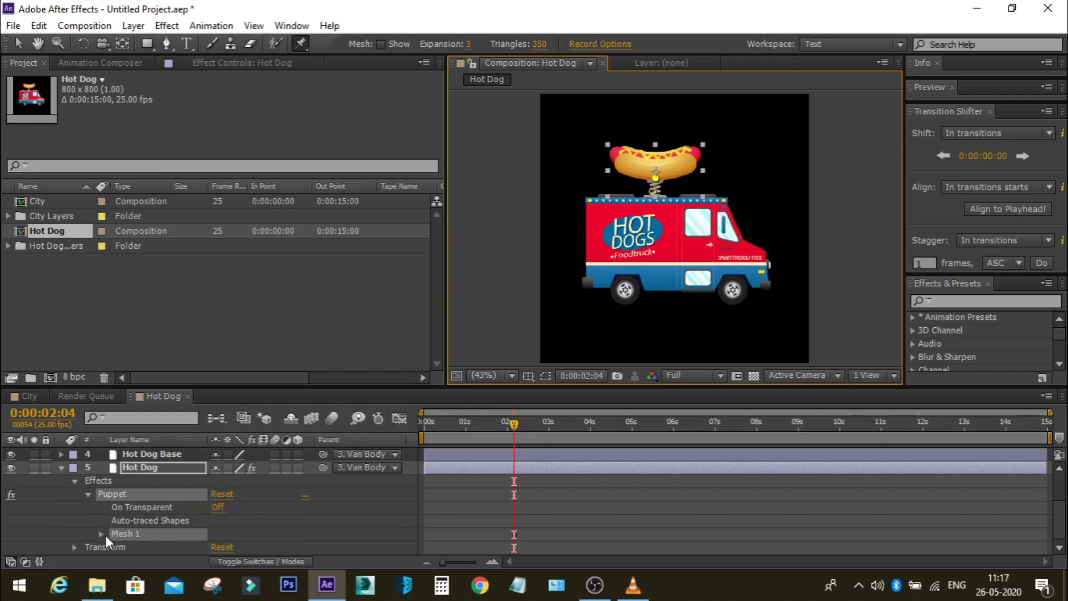
pyautogui.click(101, 533)
pyautogui.scroll(-2, 133, 523)
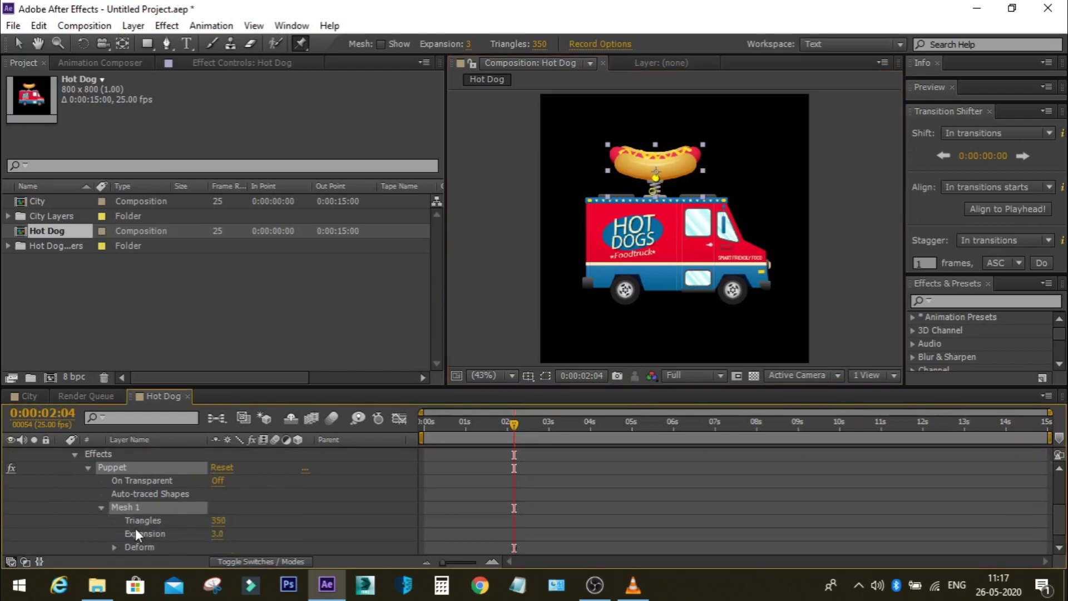
pyautogui.scroll(-1, 124, 527)
pyautogui.click(114, 534)
pyautogui.scroll(-1, 145, 525)
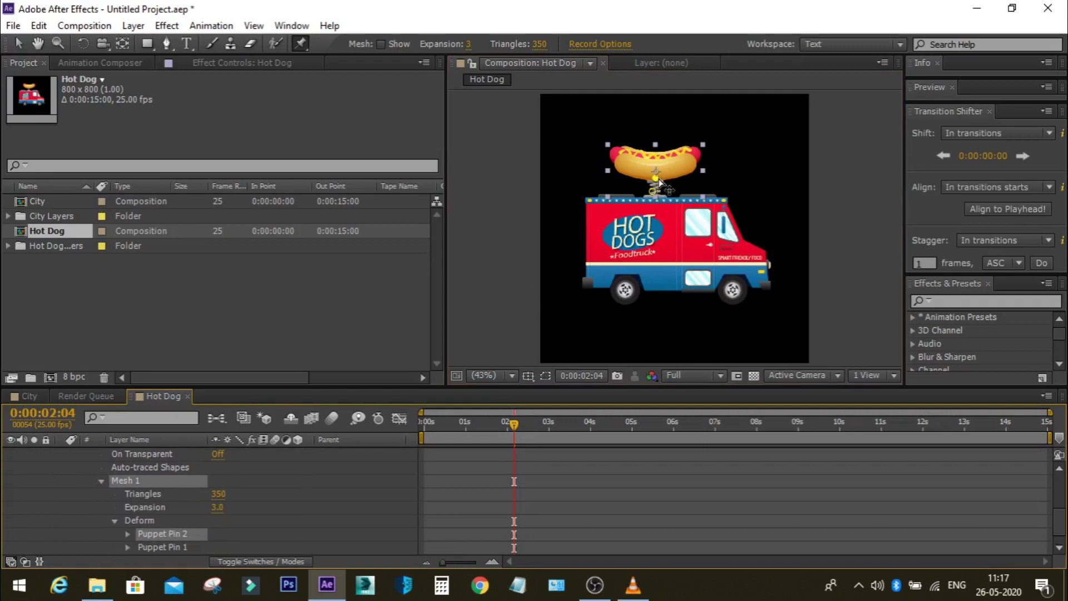
pyautogui.click(127, 534)
pyautogui.scroll(-1, 158, 521)
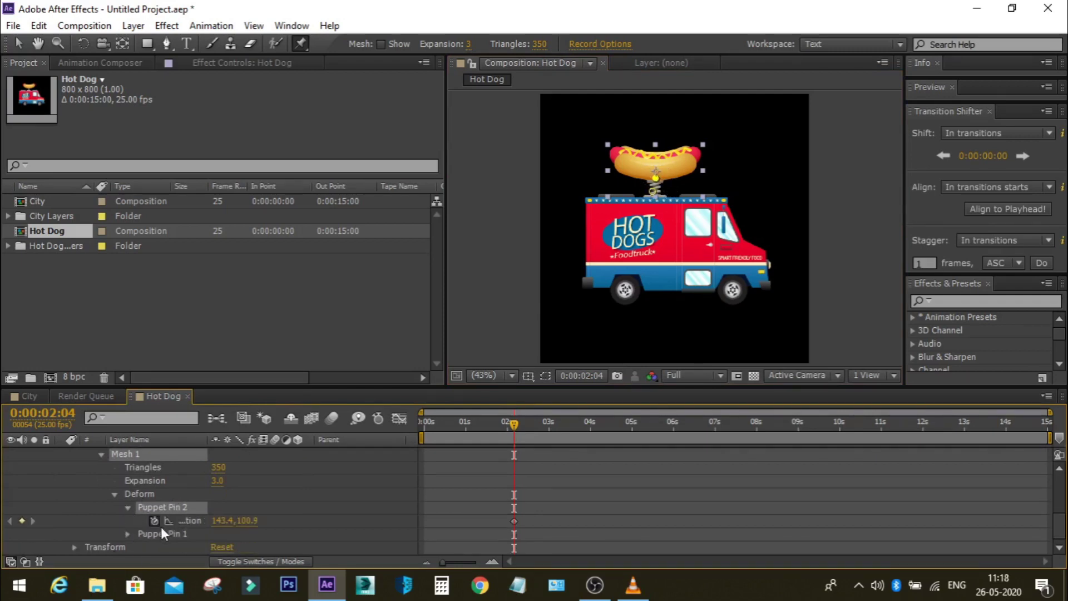
pyautogui.keyDown('alt'); pyautogui.click(155, 520); pyautogui.keyUp('alt')
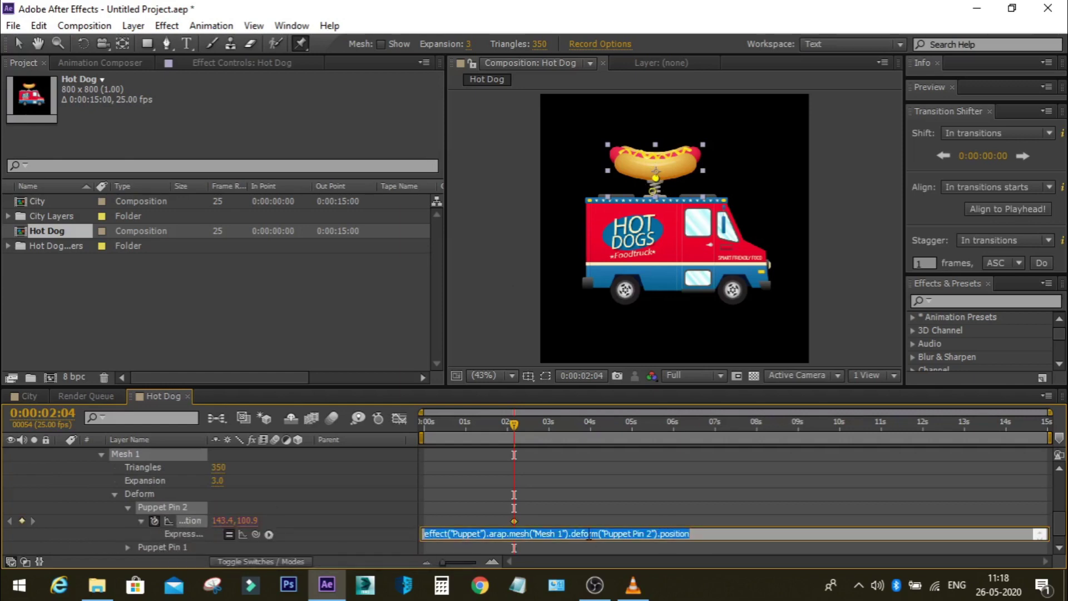
pyautogui.write('wiggl')
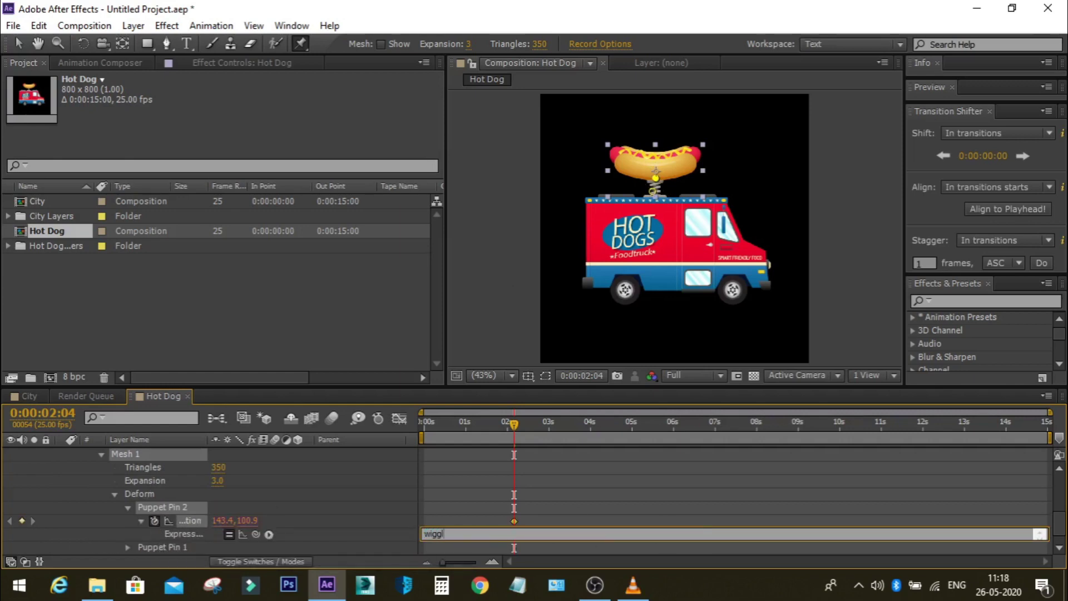
pyautogui.write('e')
pyautogui.write('6')
# Step: Preview the wobbling hot dog from 0:00:00:00, collapse the Hot Dog and Van Body layers, and clear the layer selection
pyautogui.moveTo(516, 432); pyautogui.dragTo(406, 426)
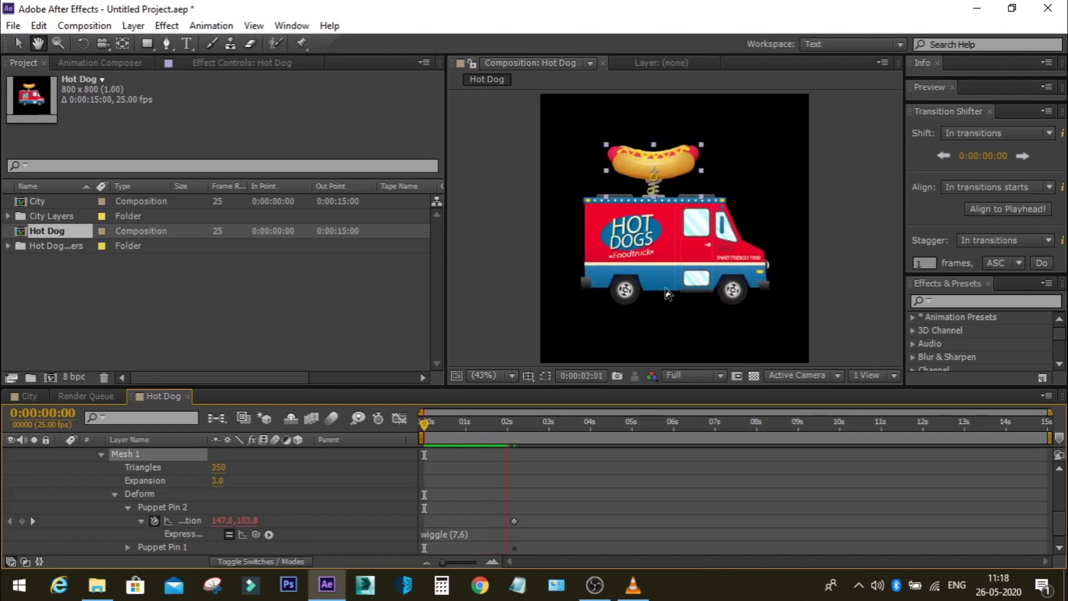
pyautogui.press('space')
pyautogui.hotkey('ctrl', 'p')
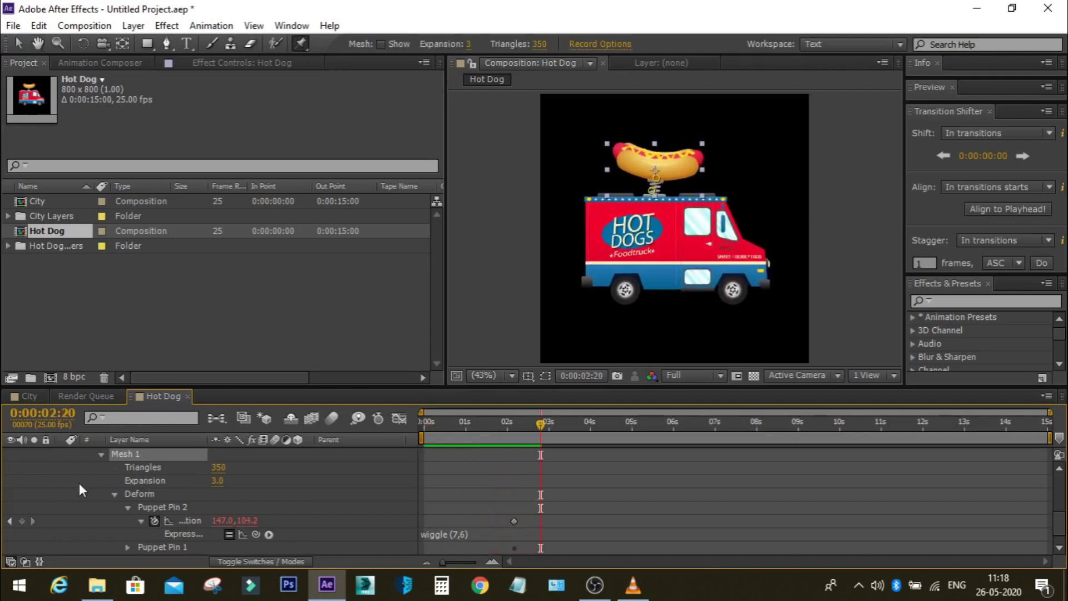
pyautogui.scroll(3, 113, 456)
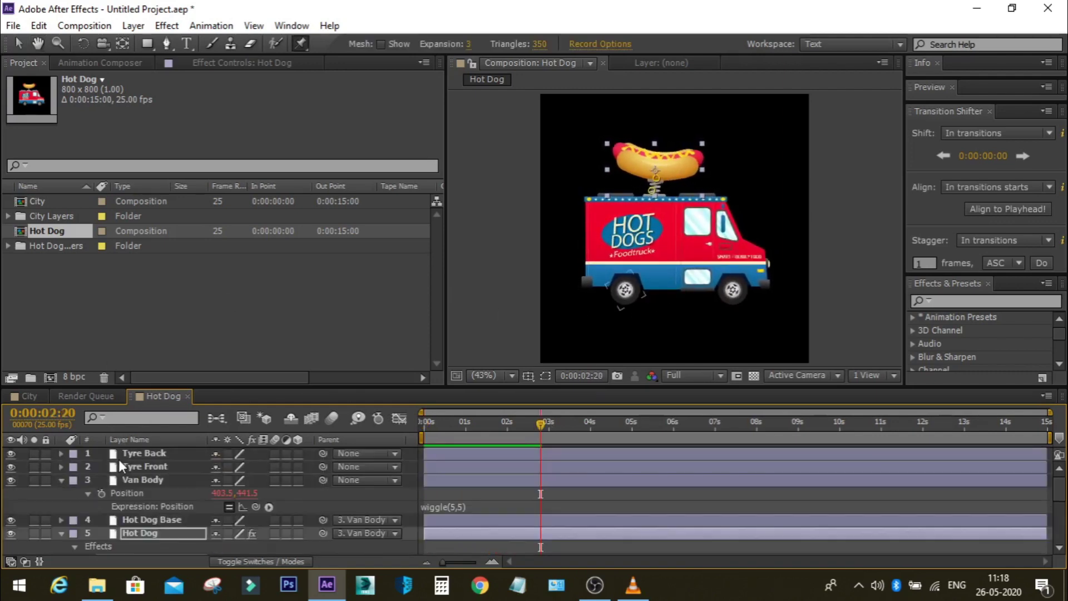
pyautogui.click(62, 533)
pyautogui.click(61, 479)
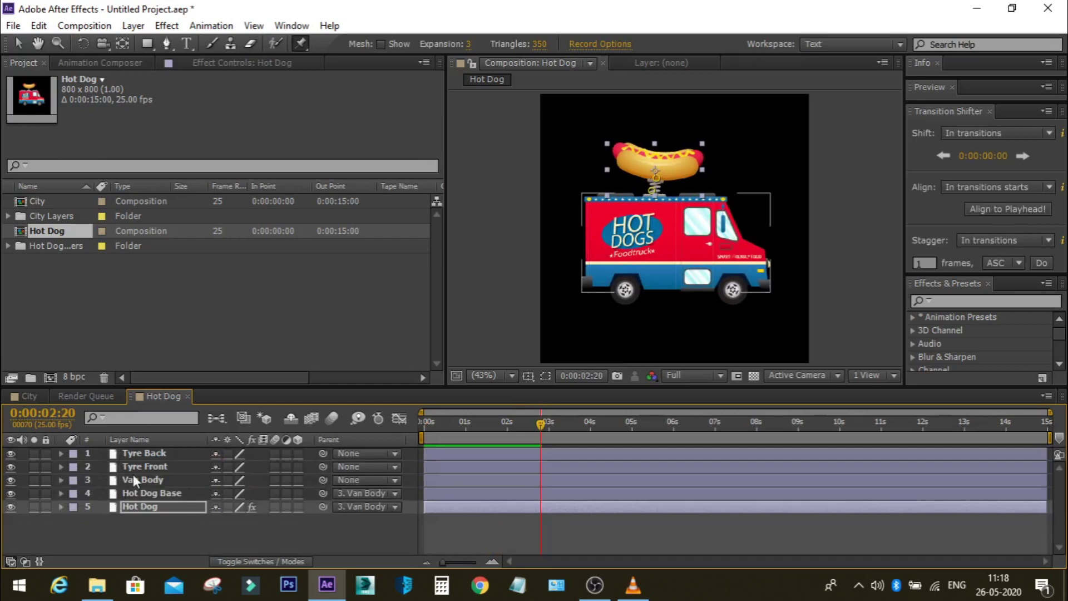
pyautogui.click(168, 521)
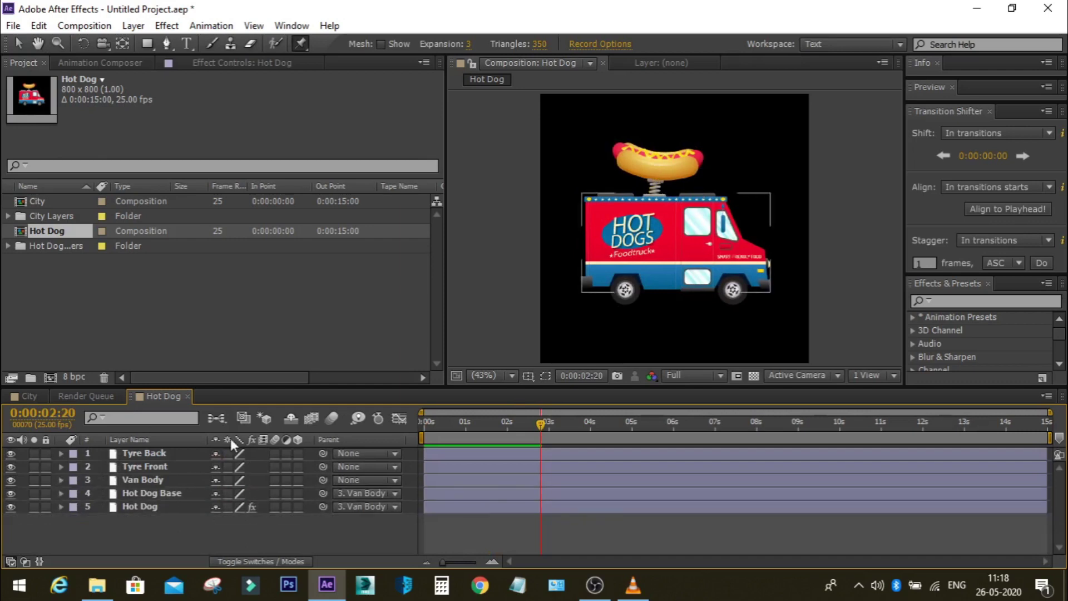
# Step: Pre-compose all five layers of the Hot Dog composition as Pre-comp 1, moving all attributes and opening the new composition
pyautogui.click(153, 511)
pyautogui.hotkey('ctrl', 'a')
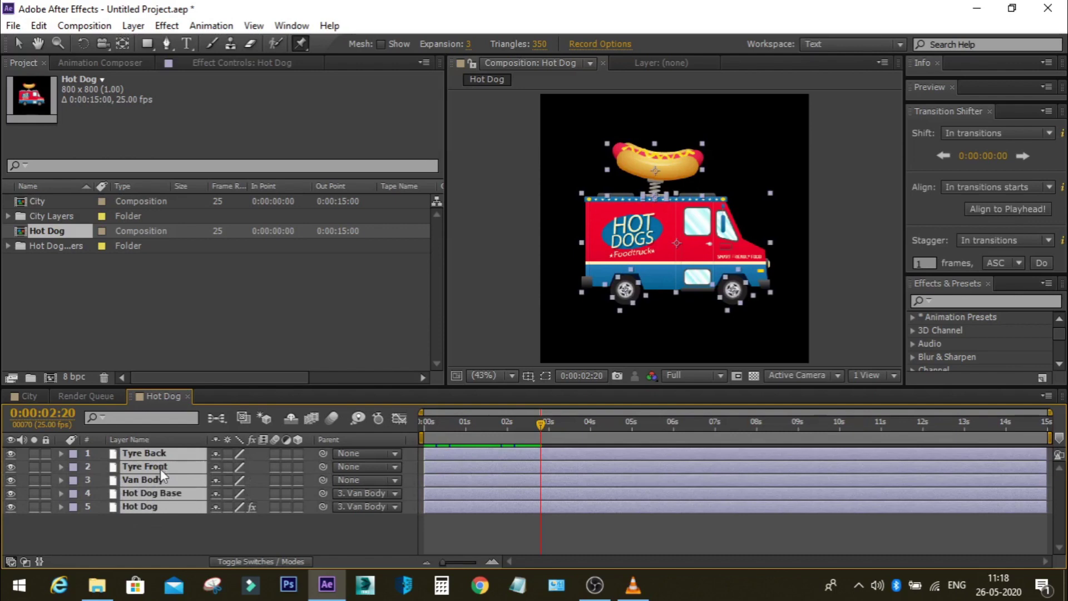
pyautogui.hotkey('ctrl', 'shift', 'c')
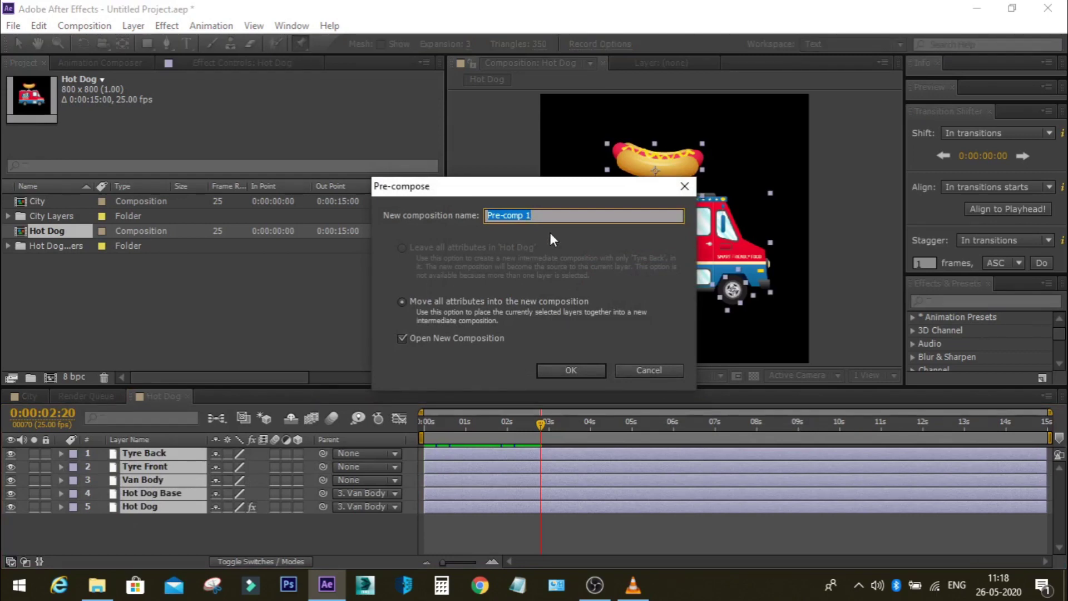
pyautogui.click(571, 370)
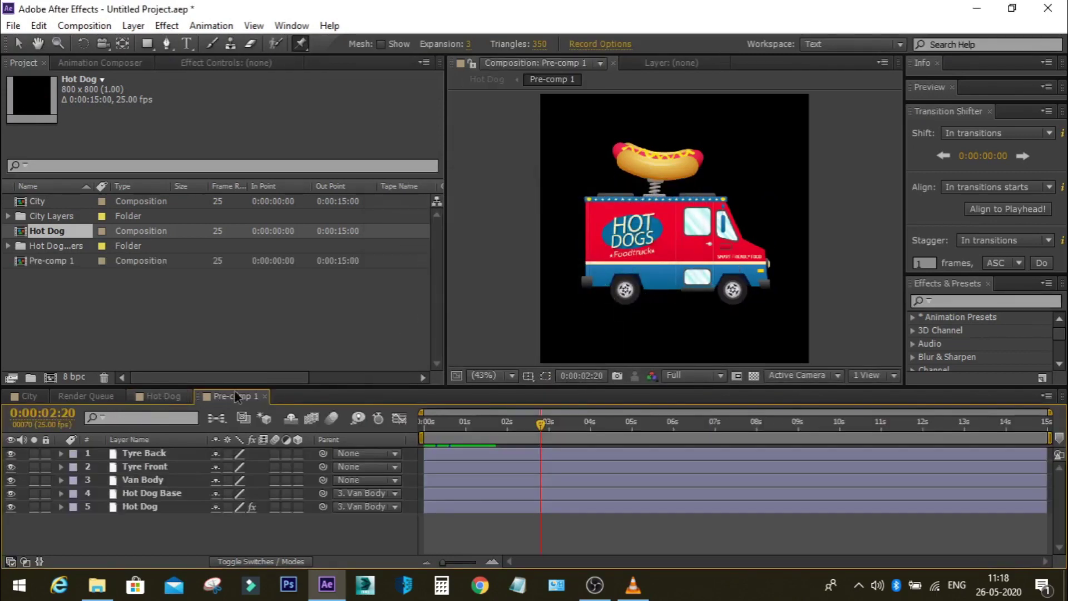
# Step: Copy the Pre-comp 1 layer from the Hot Dog composition into City above Water 1, with the current time at 0:00:00:00
pyautogui.click(164, 395)
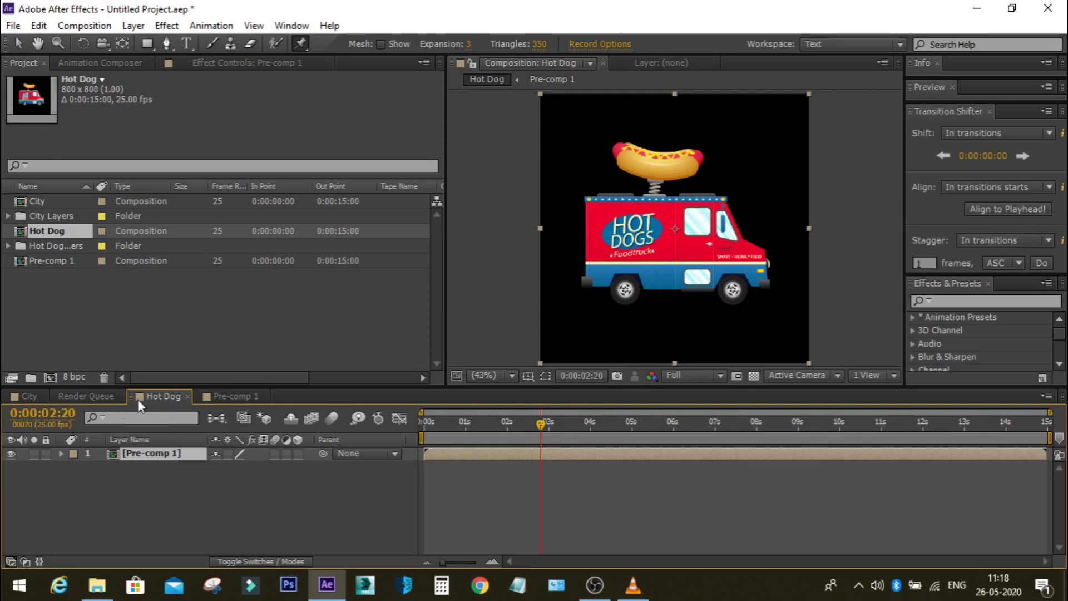
pyautogui.click(25, 396)
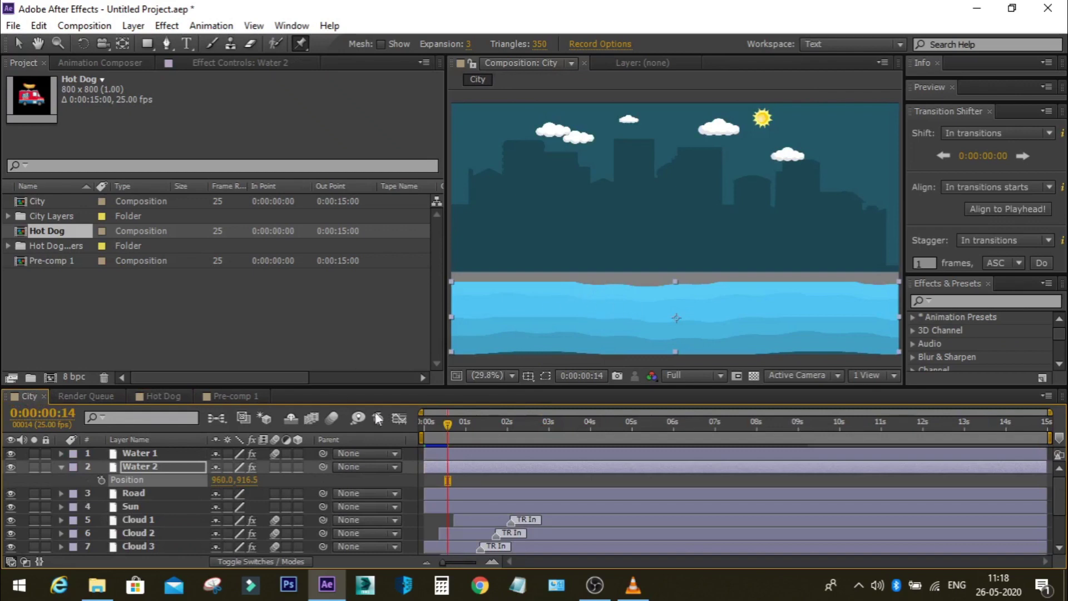
pyautogui.moveTo(440, 421); pyautogui.dragTo(422, 423)
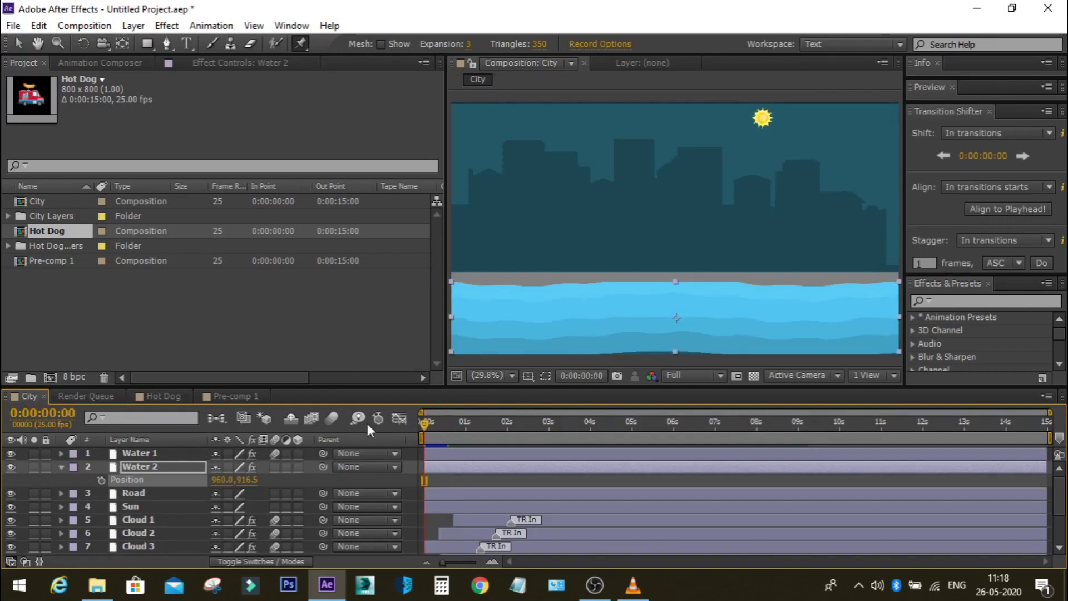
pyautogui.click(143, 452)
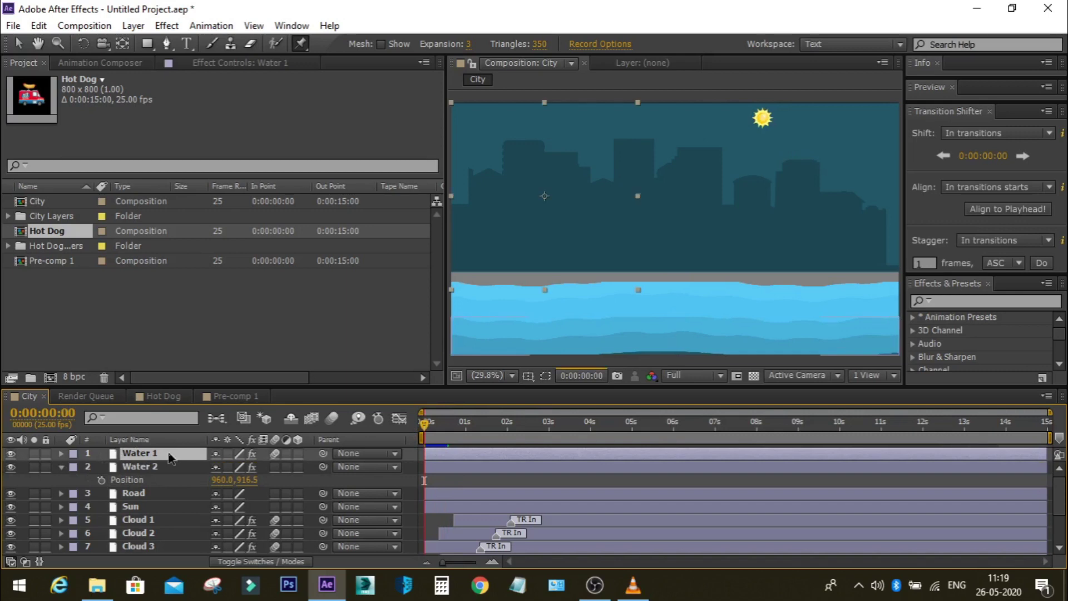
pyautogui.hotkey('ctrl', 'v')
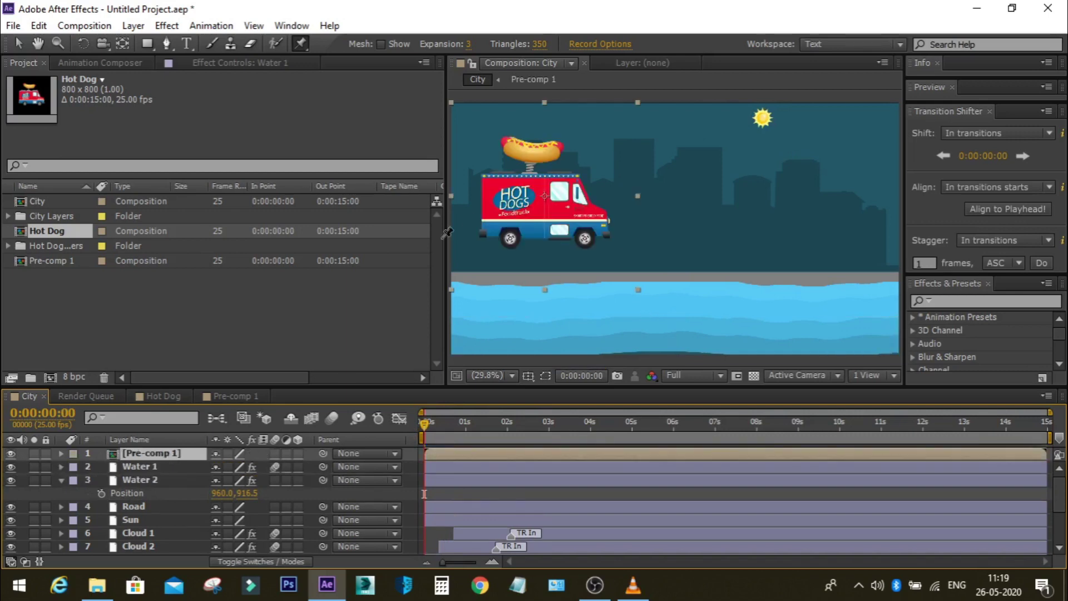
# Step: Enlarge the composition view and move the truck down onto the road near the scene's left edge, at about 287, 532
pyautogui.moveTo(447, 249); pyautogui.dragTo(255, 240)
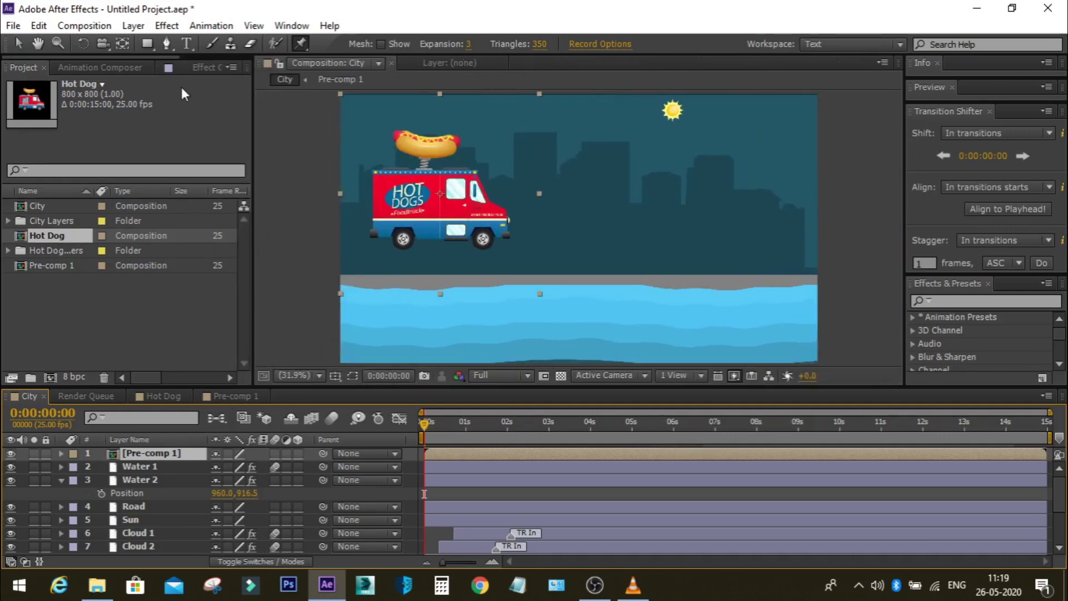
pyautogui.click(18, 44)
pyautogui.moveTo(437, 206); pyautogui.dragTo(409, 253)
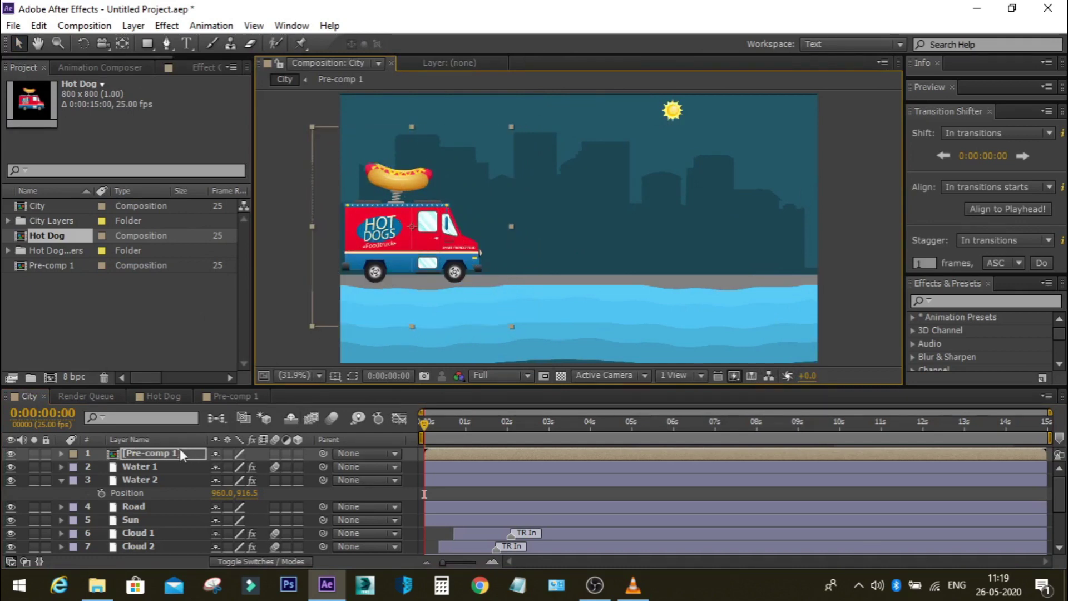
# Step: Start Position keyframes on Pre-comp 1 at 0:00:00:00 and shift the truck partly past the left frame edge, to about 130, 526
pyautogui.press('p')
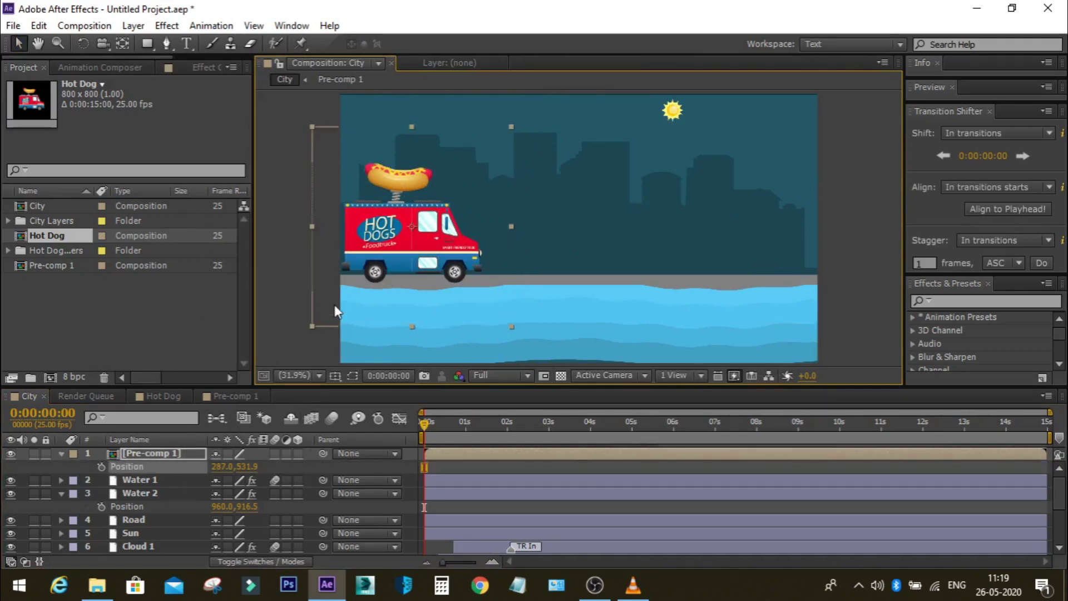
pyautogui.click(101, 467)
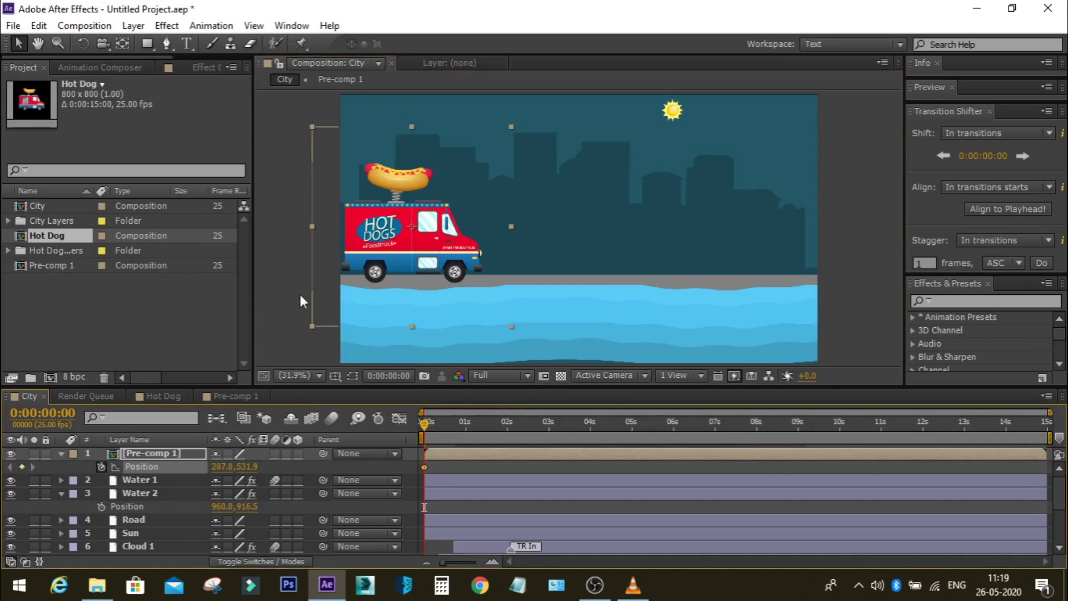
pyautogui.moveTo(389, 255); pyautogui.dragTo(350, 253)
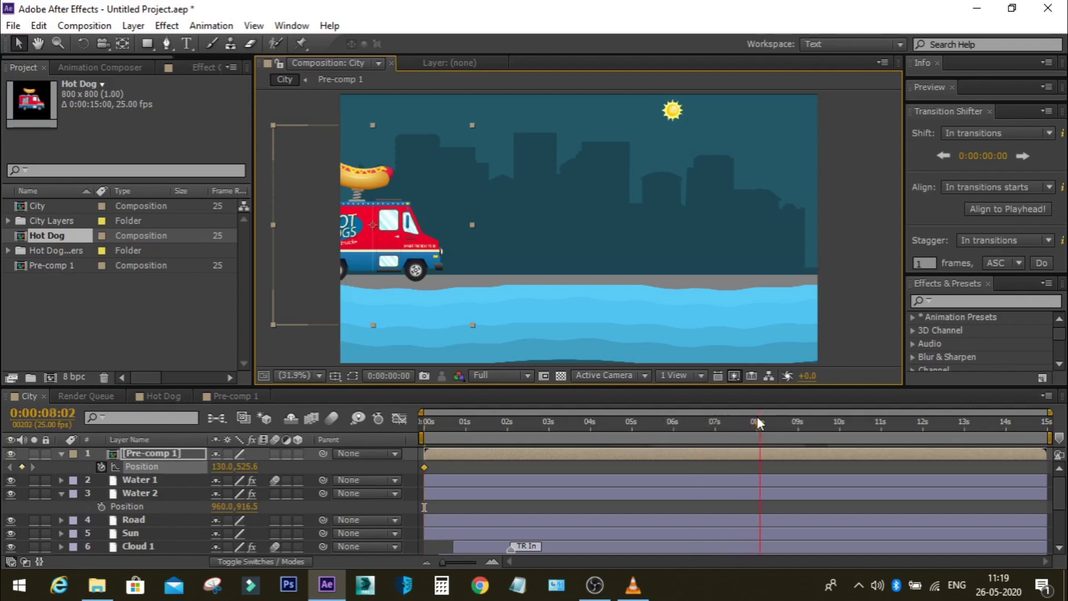
# Step: Move the truck to about 1954, 526 at 0:00:08:00 and preview the drive from 0:00:00:00 with the work area ending at 0:00:08:00
pyautogui.moveTo(754, 423); pyautogui.dragTo(757, 423)
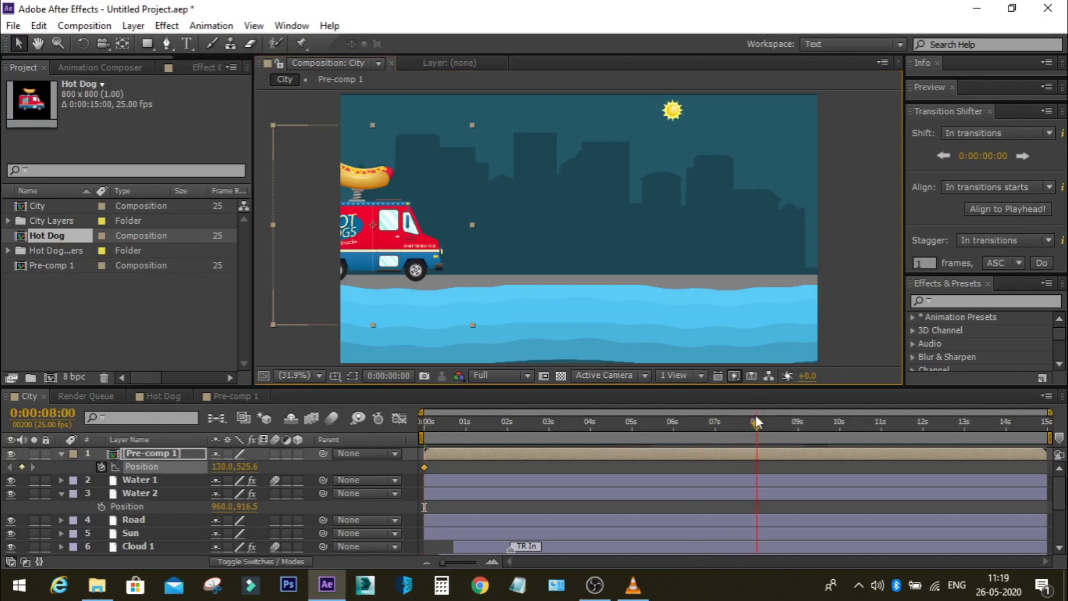
pyautogui.moveTo(404, 245); pyautogui.dragTo(846, 260)
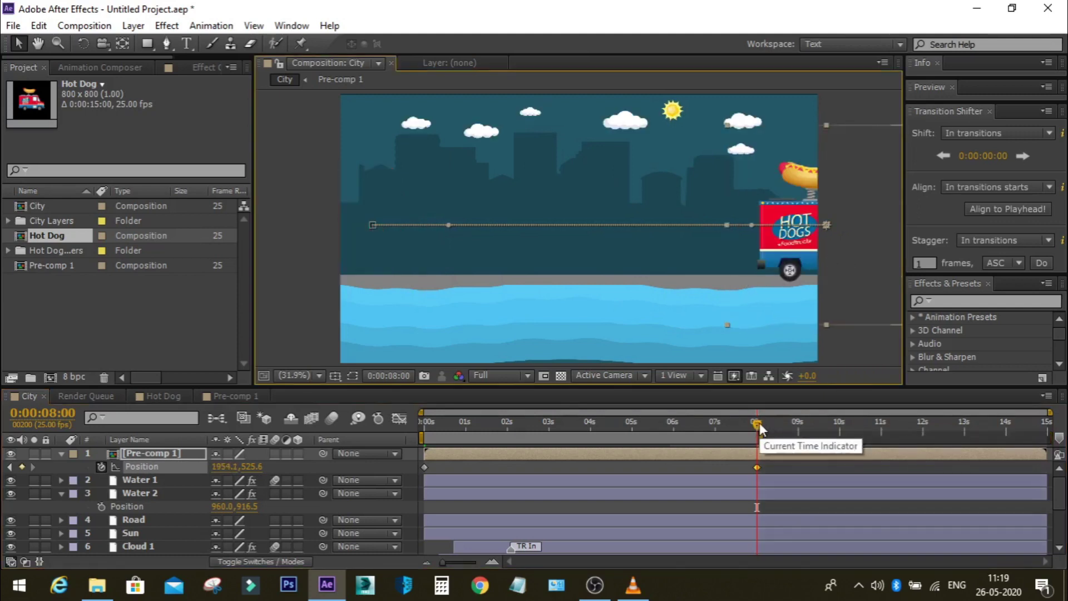
pyautogui.moveTo(760, 422); pyautogui.dragTo(416, 376)
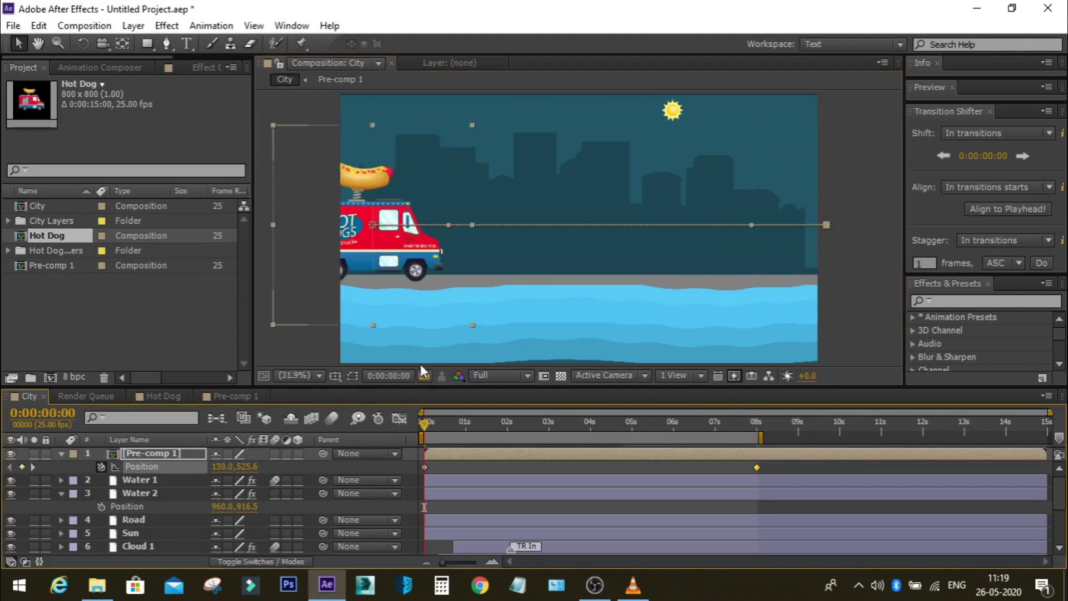
pyautogui.press('space')
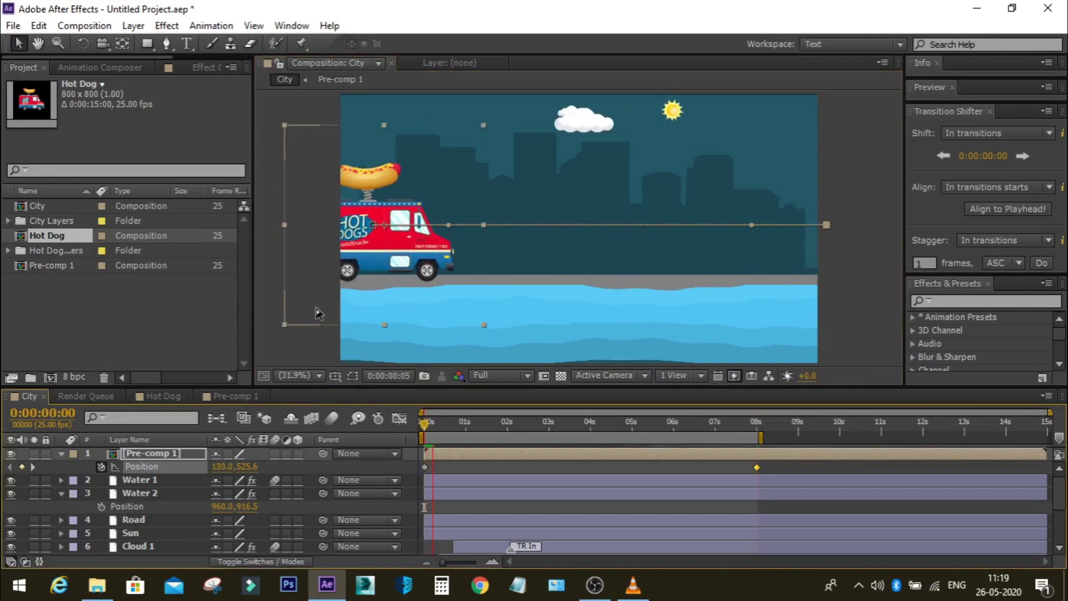